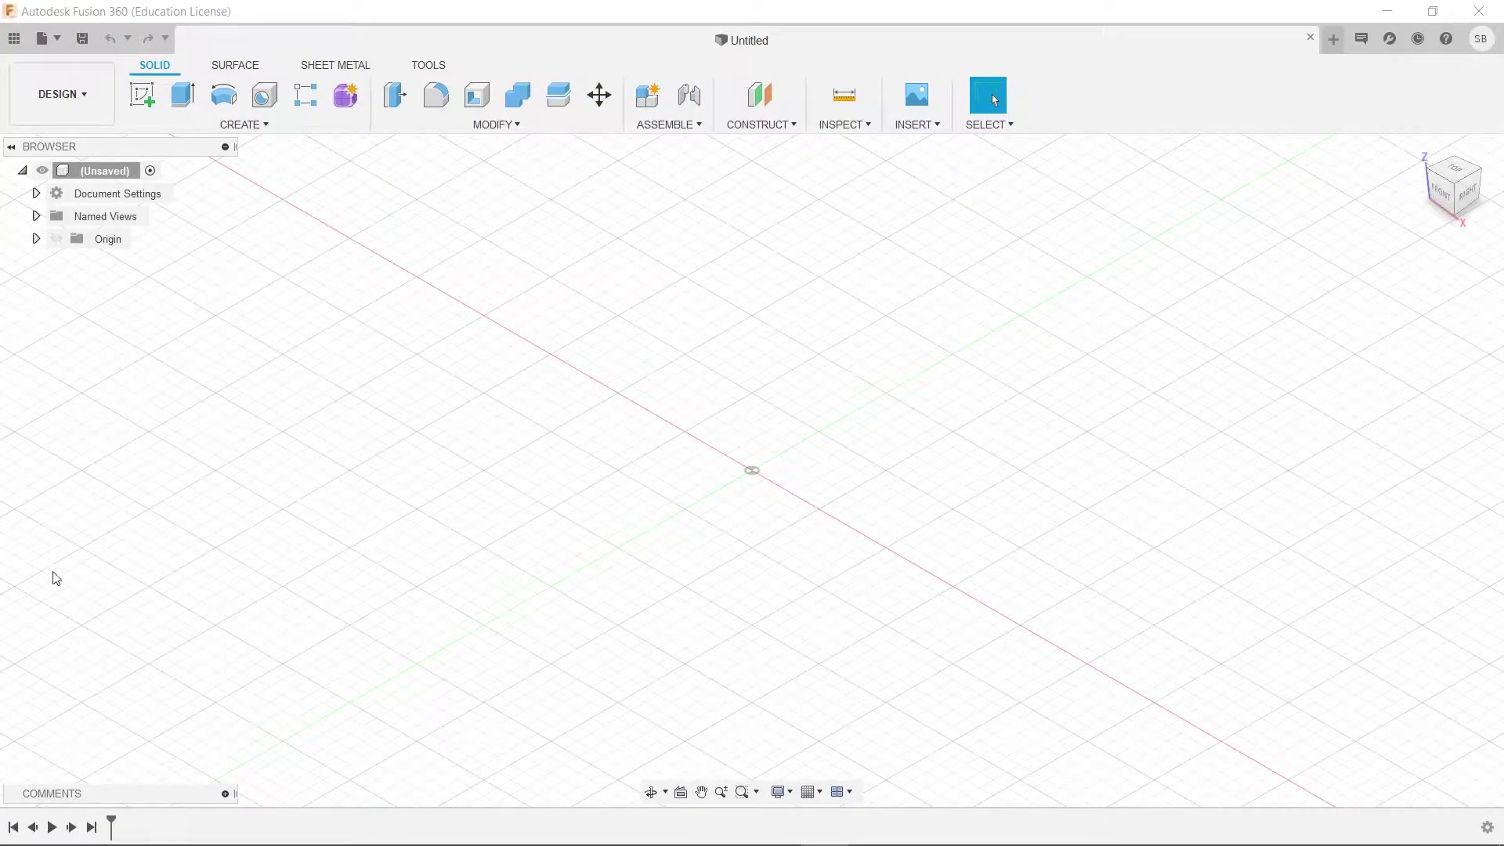
Step: Start a new sketch on the front plane
shift+middle_drag(782, 428, 924, 353)
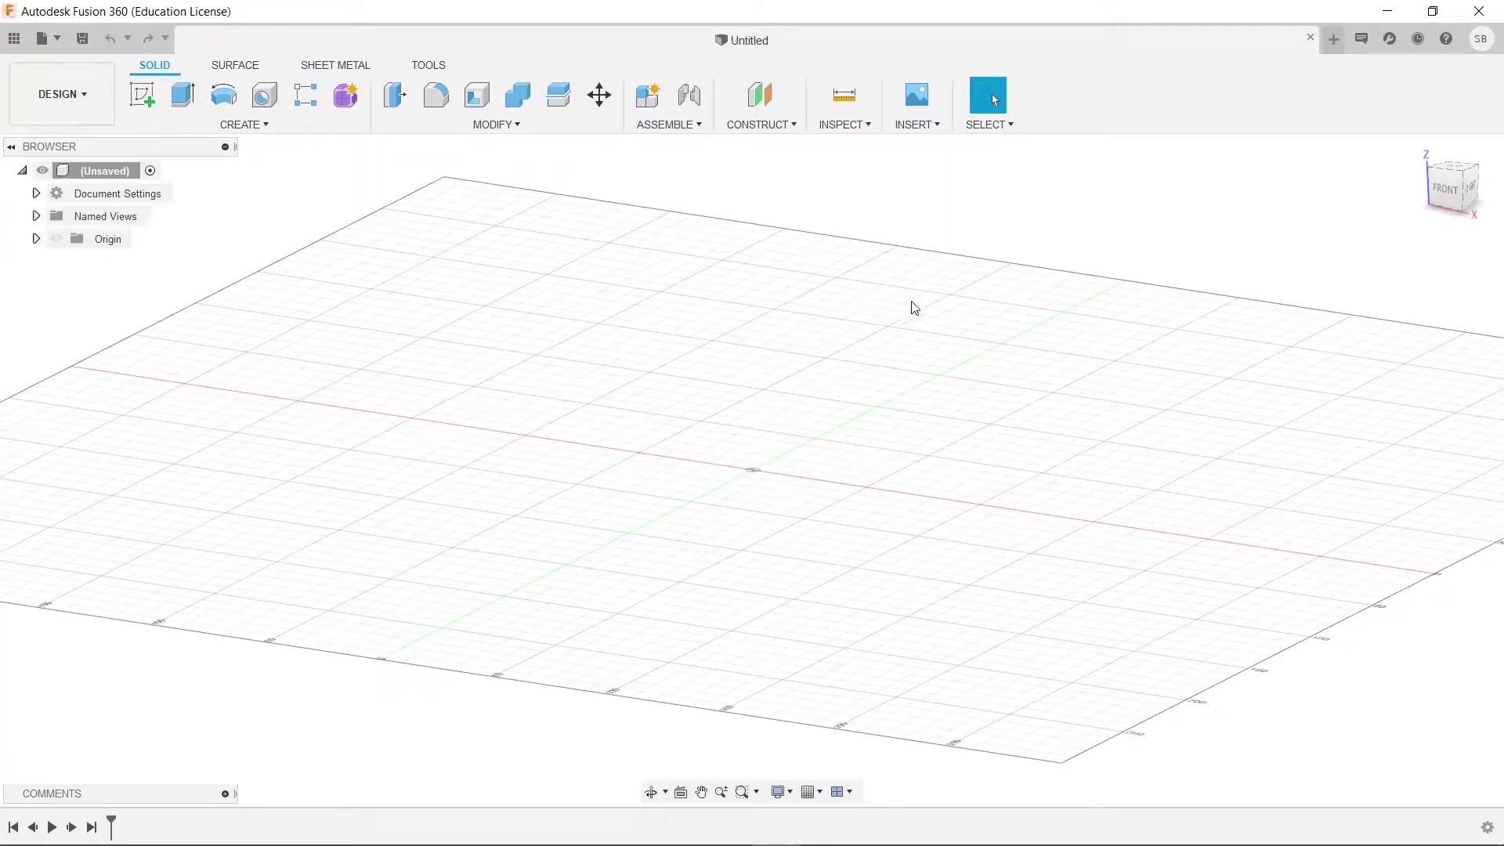
shift+middle_drag(1272, 247, 1181, 261)
shift+middle_drag(889, 393, 730, 464)
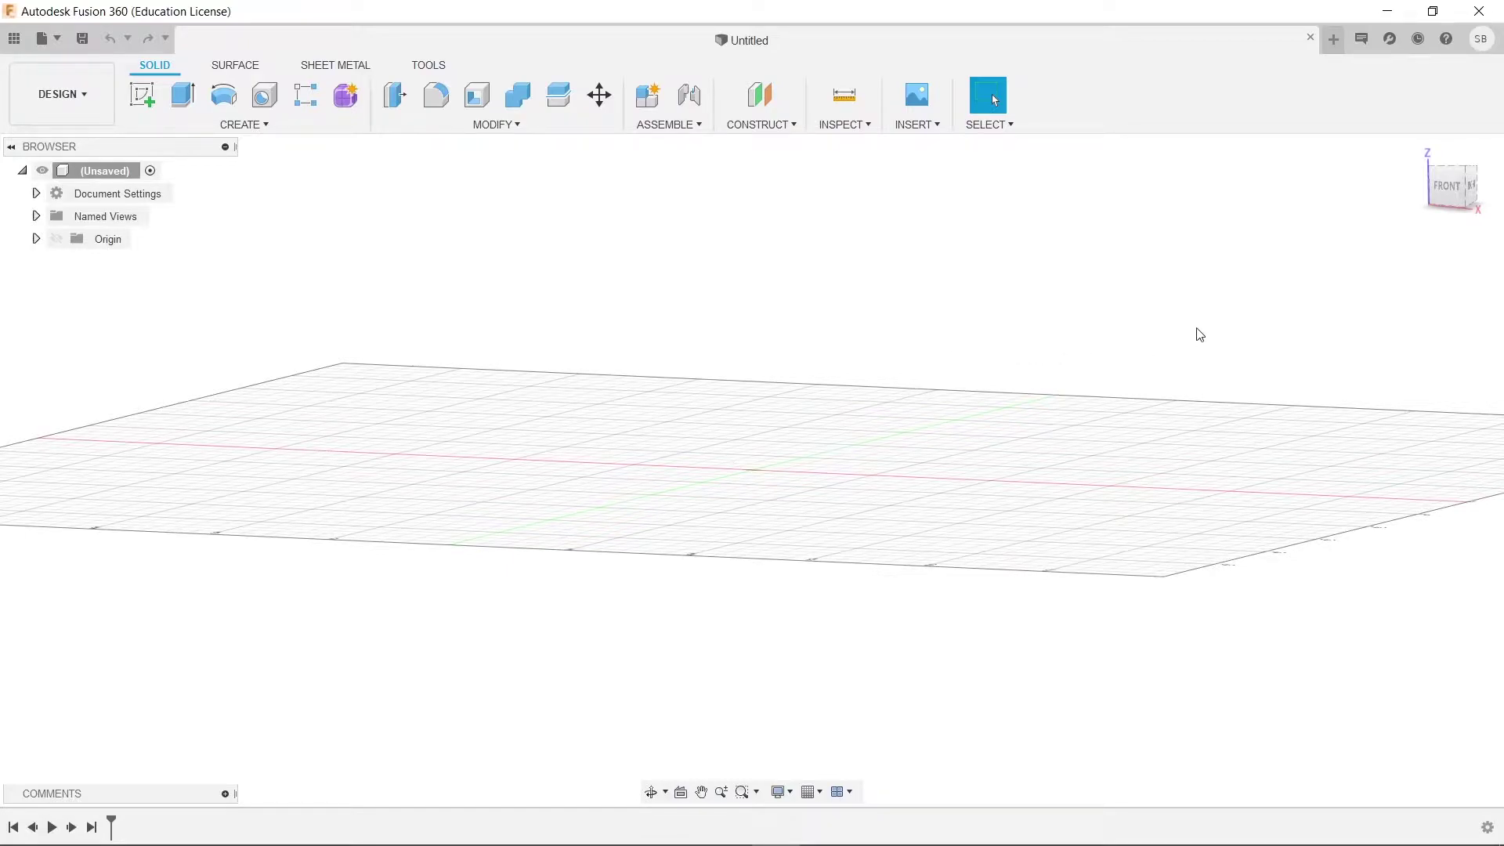
shift+middle_drag(1214, 268, 1093, 268)
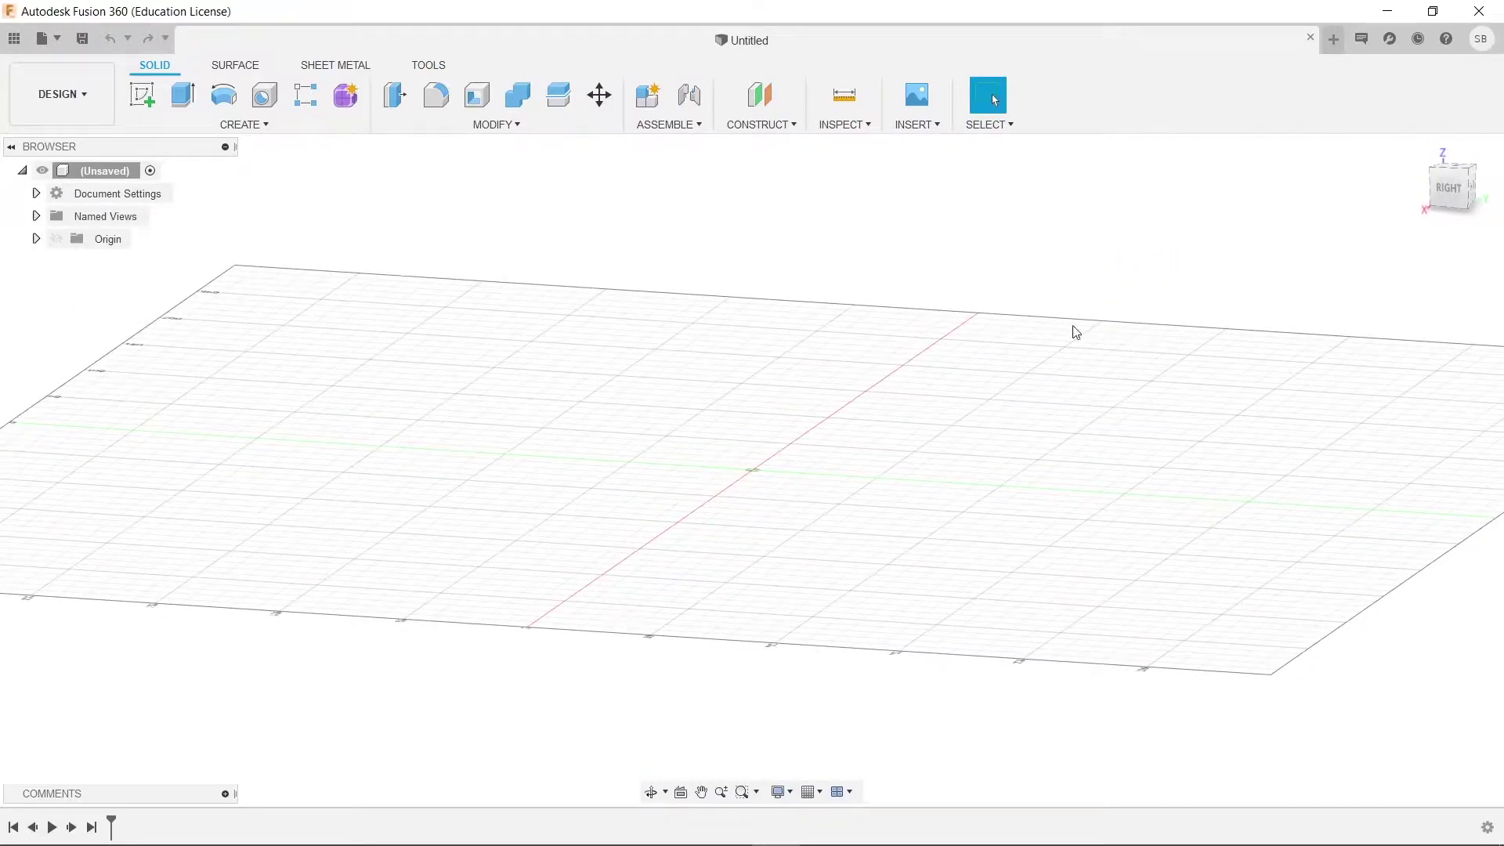
shift+middle_drag(939, 337, 968, 367)
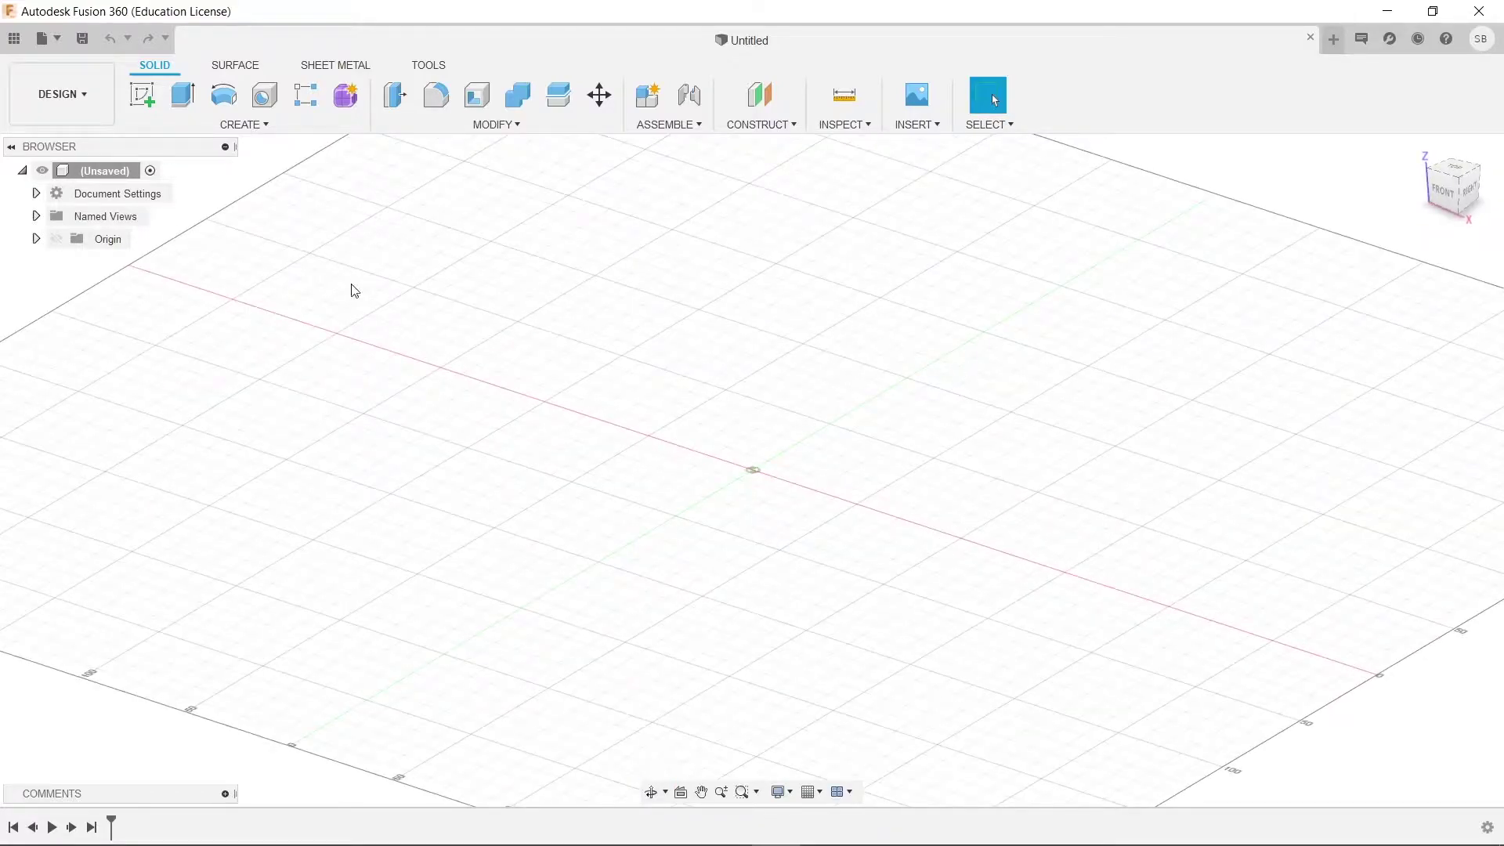
click(170, 127)
click(196, 157)
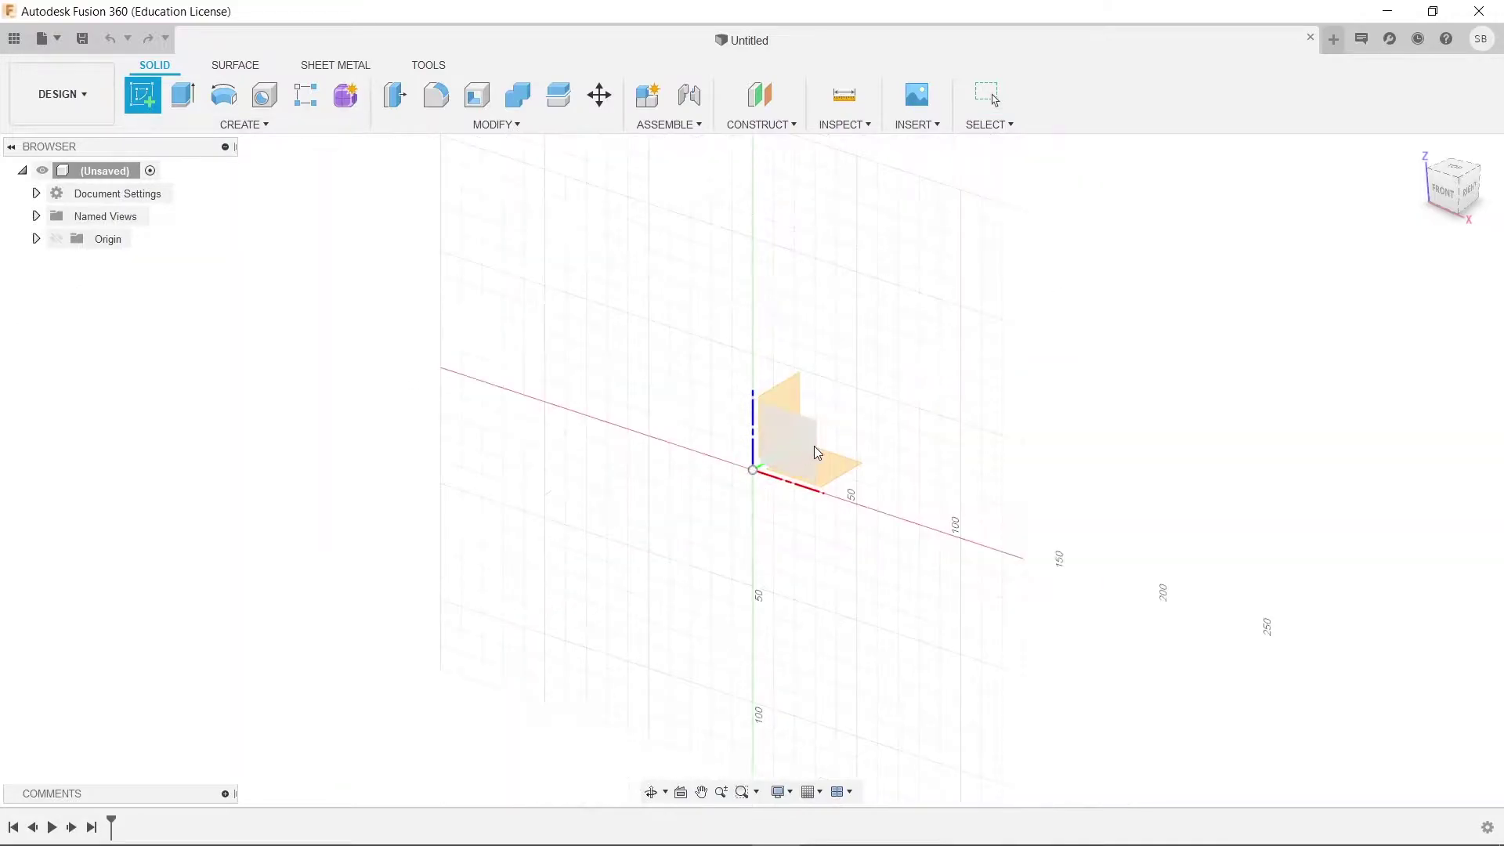
click(815, 447)
Step: Draw a center point arc starting at the origin
click(263, 135)
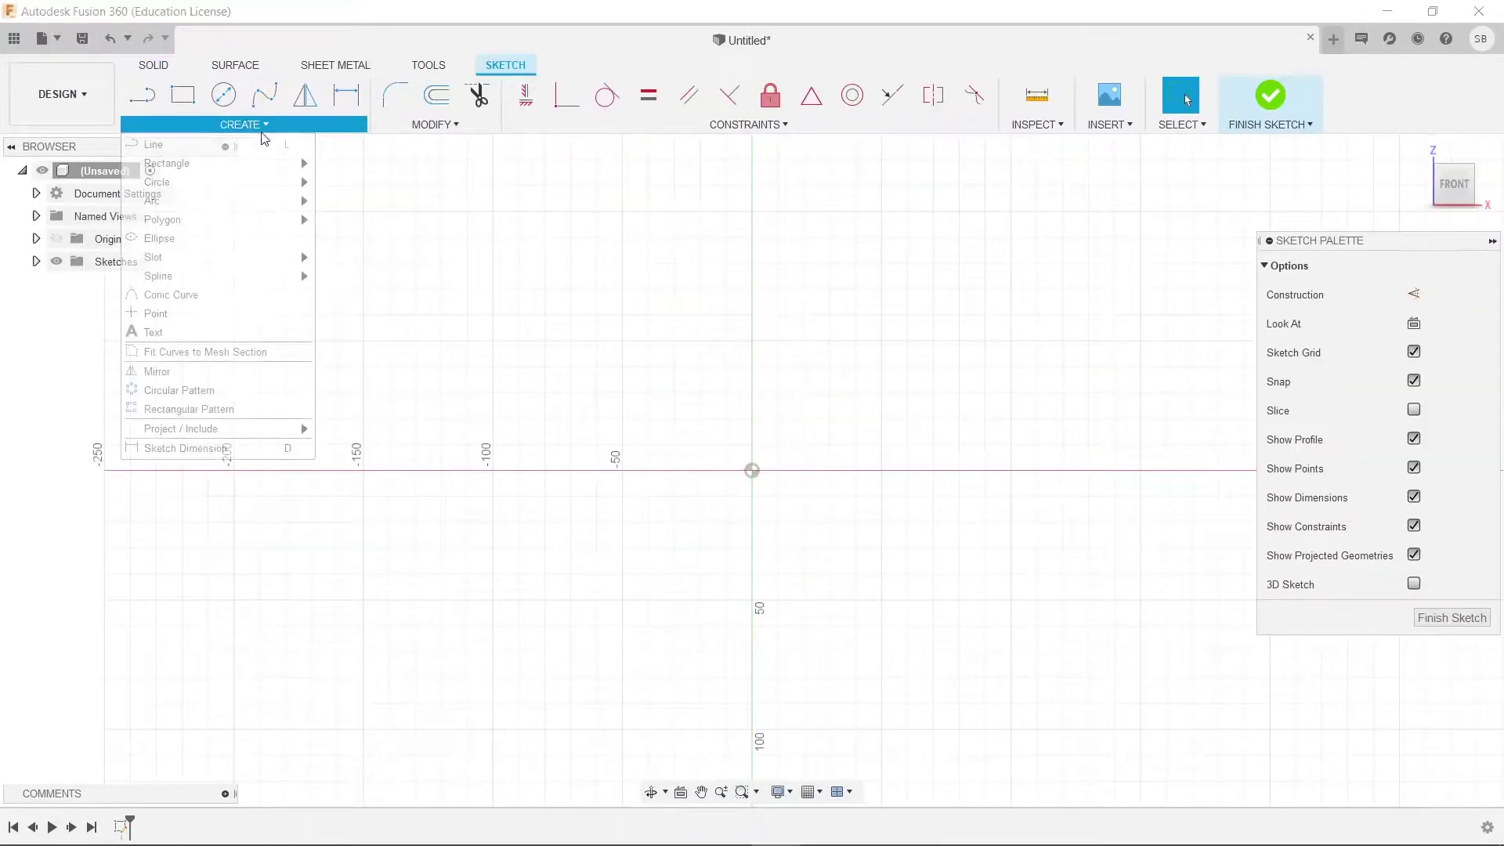
mouse_move(213, 202)
click(349, 218)
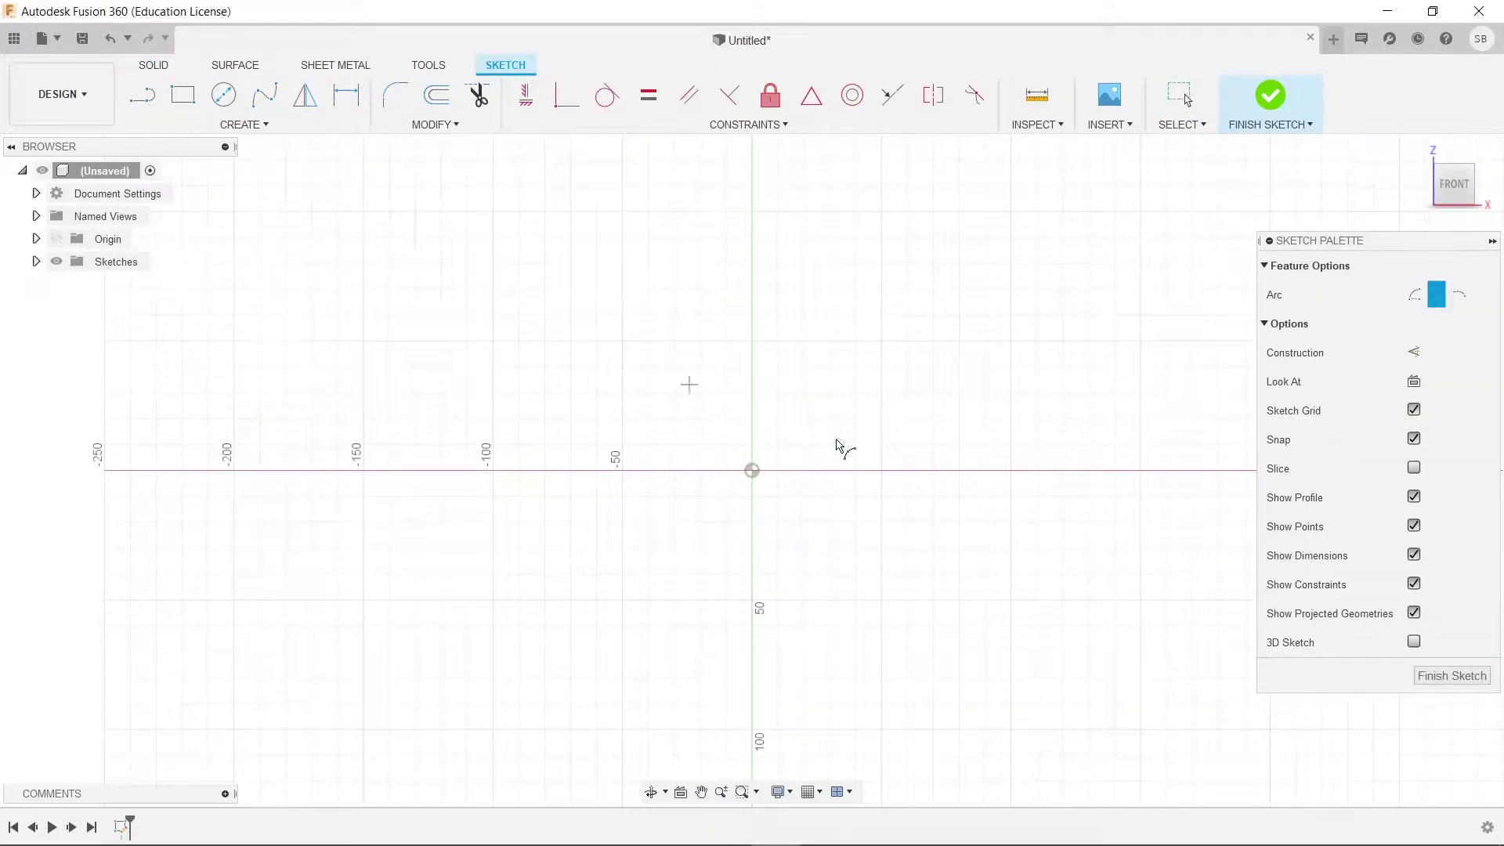
middle_drag(856, 444, 695, 431)
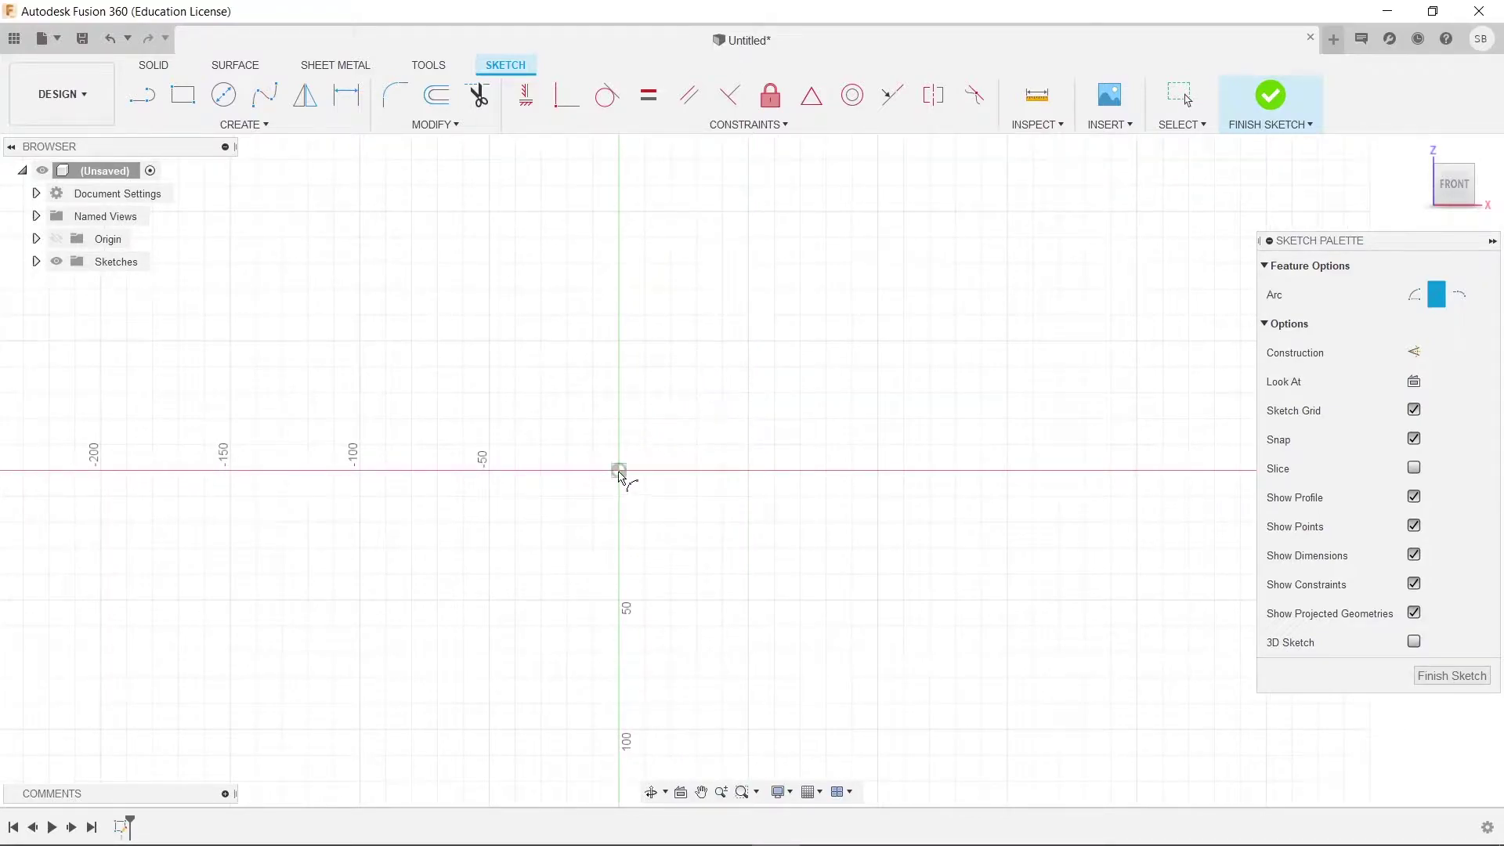
click(619, 470)
click(929, 262)
click(816, 269)
mouse_move(989, 272)
middle_down()
mouse_move(734, 317)
mouse_move(658, 400)
middle_up()
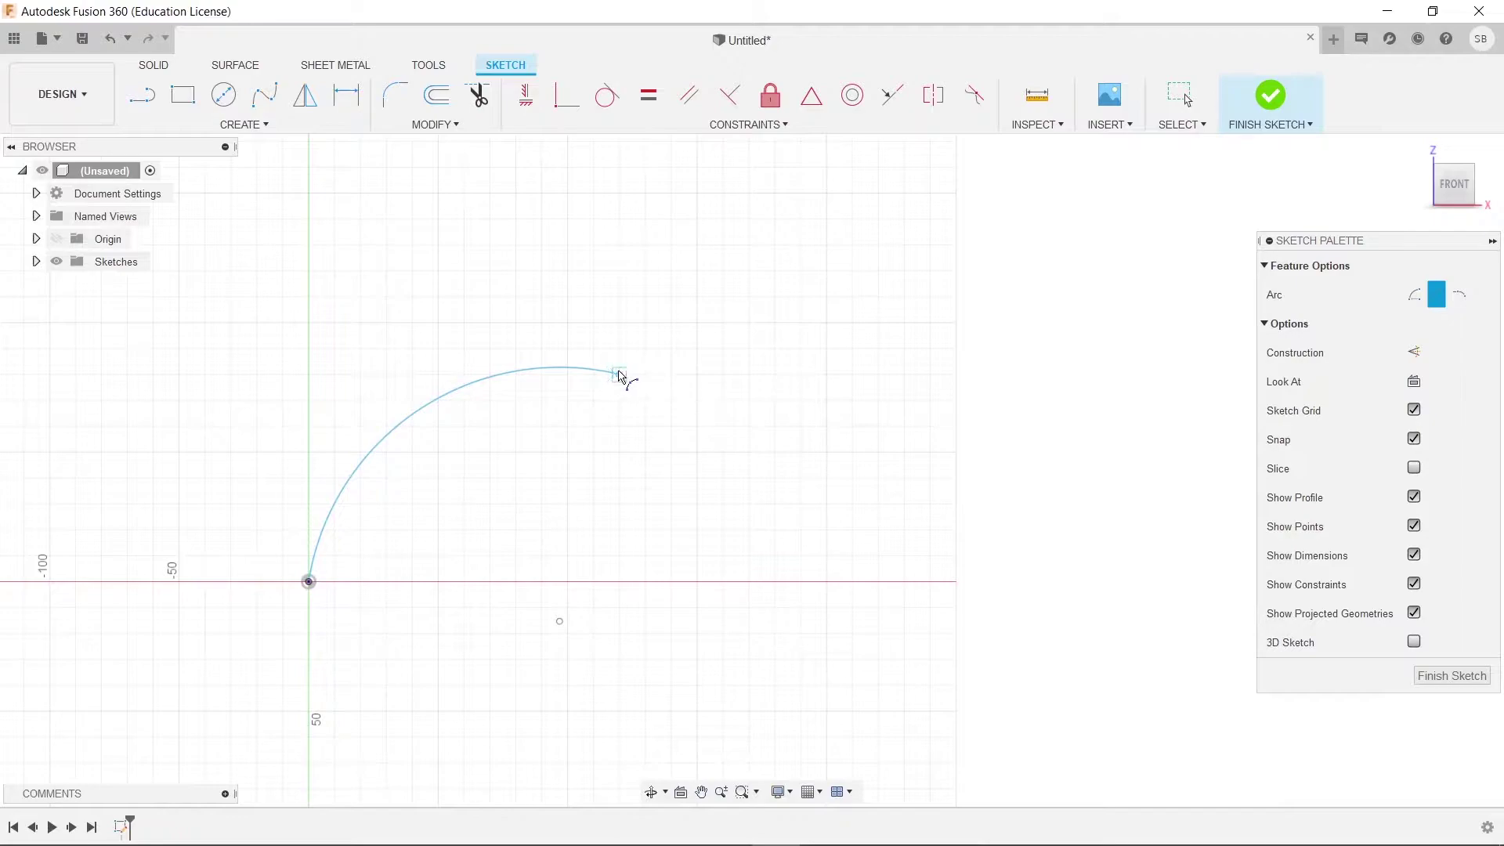
Step: Draw a second arc rising from the first arc's end, plus a vertical line
click(619, 376)
click(852, 168)
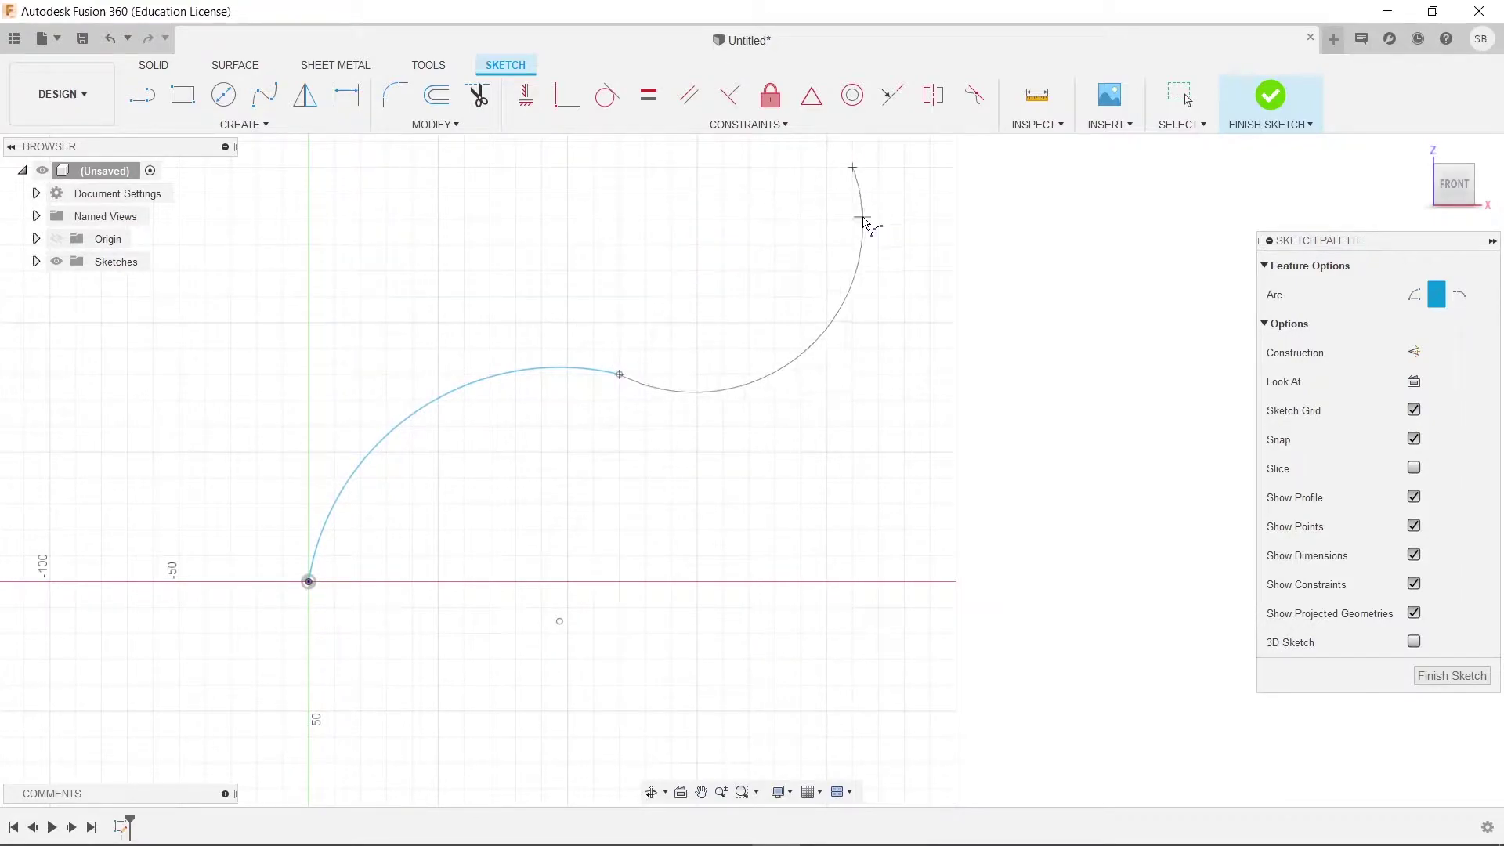
click(937, 304)
scroll(862, 440, down, 2)
key(l)
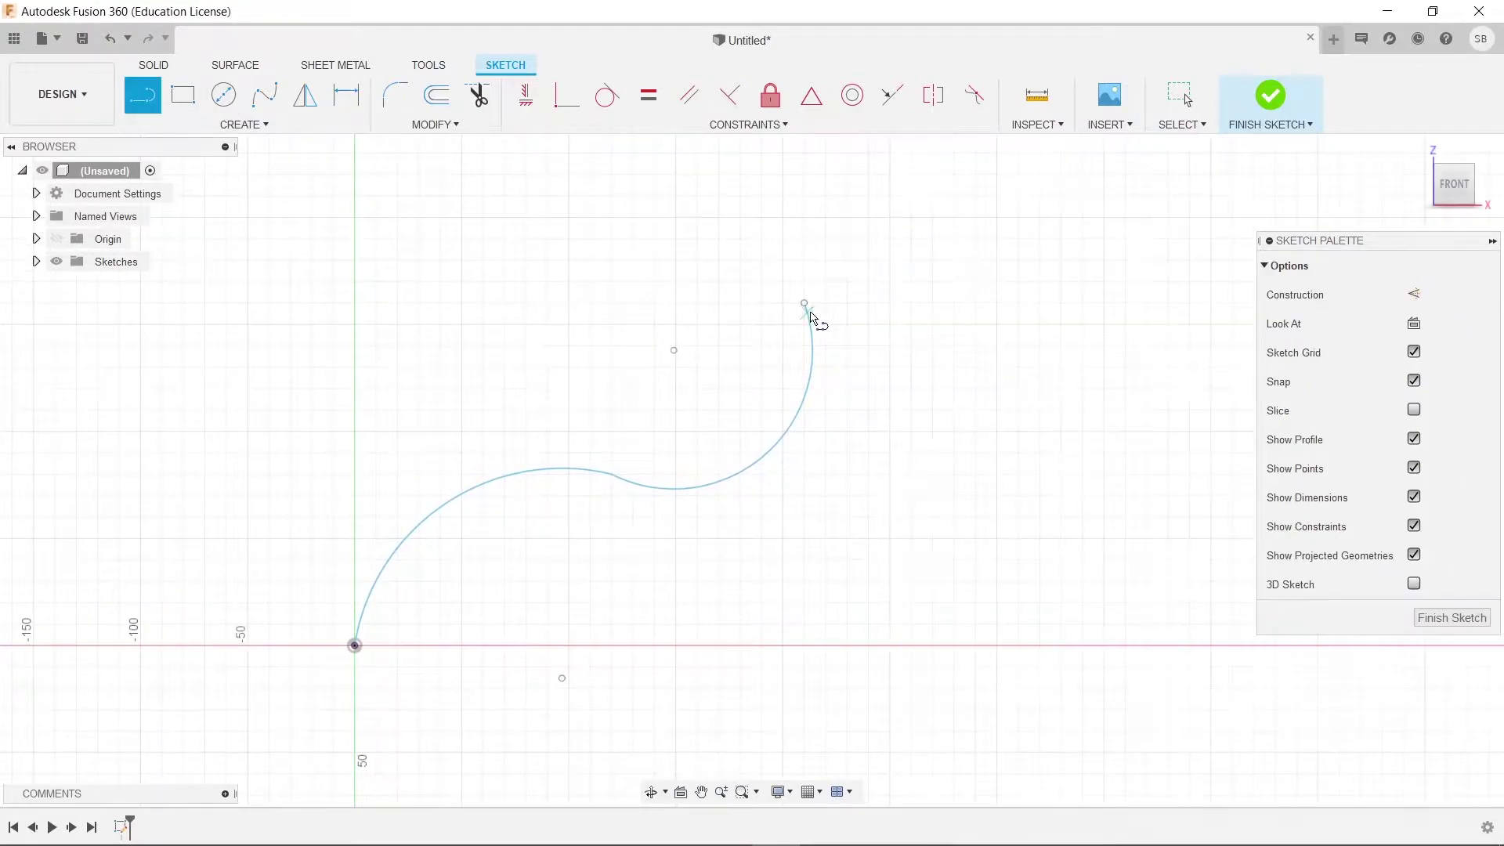
click(803, 162)
key(Escape)
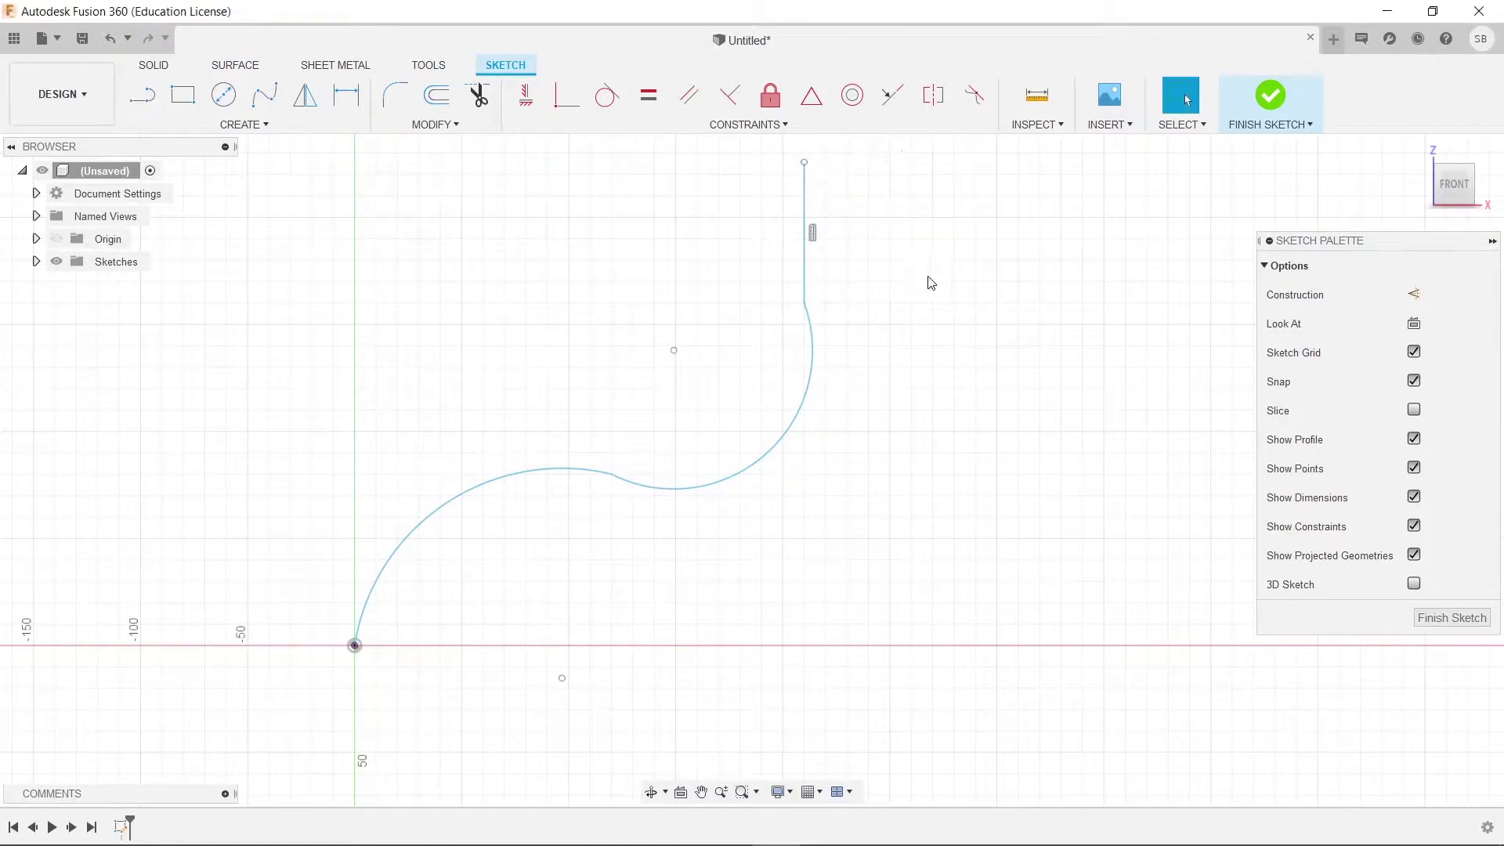
middle_drag(817, 458, 859, 437)
Step: Make the arcs tangent to each other and the line, then delete the vertical line
click(606, 94)
click(618, 448)
click(668, 463)
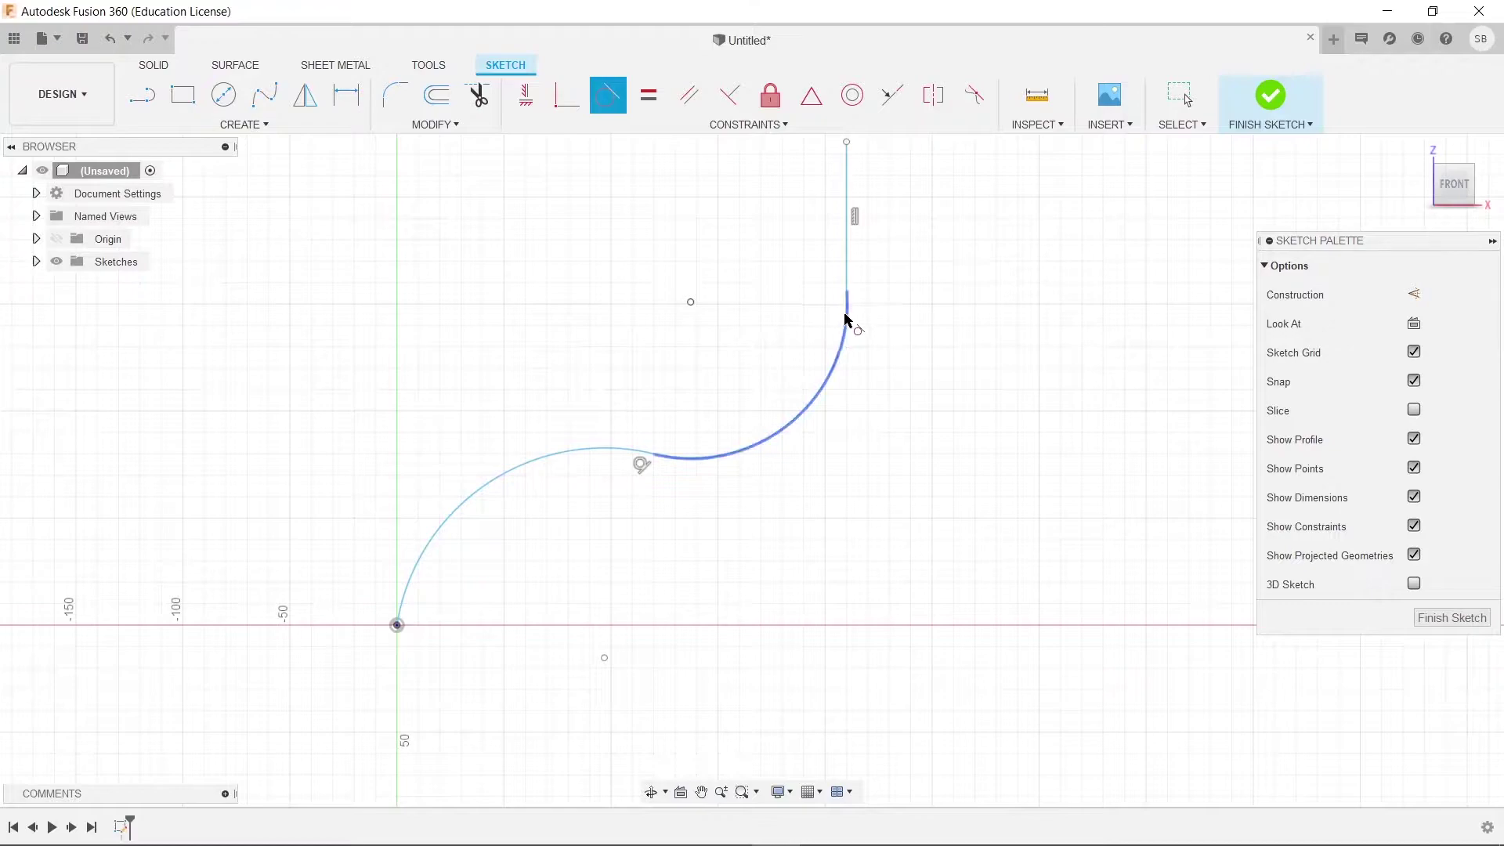
click(845, 274)
key(Escape)
scroll(713, 501, up, 1)
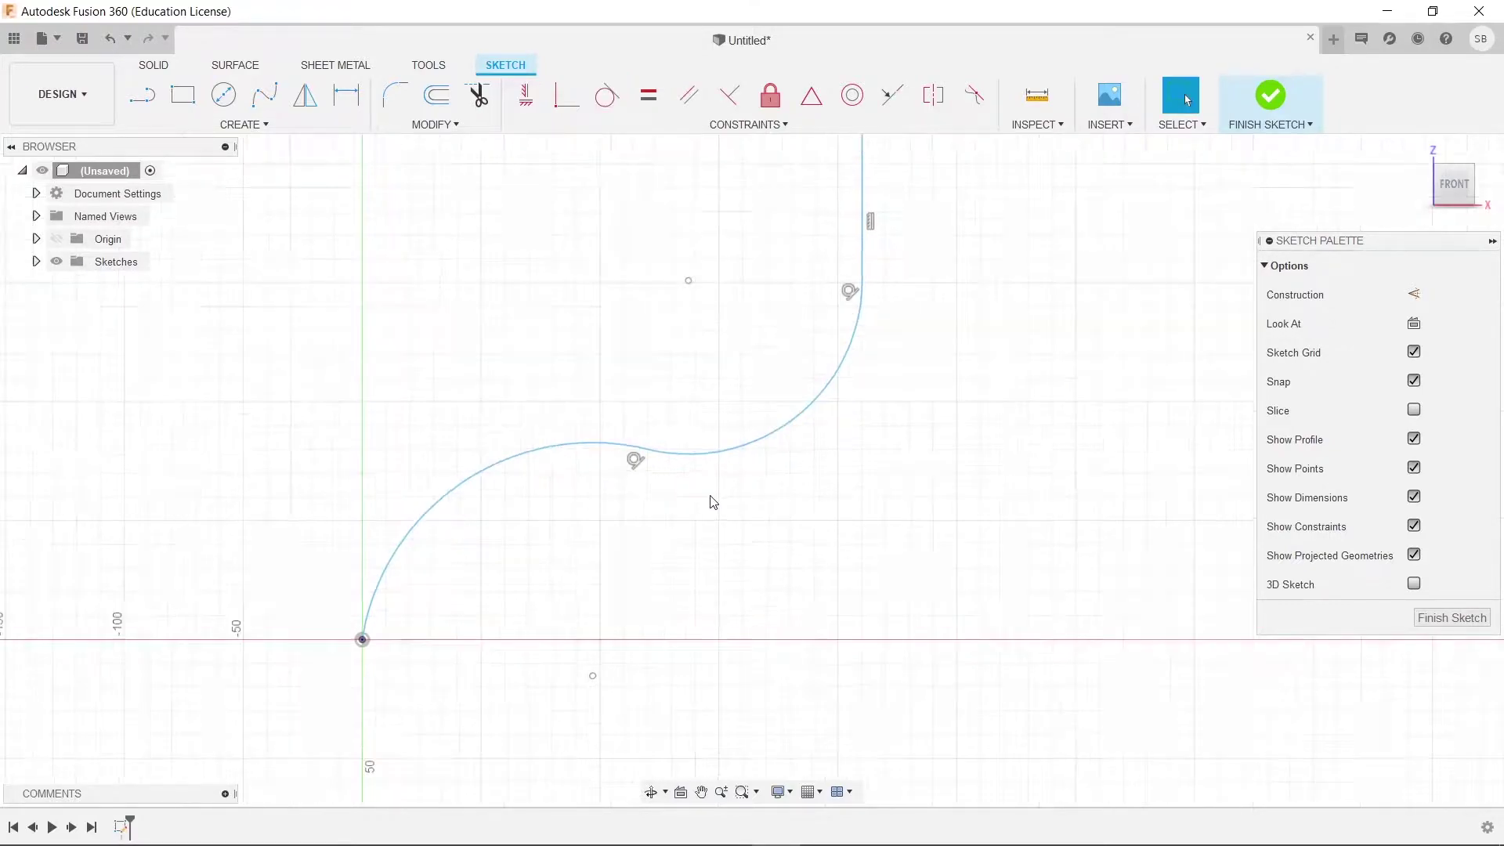
scroll(913, 427, down, 1)
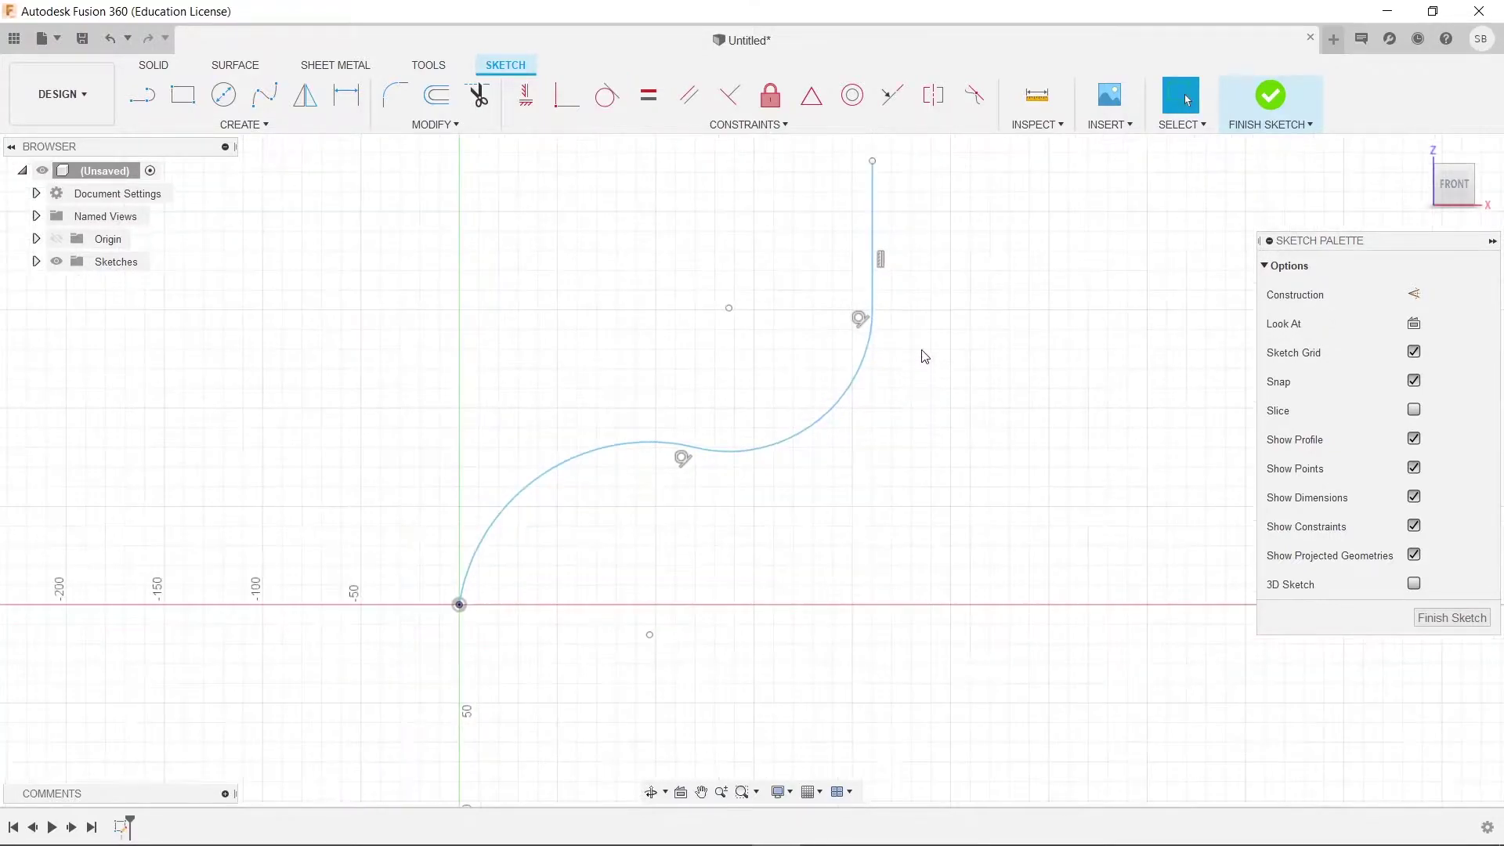
click(873, 318)
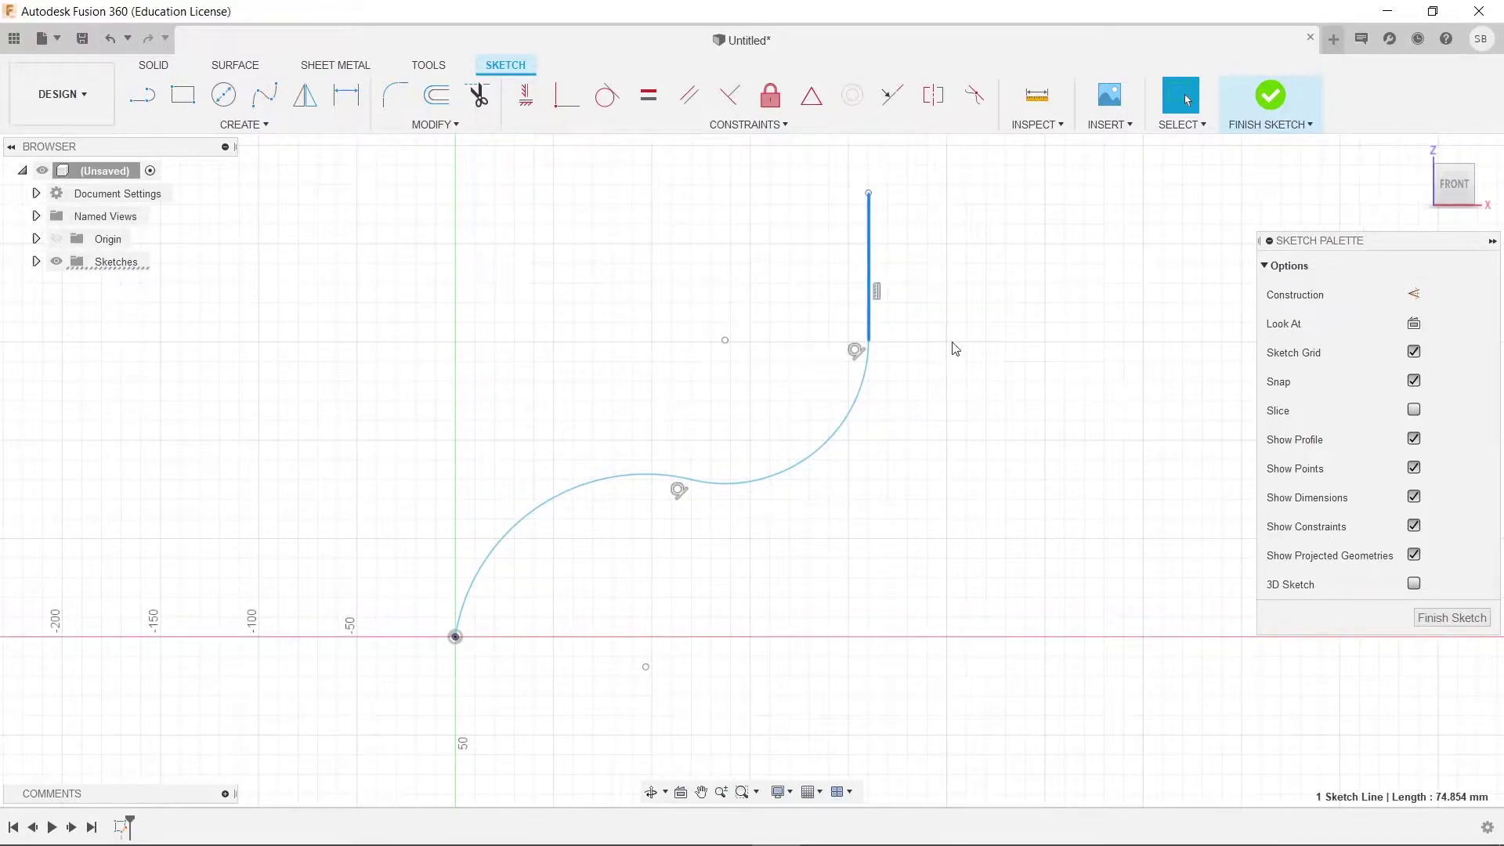
key(Delete)
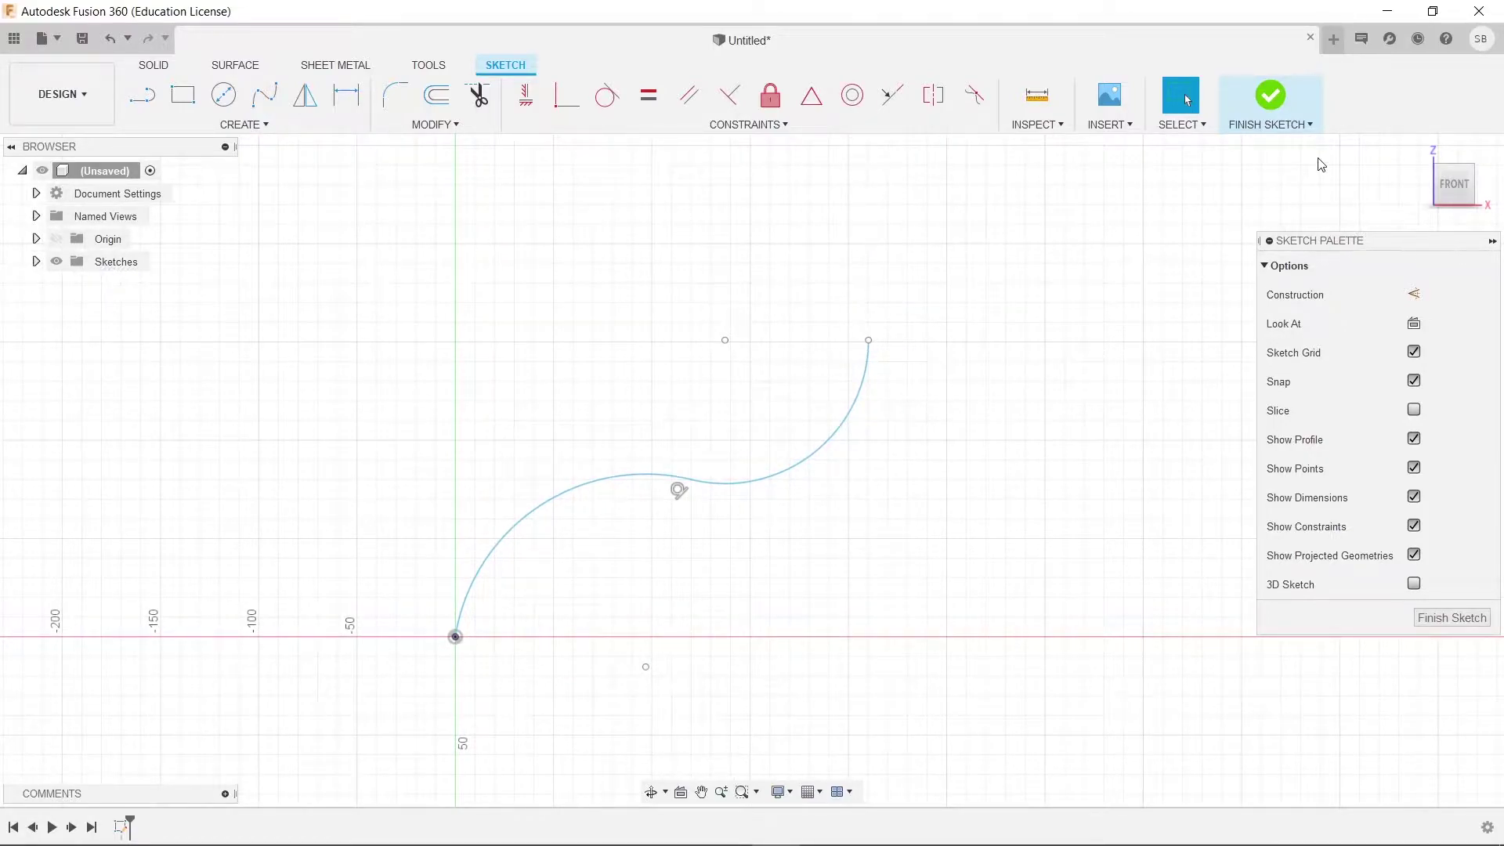
Step: Finish the arc sketch
click(1268, 101)
shift+middle_drag(1112, 345, 1030, 359)
shift+middle_drag(739, 375, 285, 186)
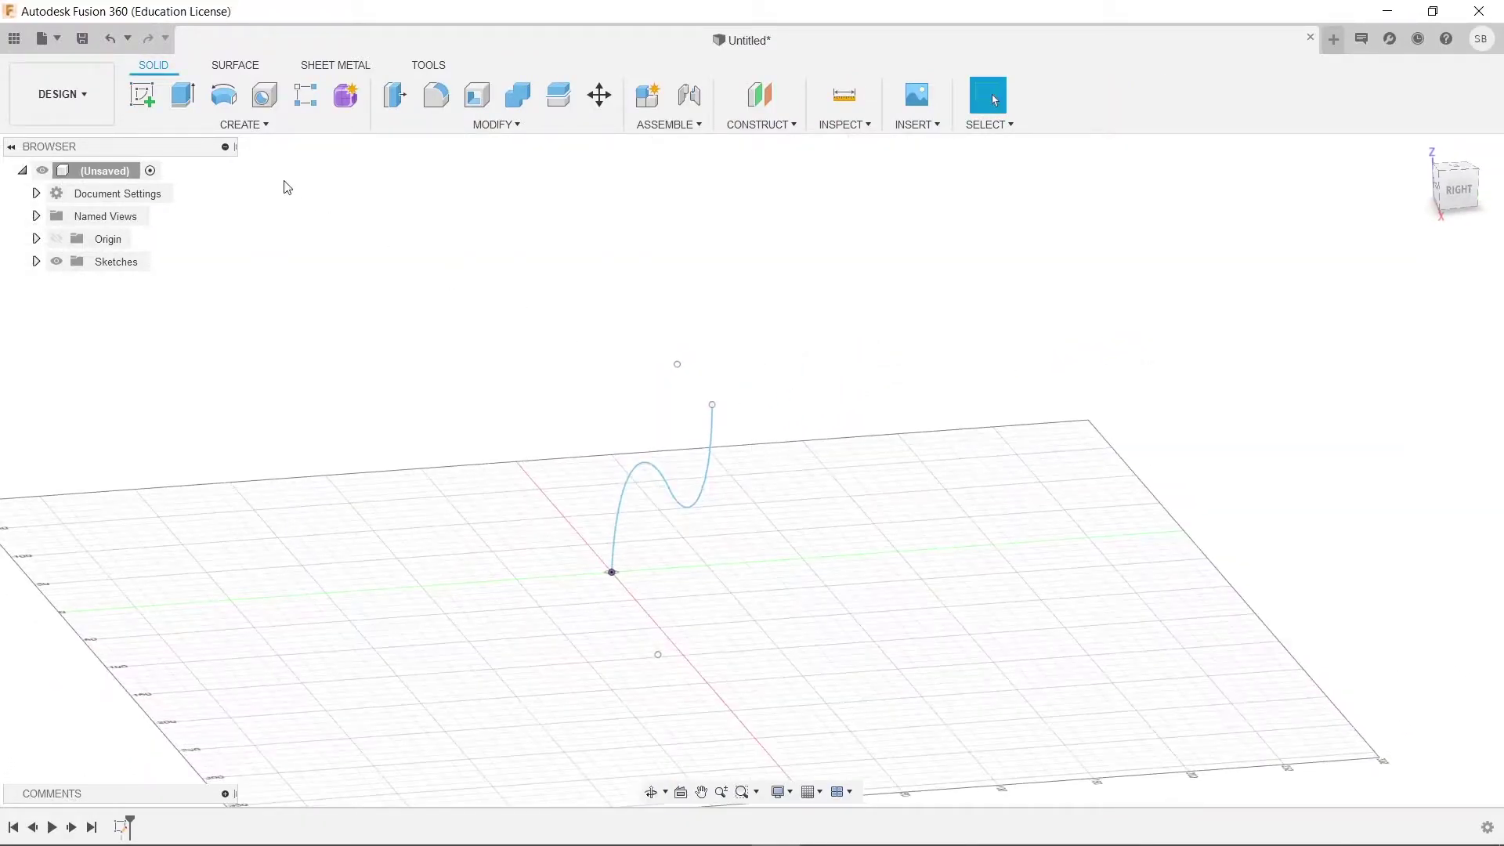
Step: Create a construction plane offset from the YZ plane to the sketch point (210.194 mm)
click(759, 94)
click(668, 538)
click(1326, 295)
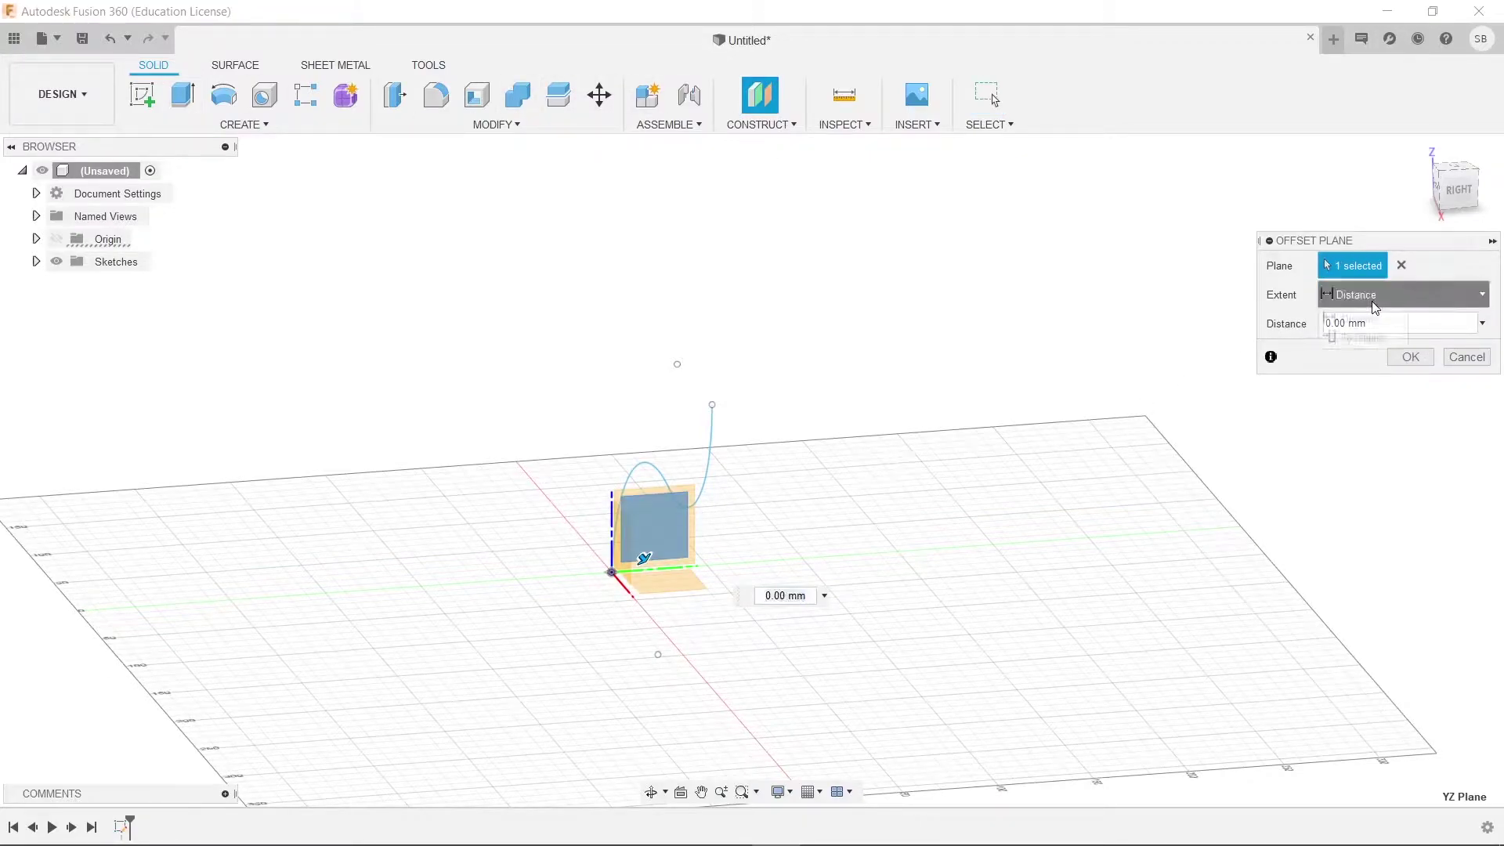
click(1370, 336)
click(711, 406)
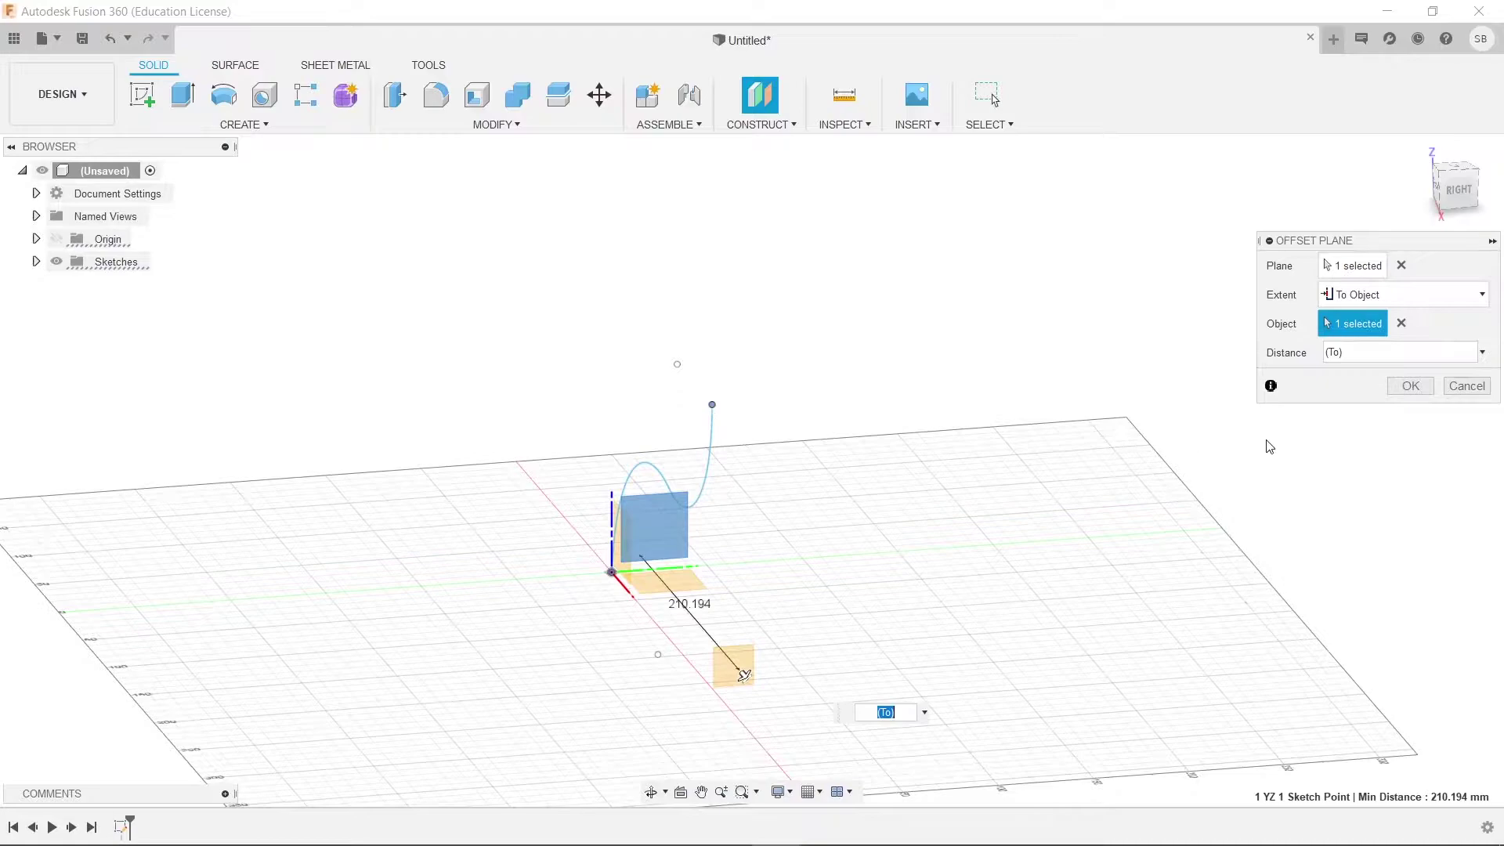
click(1410, 385)
click(142, 94)
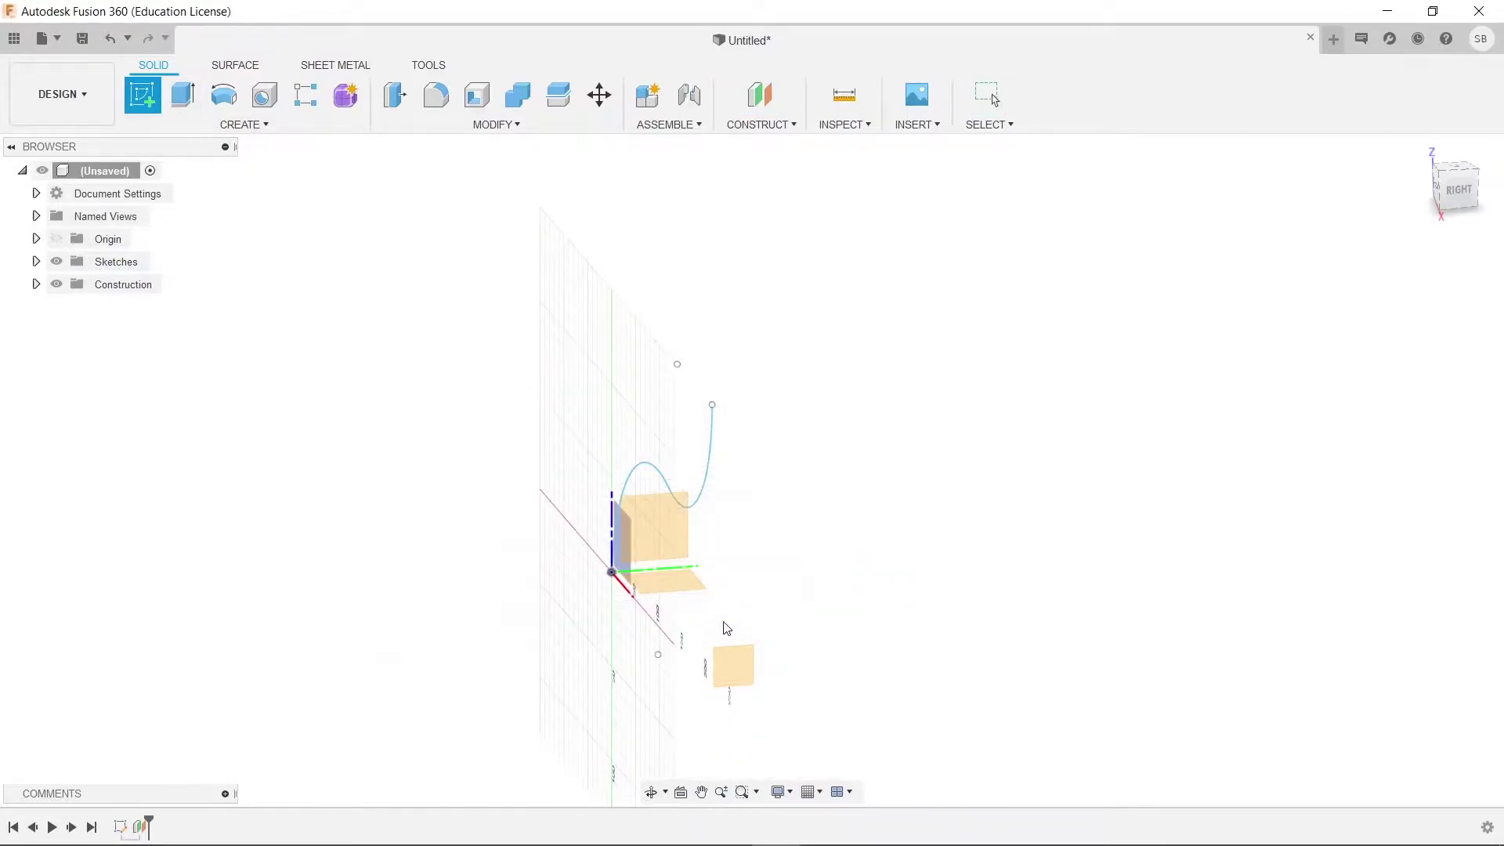
Step: Project the first path curve and its top endpoint into the new sketch
click(728, 654)
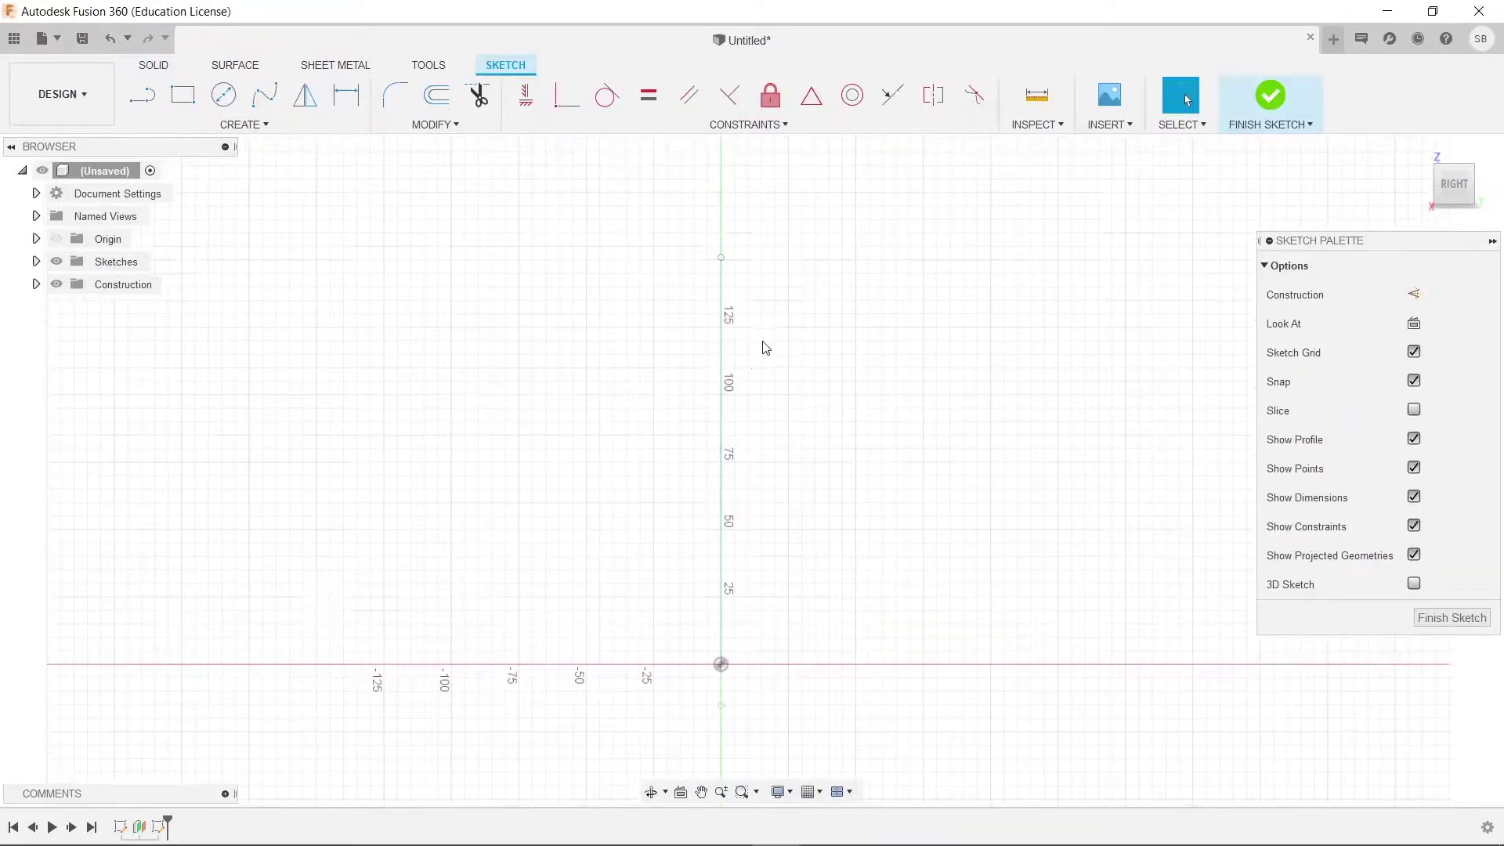
key(p)
click(719, 344)
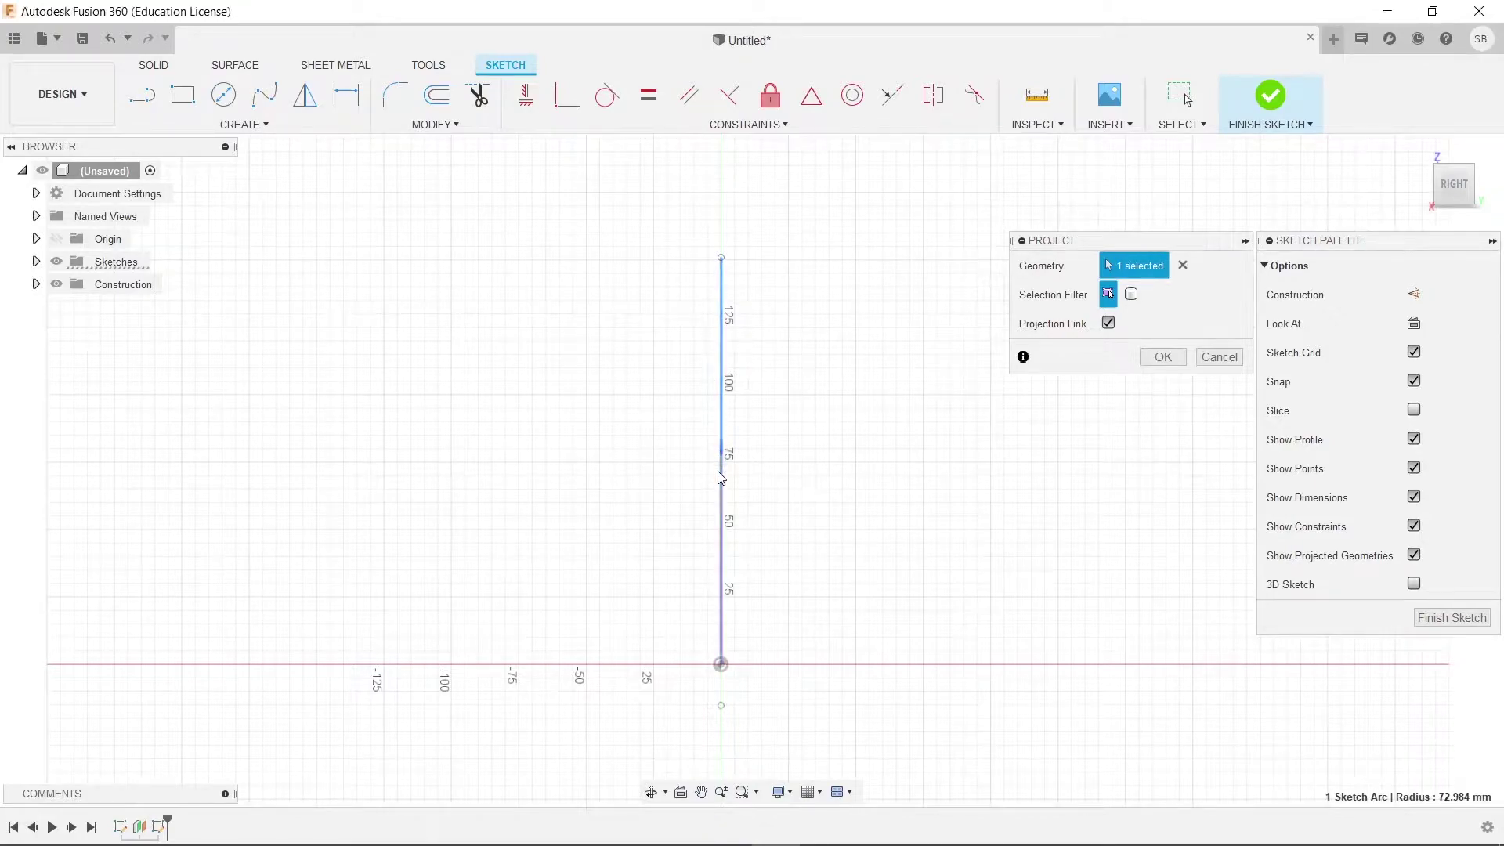
click(722, 259)
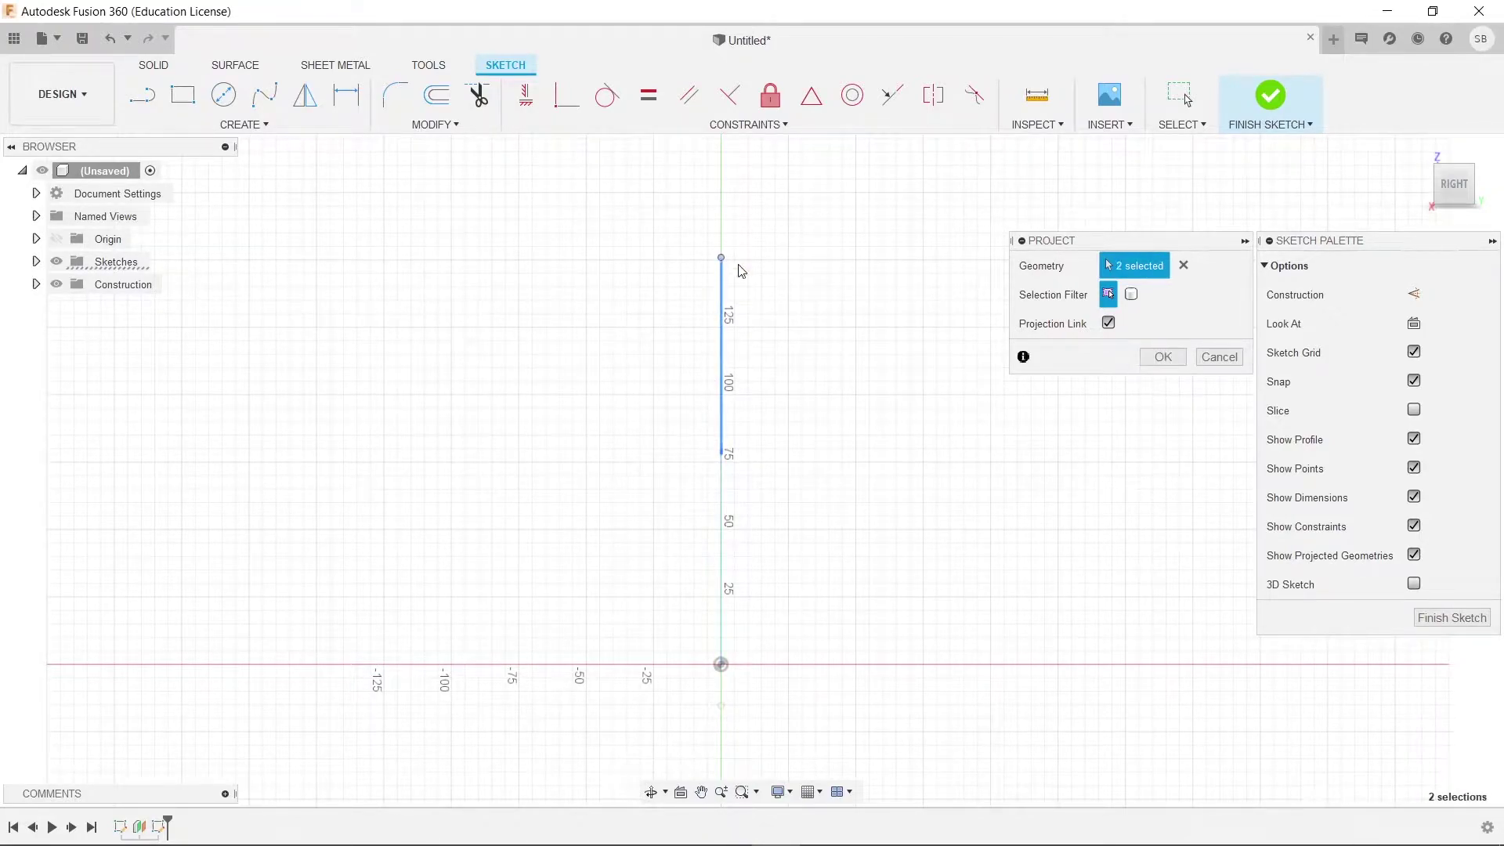
click(1161, 357)
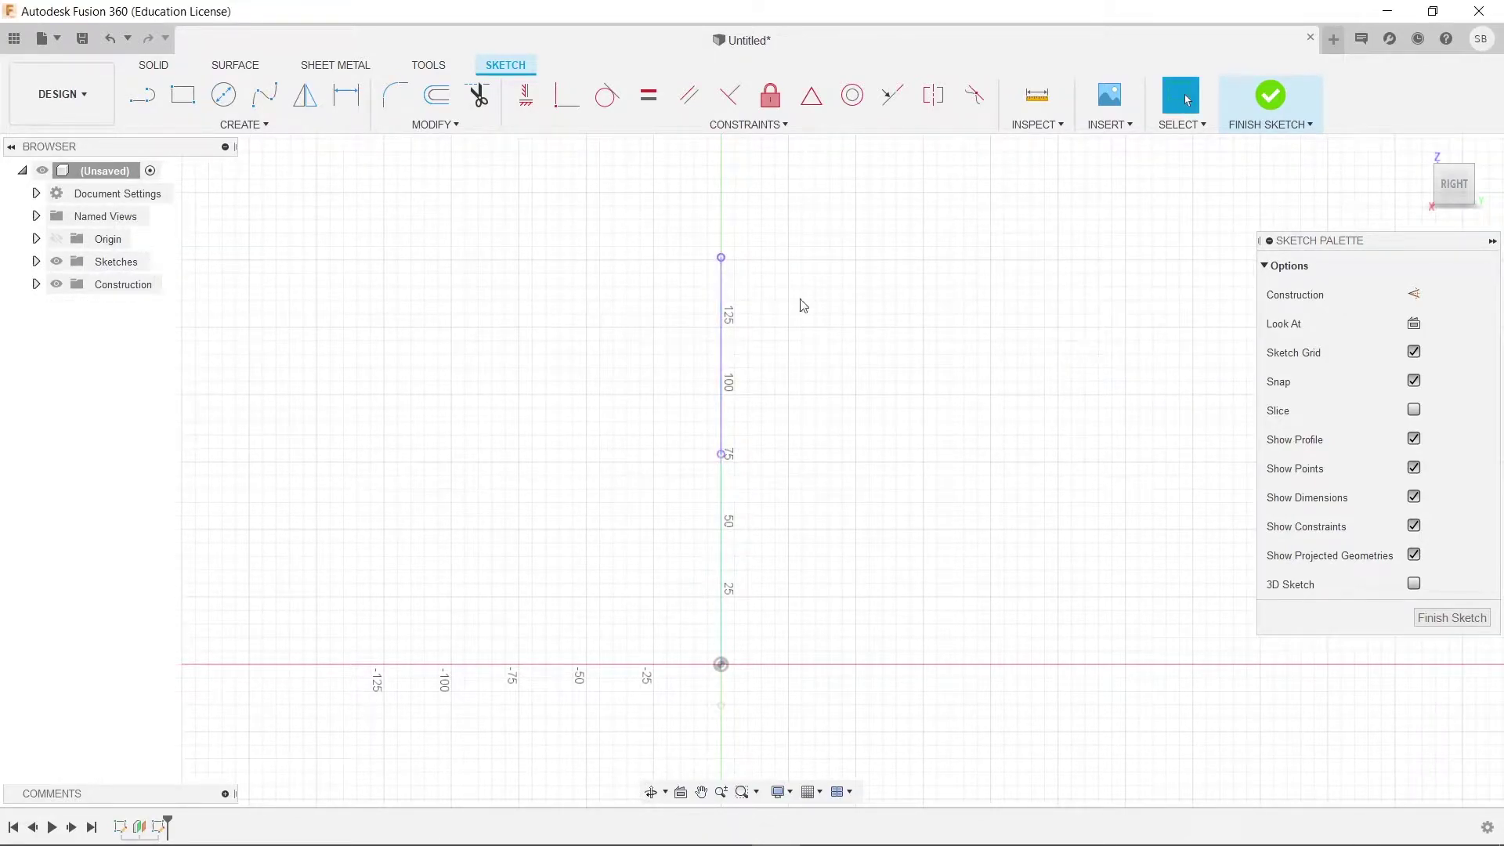
Step: Draw an arc starting from the projected top endpoint
click(143, 96)
middle_drag(828, 279, 788, 430)
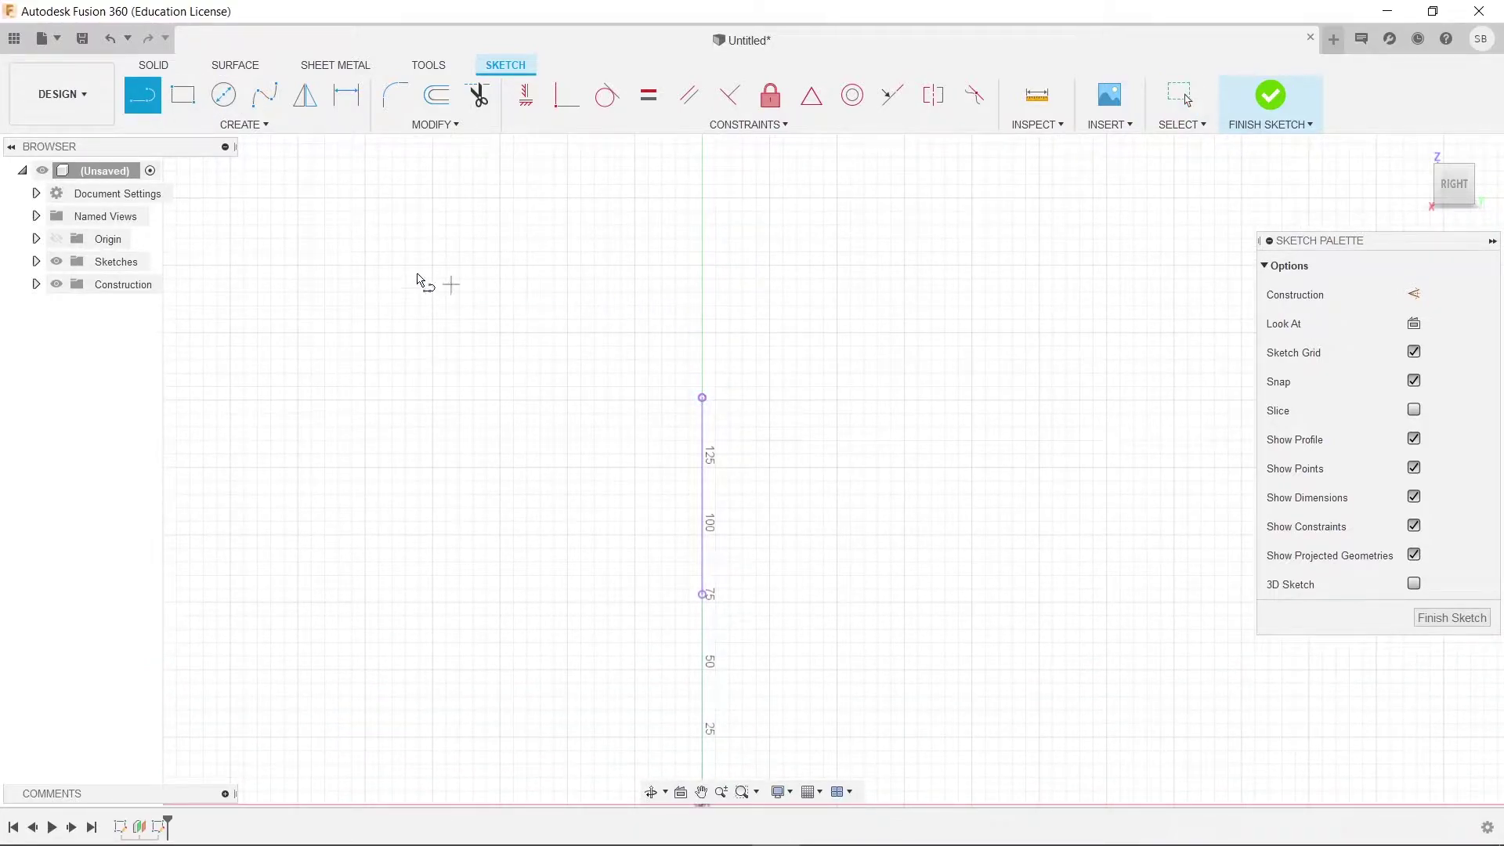
click(248, 123)
mouse_move(196, 198)
click(368, 219)
click(703, 398)
click(1066, 237)
click(906, 228)
mouse_move(906, 228)
middle_down()
mouse_move(937, 322)
mouse_move(830, 329)
middle_up()
Step: Draw a line to the right from the arc's end and constrain it horizontal
key(l)
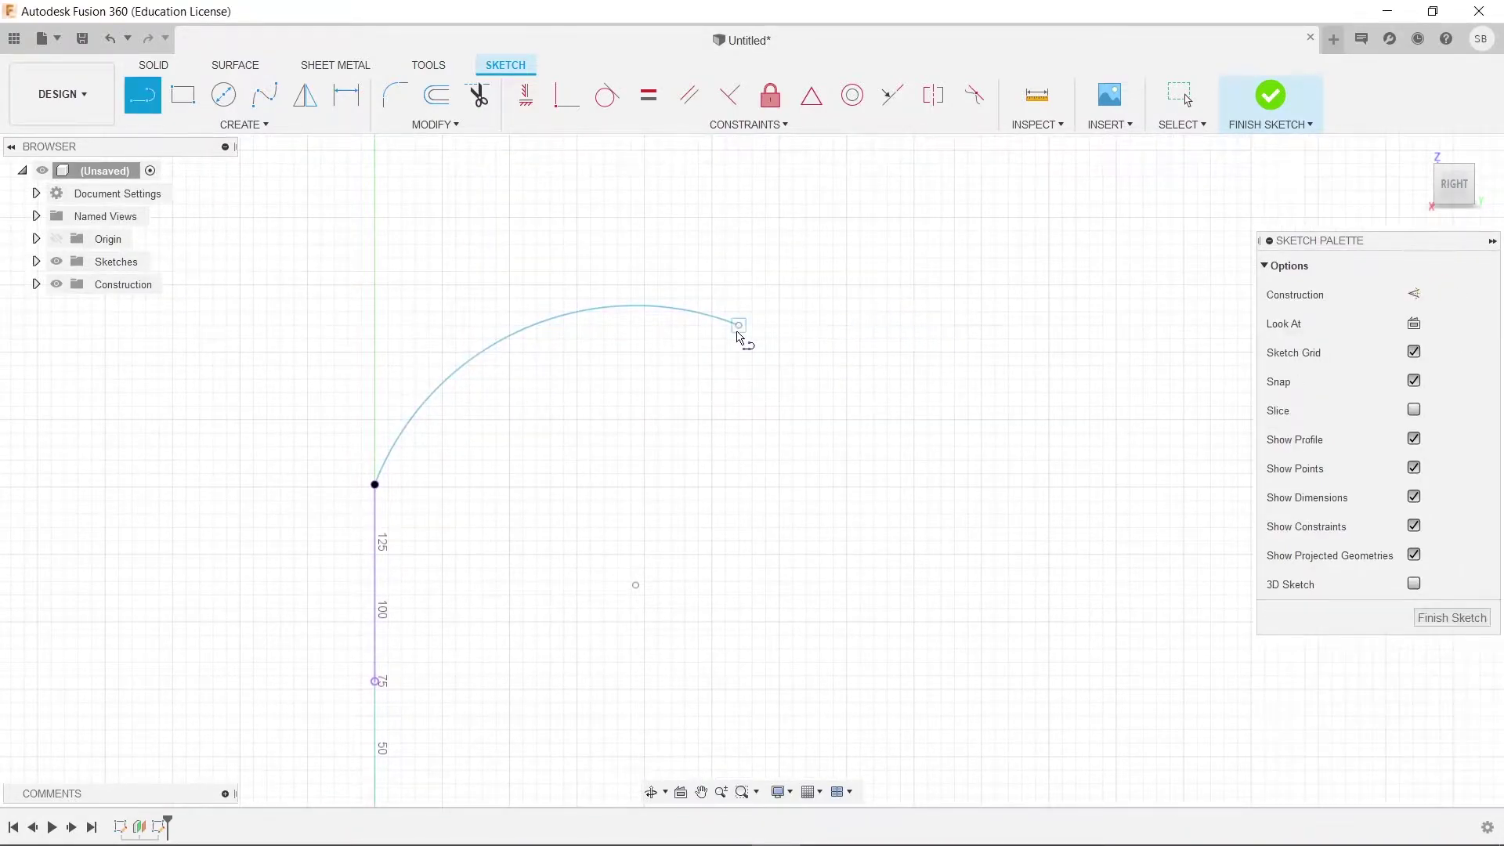
click(739, 324)
click(1159, 329)
key(Escape)
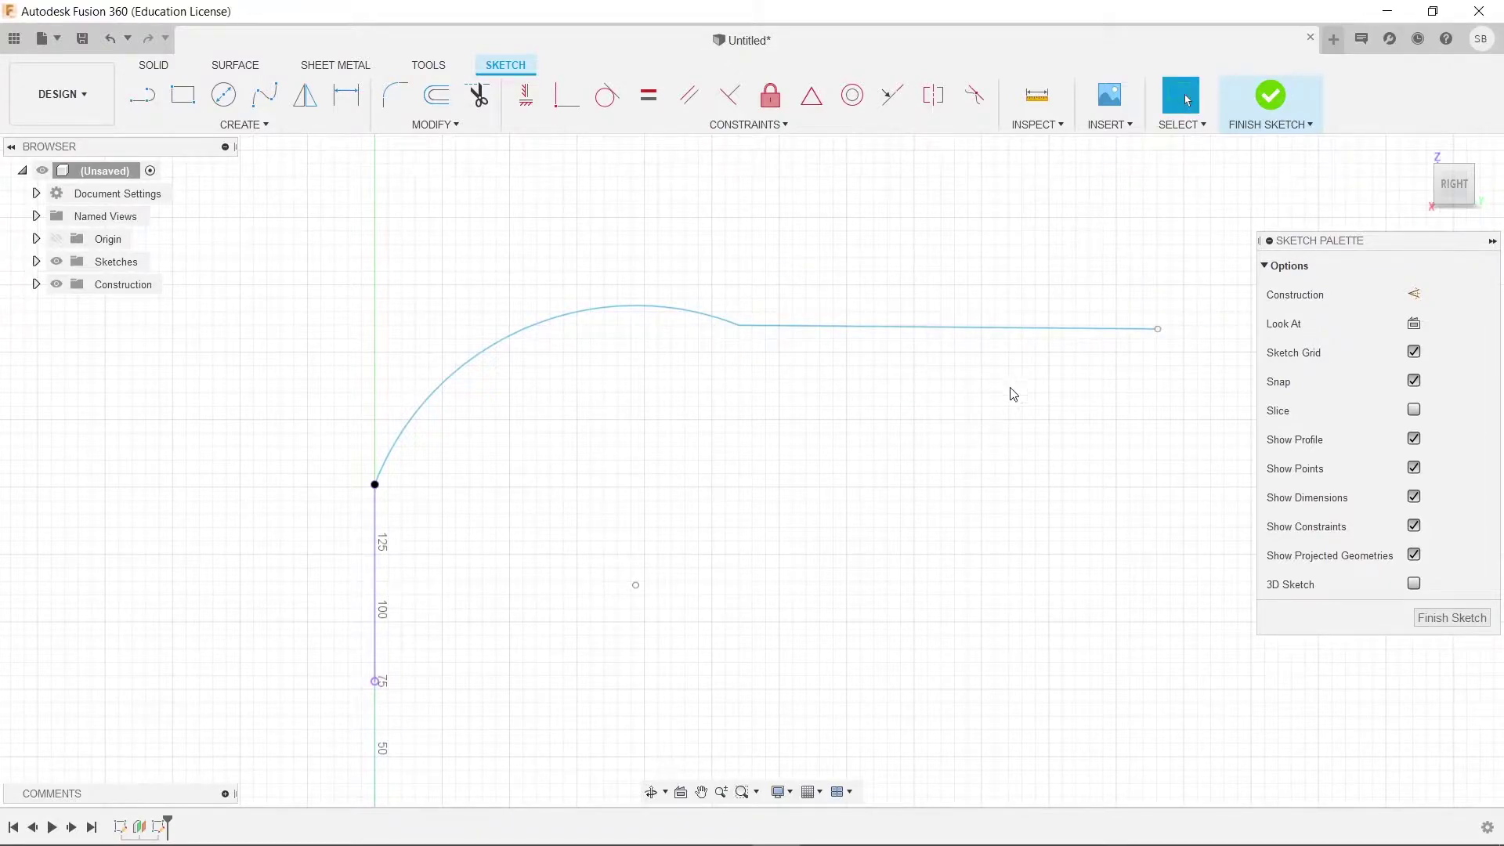
click(1020, 328)
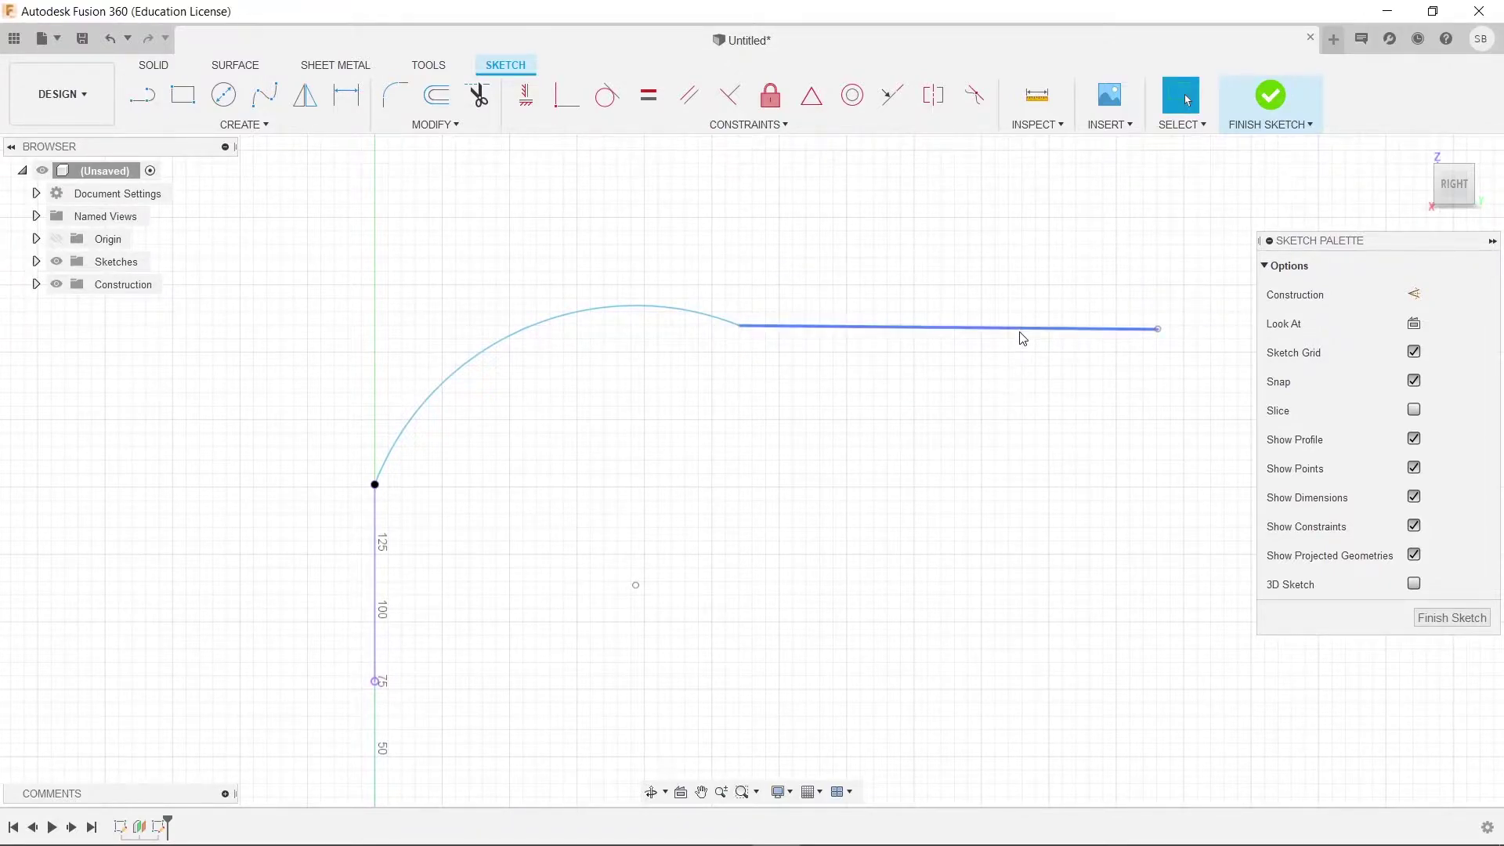
click(687, 108)
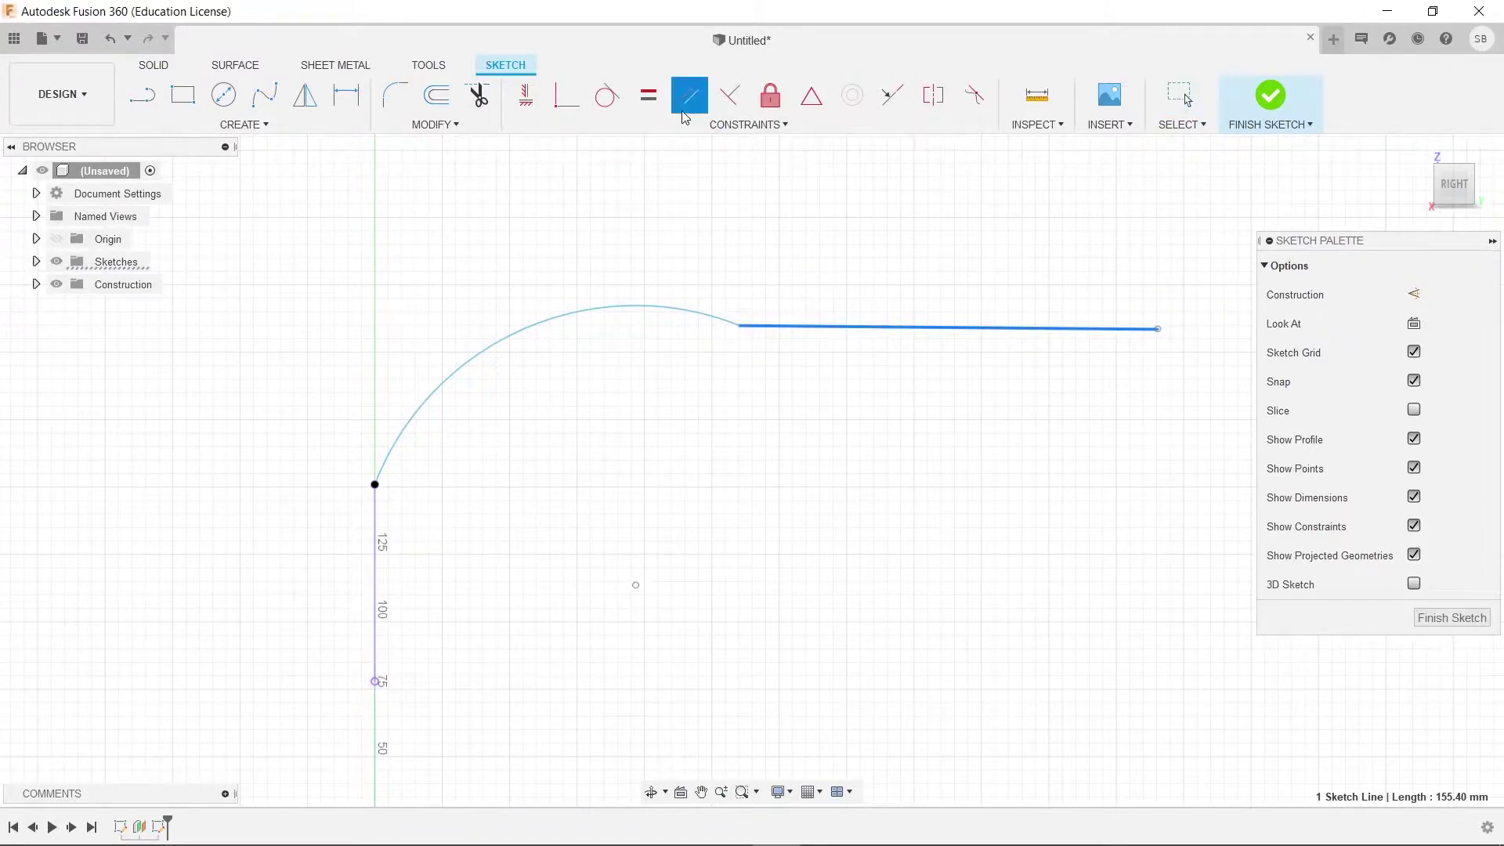
click(537, 109)
click(861, 329)
key(Escape)
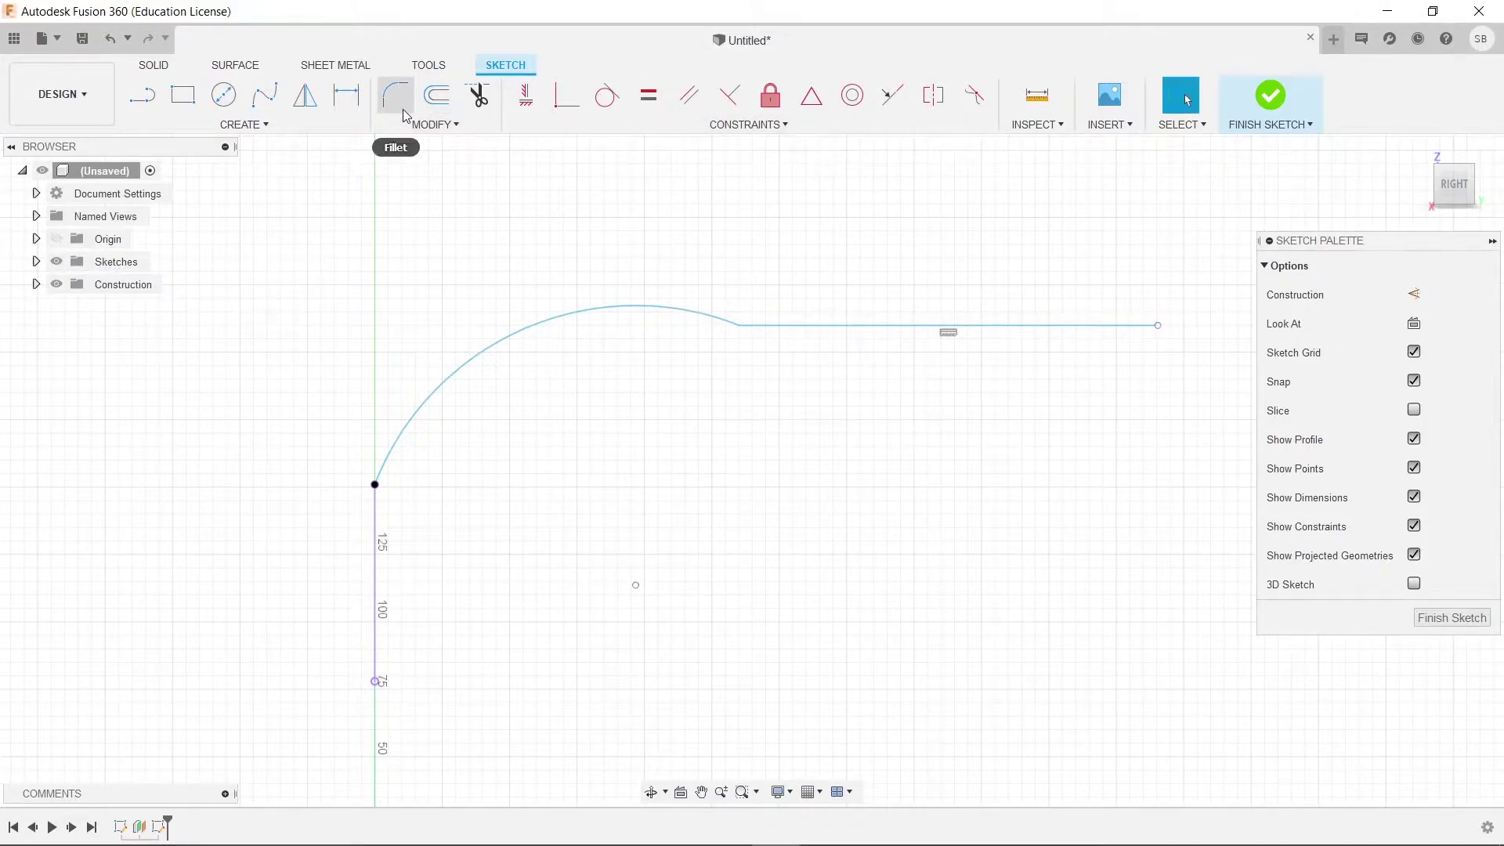
Step: Make the arc tangent to both the horizontal line and the vertical line
click(603, 110)
click(656, 307)
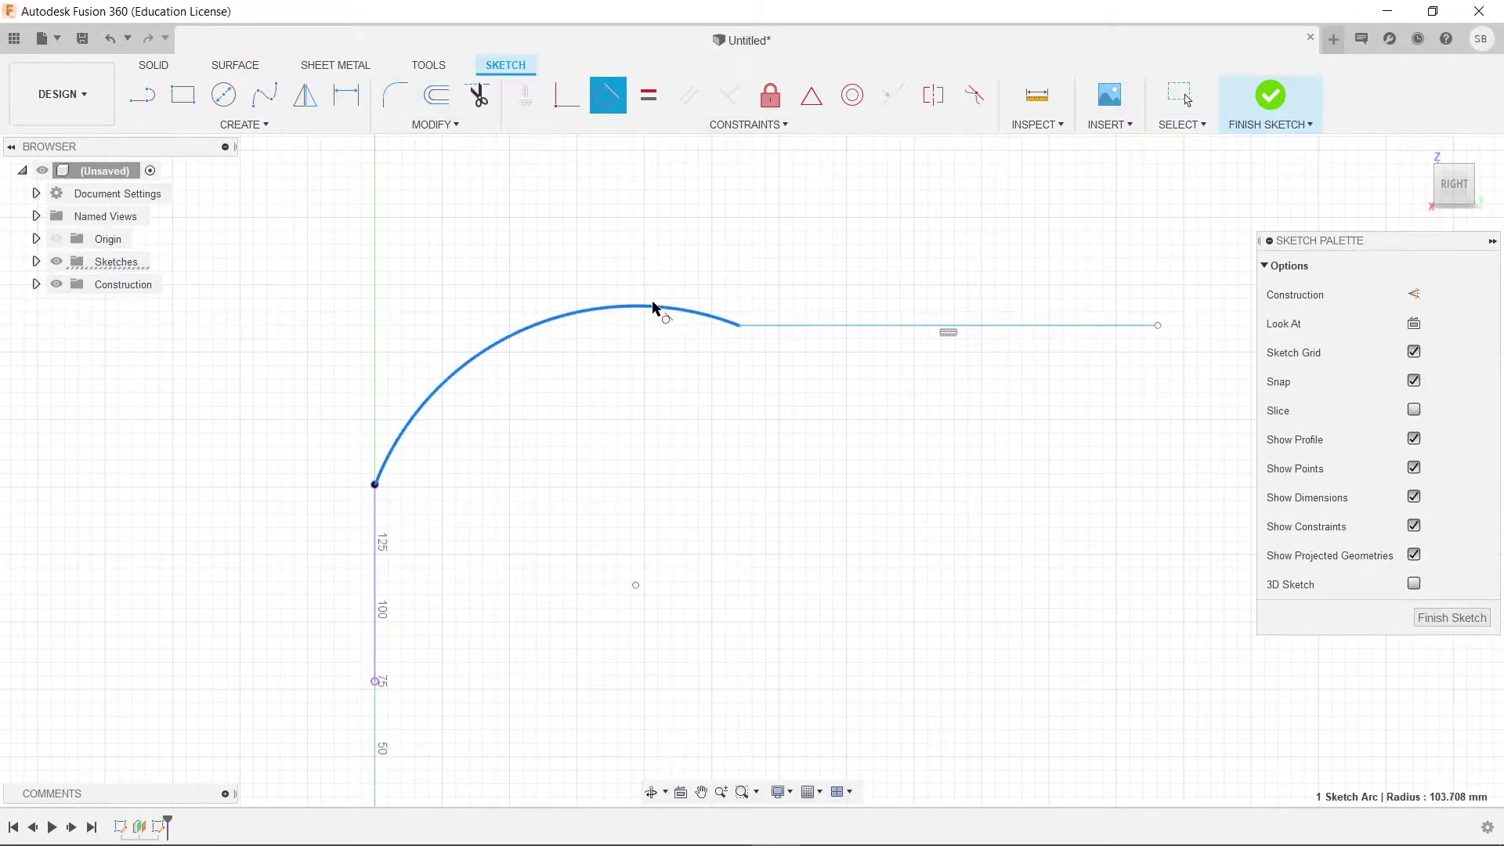
click(786, 325)
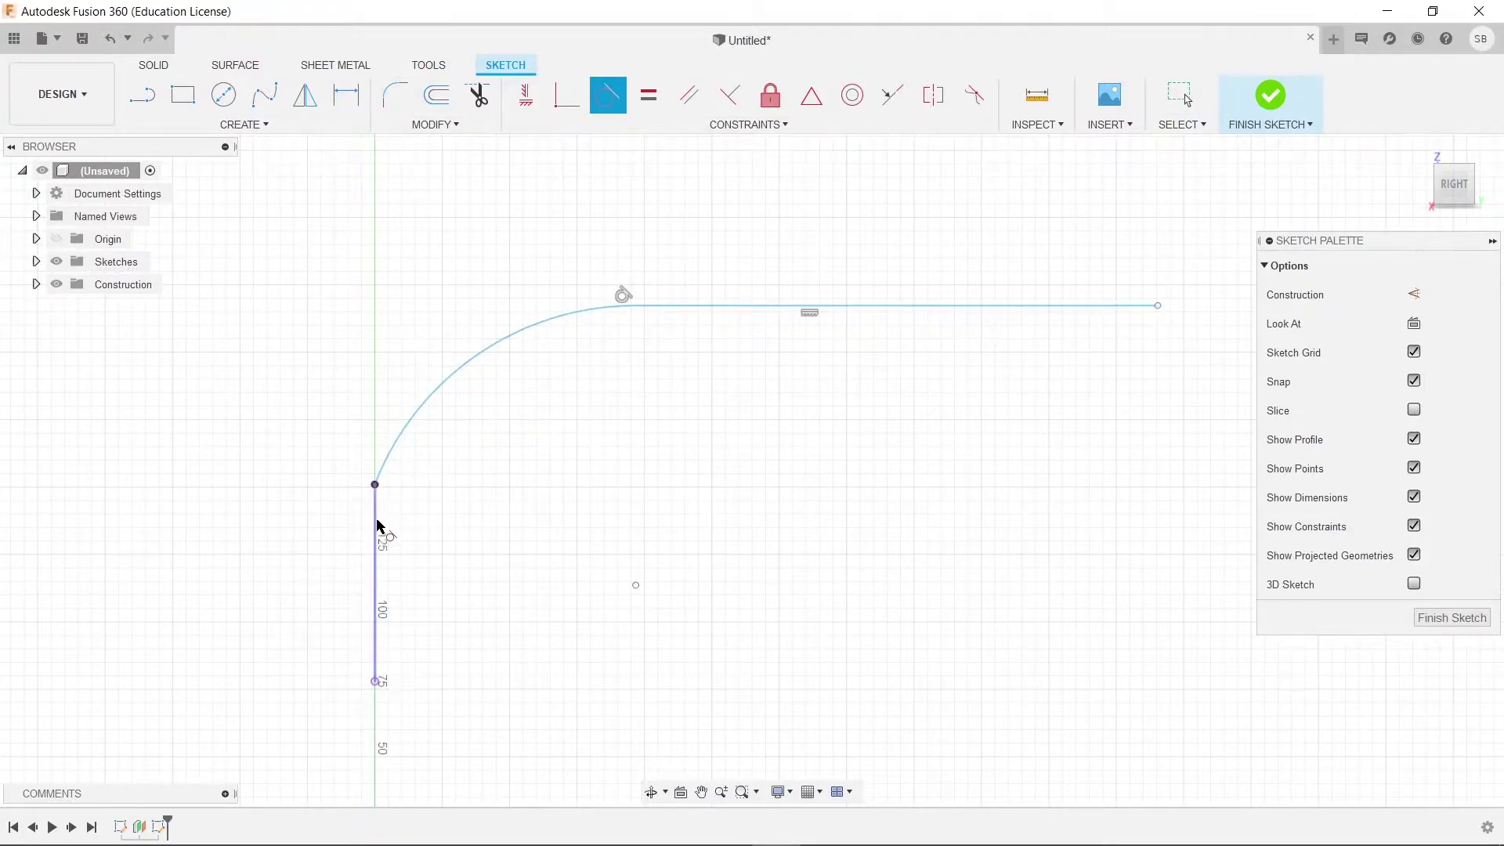
click(384, 470)
click(402, 443)
key(Escape)
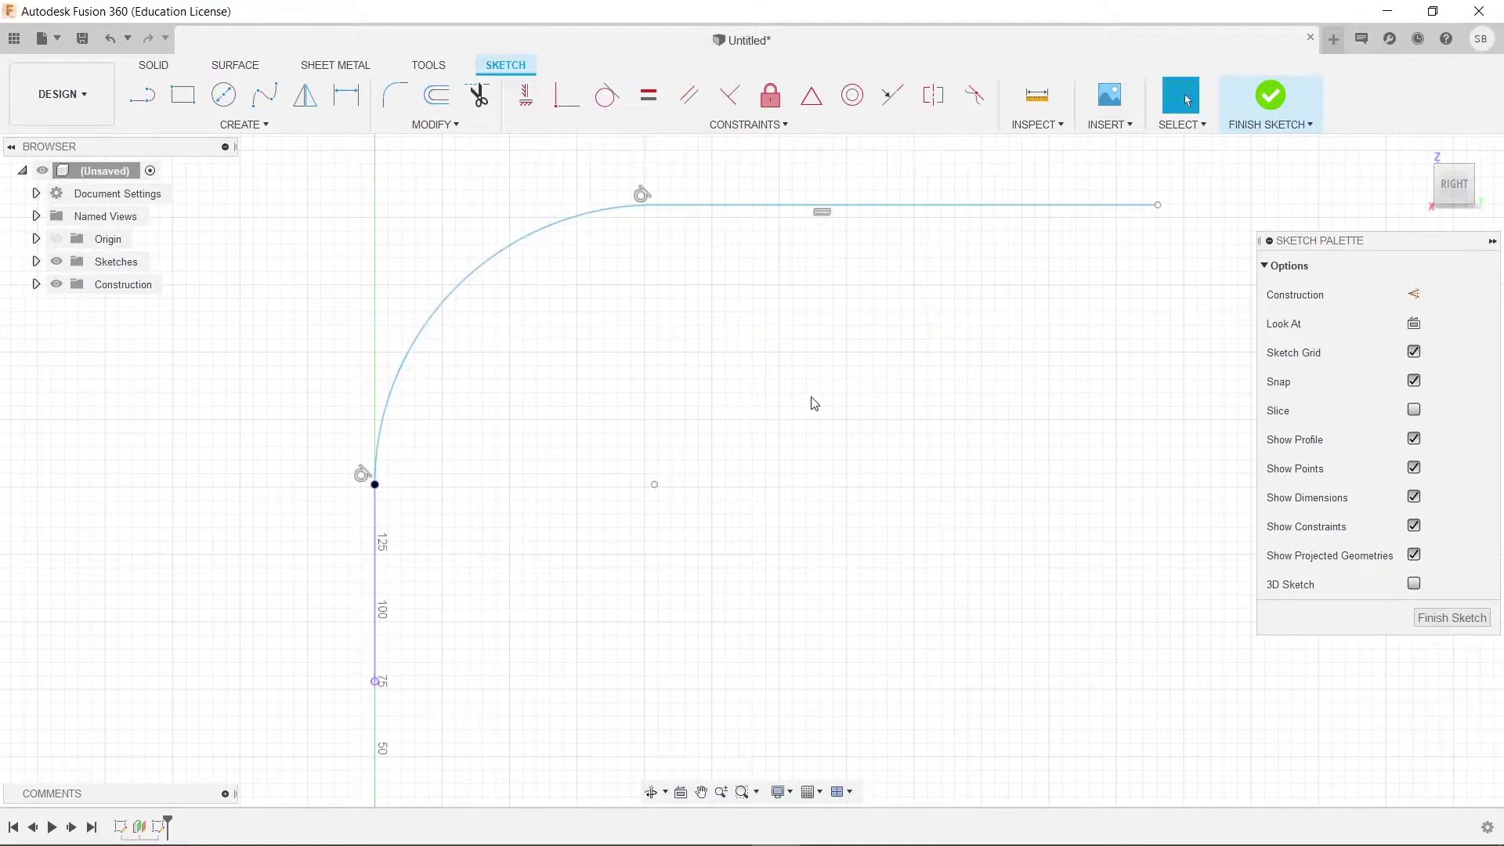
middle_drag(815, 402, 977, 365)
middle_drag(609, 444, 752, 423)
Step: Finish the path sketch and orbit to a front view
click(1259, 126)
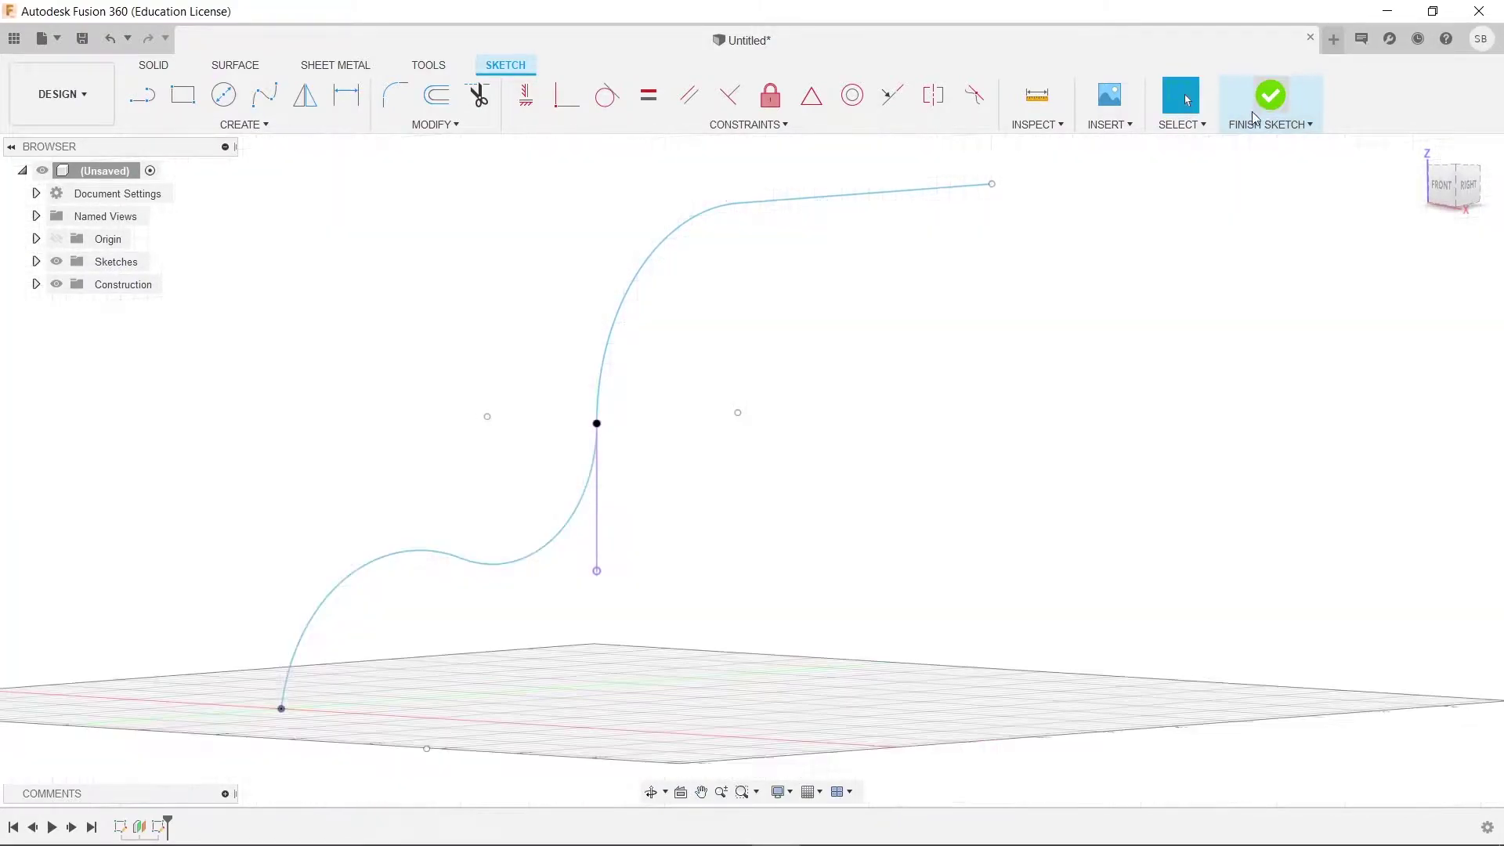
shift+middle_drag(802, 507, 941, 439)
drag(941, 440, 940, 377)
key(Escape)
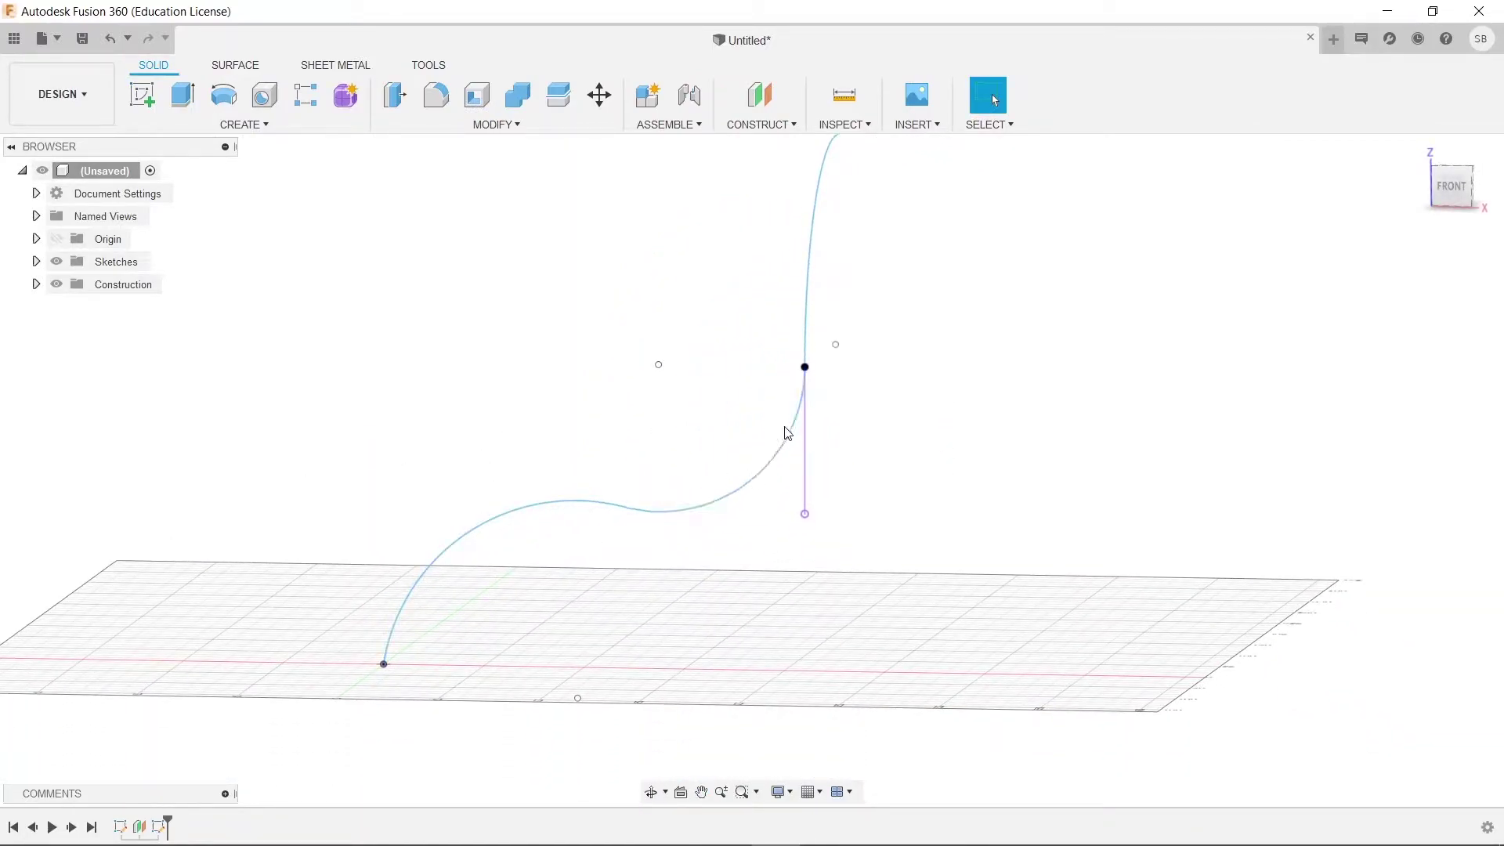
shift+middle_drag(990, 278, 822, 294)
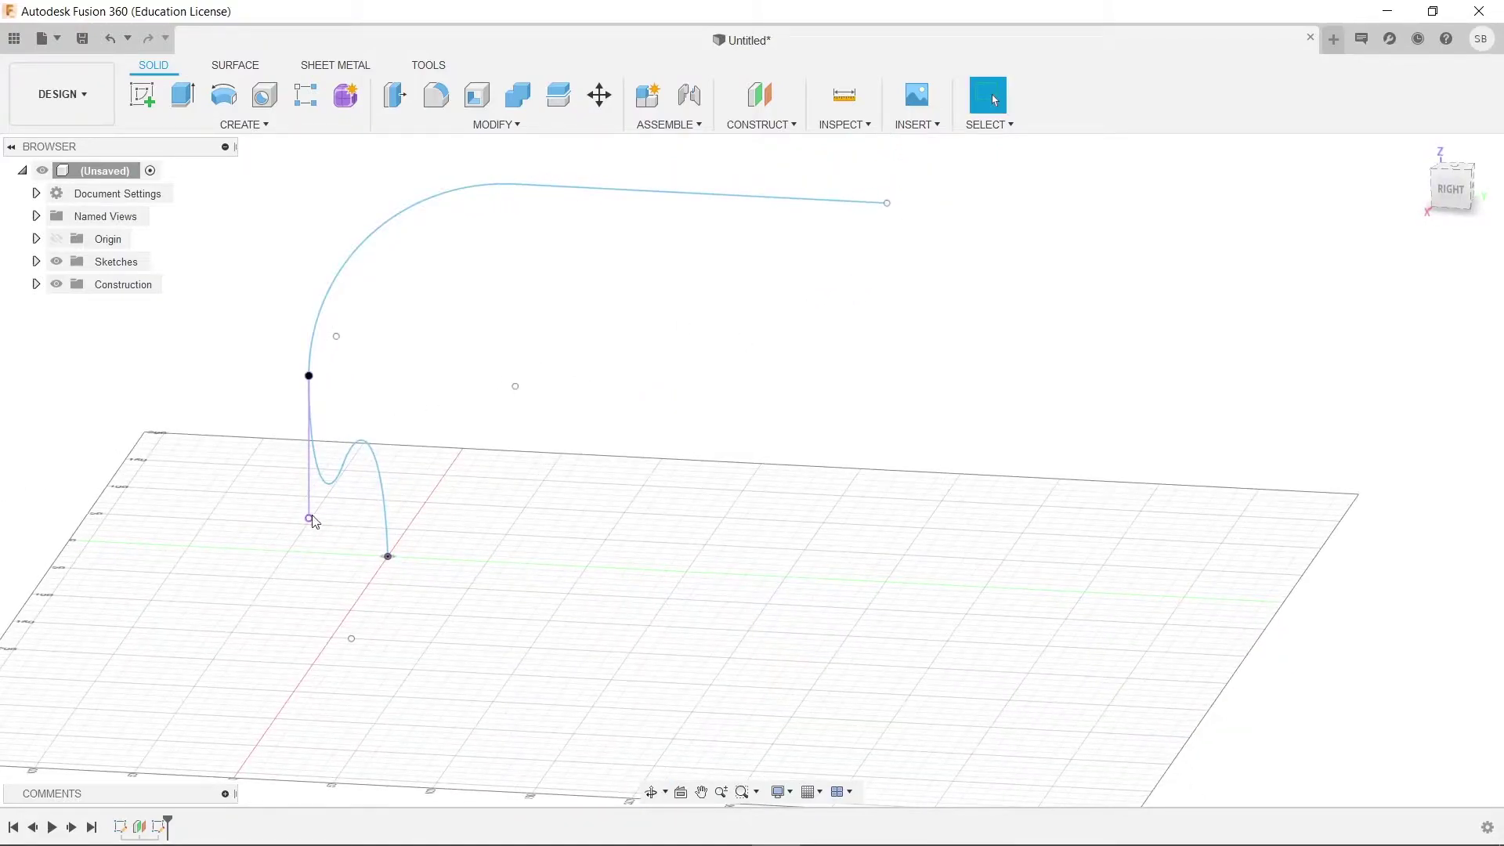
shift+middle_drag(314, 523, 446, 535)
Step: Delete the short vertical line from the path
click(711, 472)
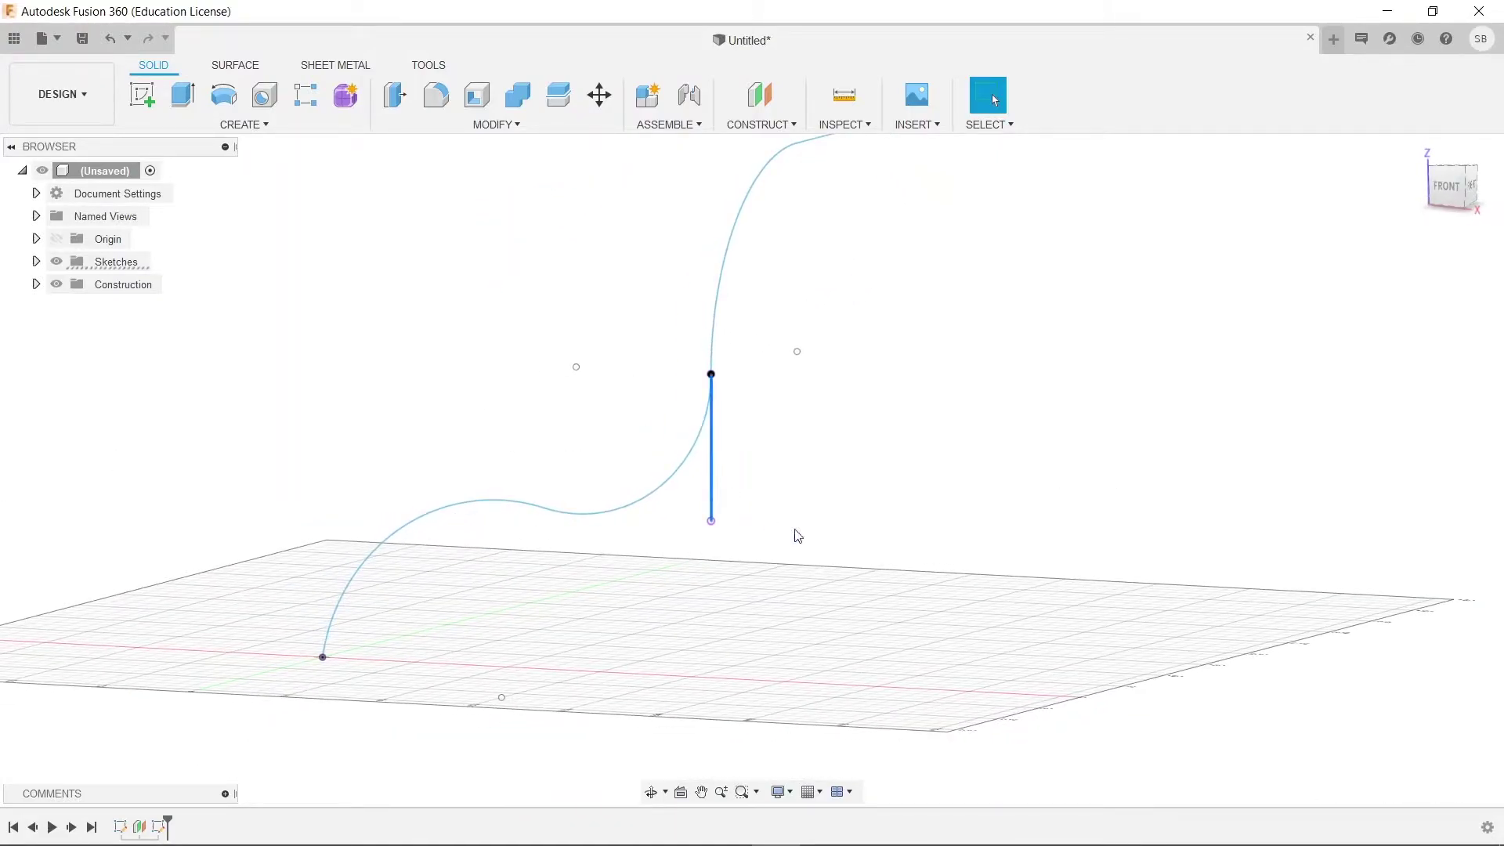
key(Delete)
shift+middle_drag(957, 419, 834, 465)
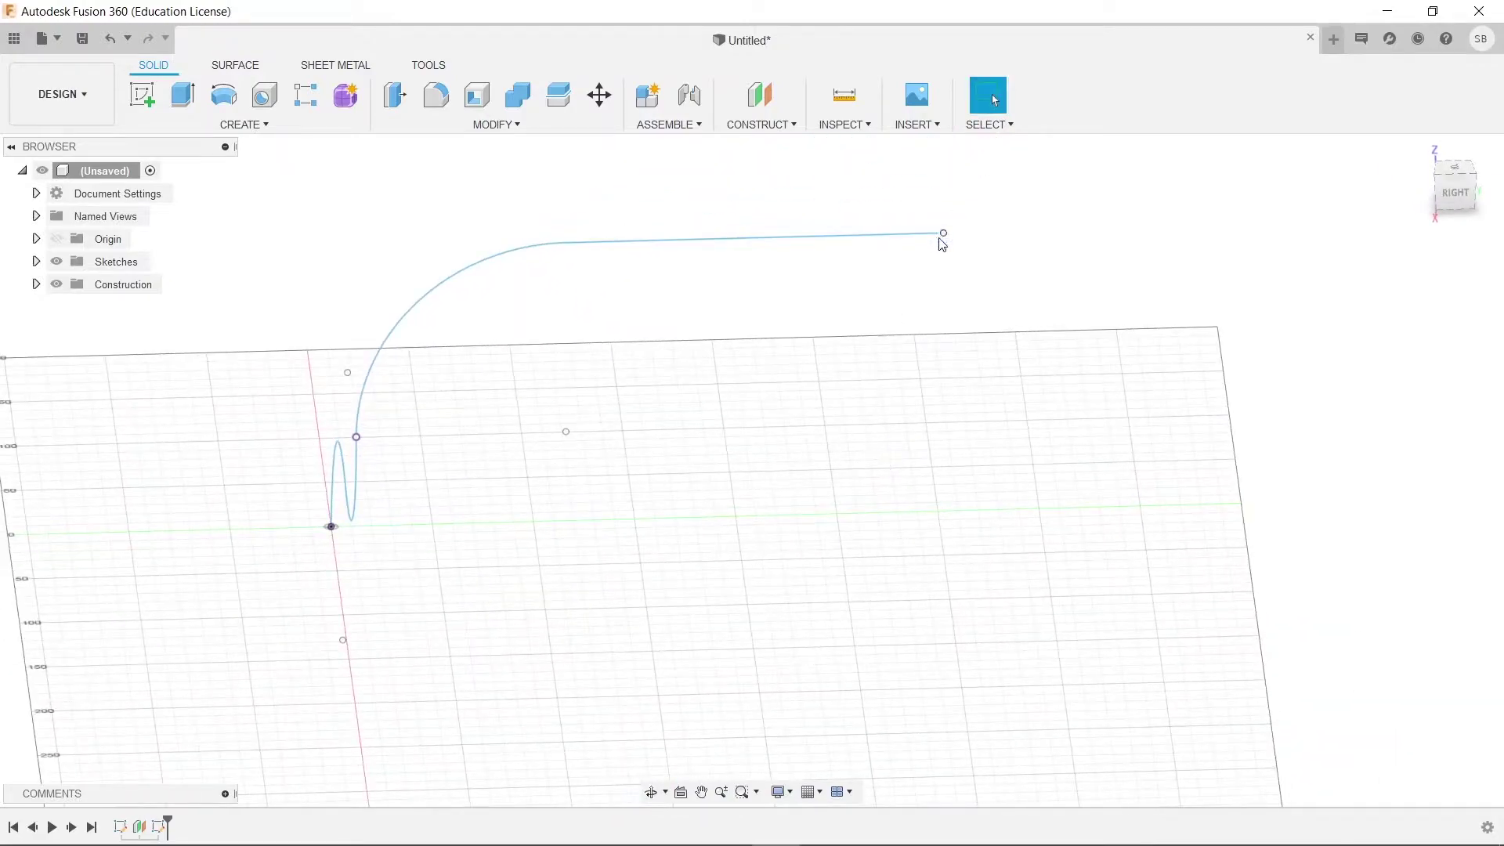
Step: On the top plane, draw a 20 mm diameter circle centred on the origin and finish the sketch
click(142, 95)
click(346, 546)
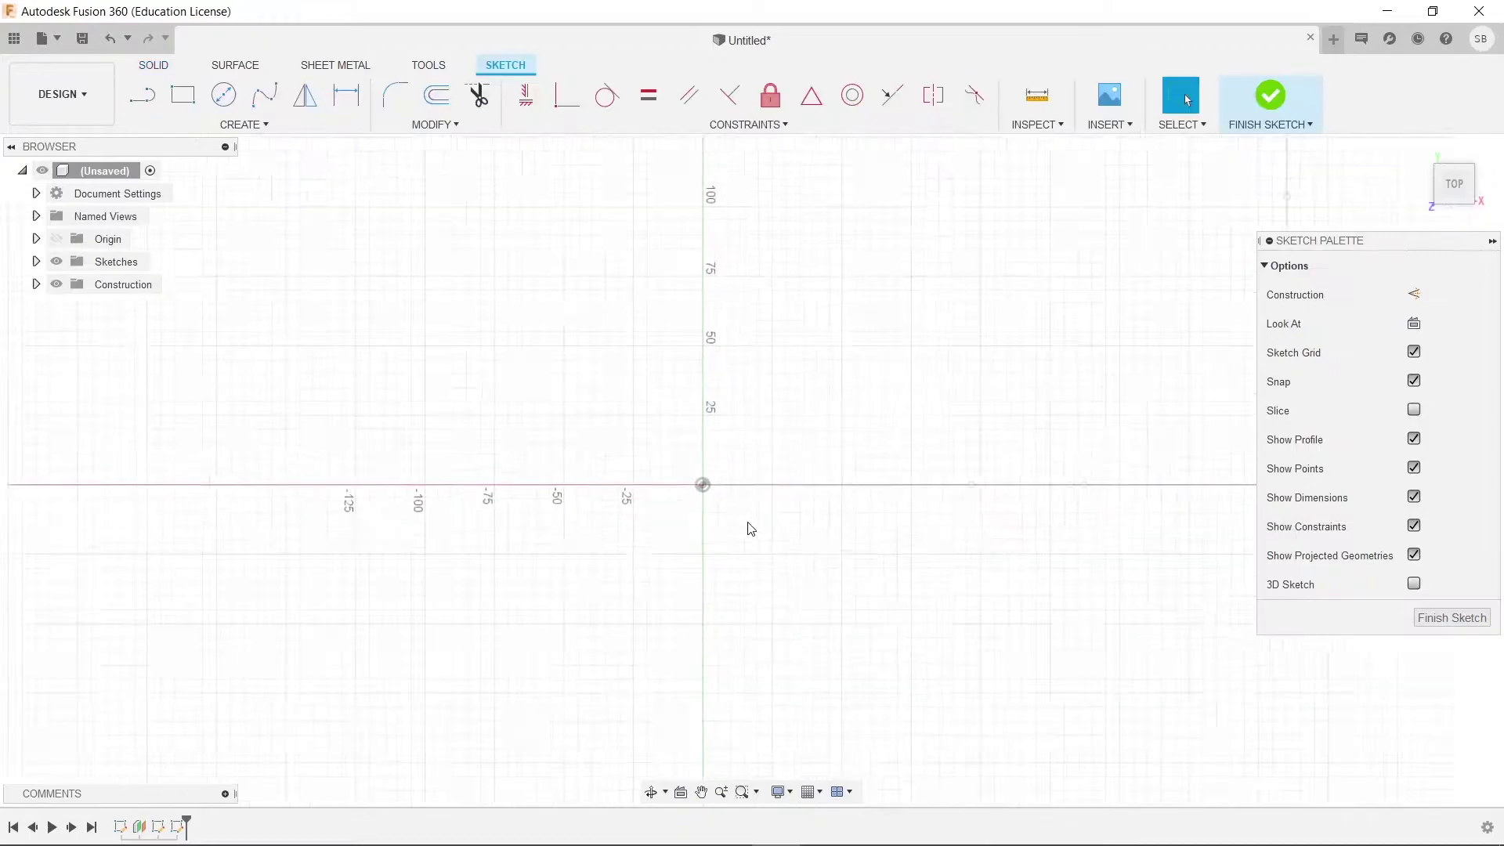
click(224, 95)
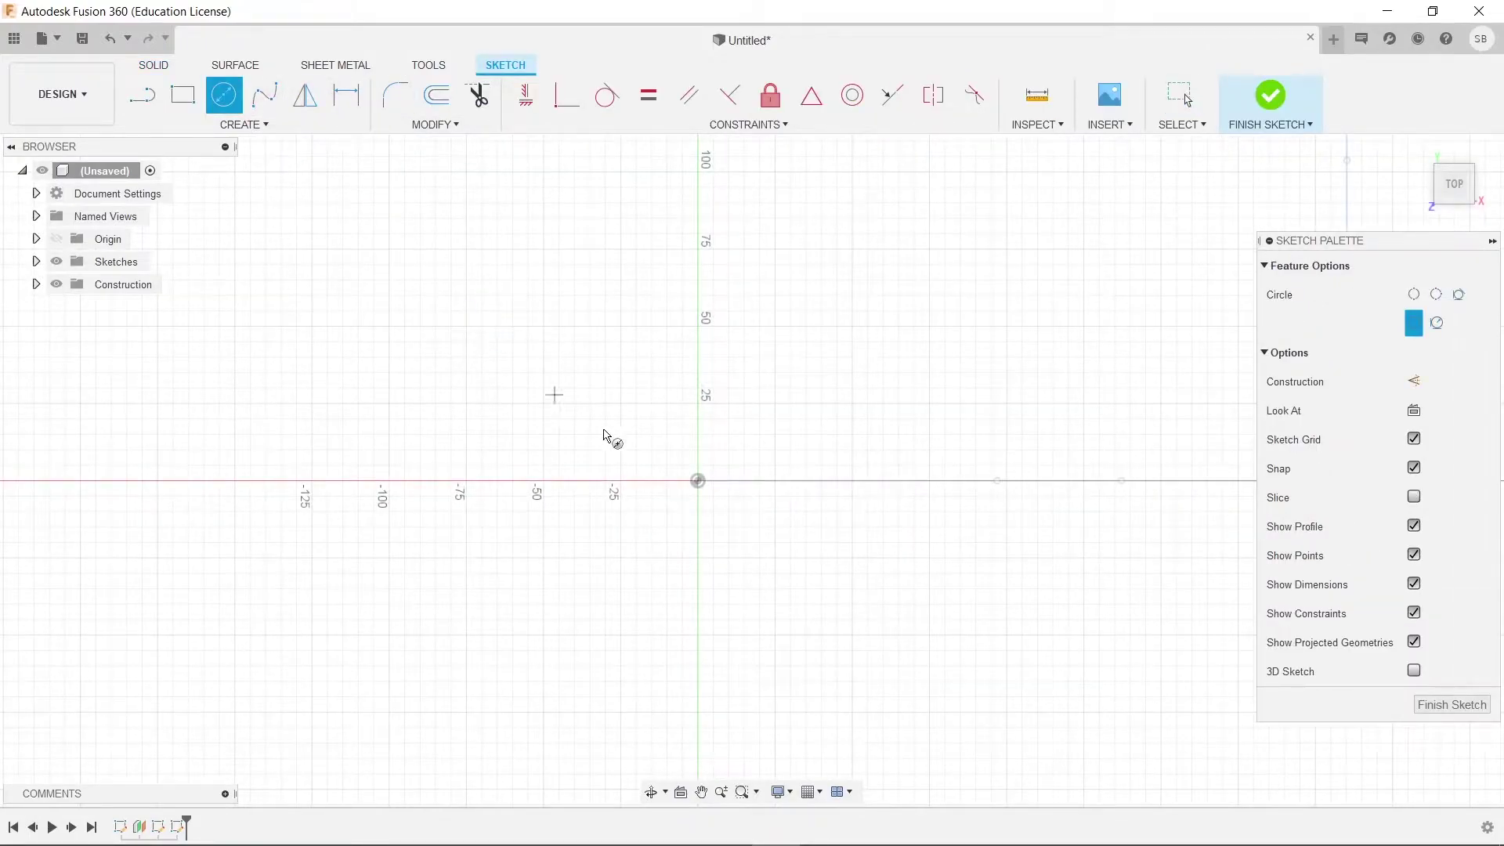
click(697, 481)
text(20)
key(Return)
key(Escape)
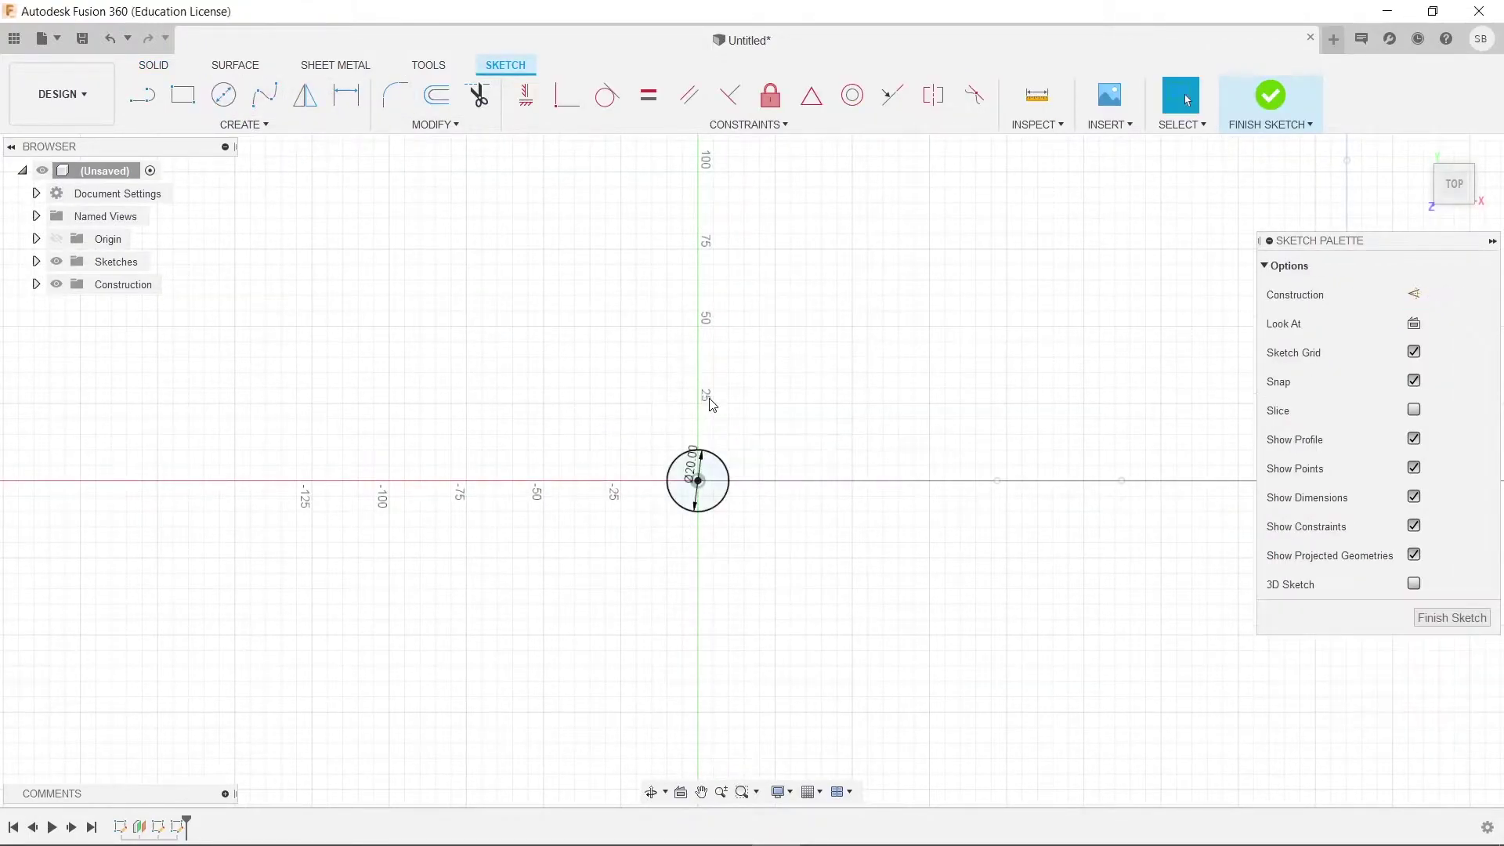
click(1270, 96)
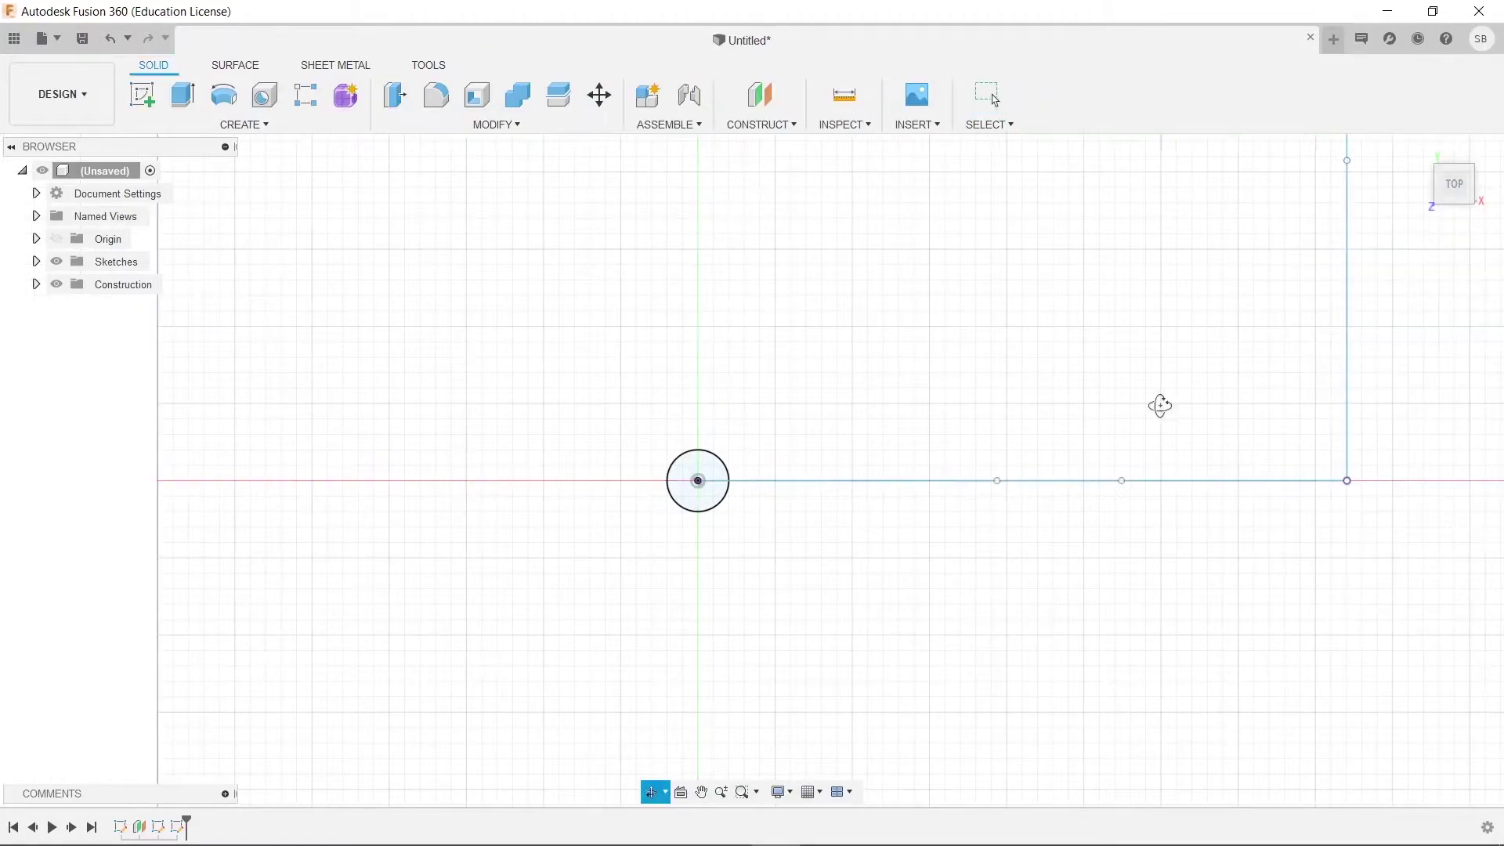
mouse_move(1154, 360)
shift+middle_down()
mouse_move(1074, 496)
mouse_move(1433, 430)
mouse_move(1393, 407)
mouse_move(900, 433)
mouse_move(1119, 382)
shift+middle_up()
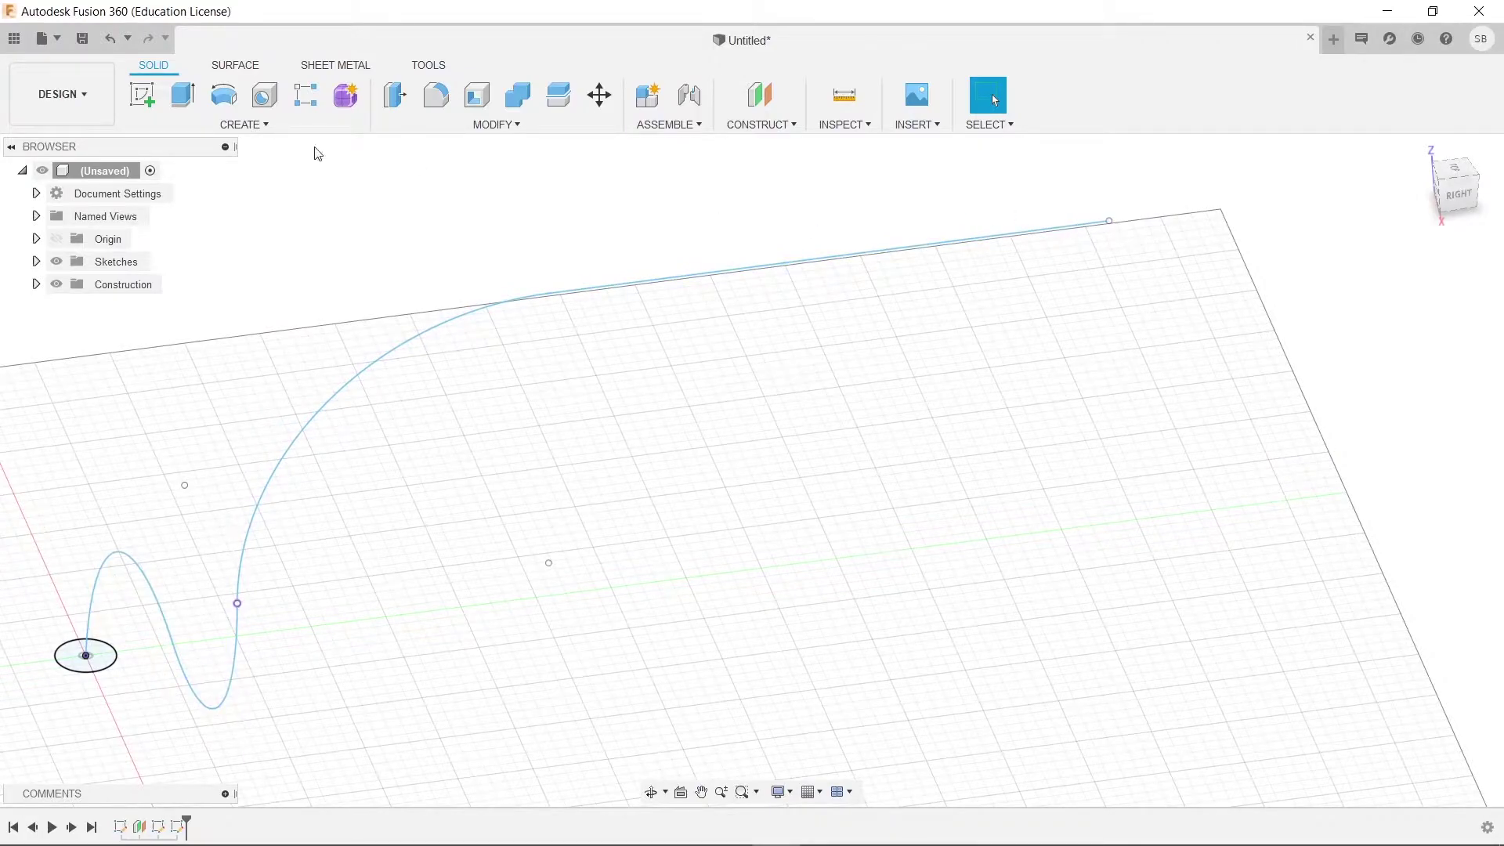
Step: Create a plane along the path, positioned at the path's far end
click(760, 124)
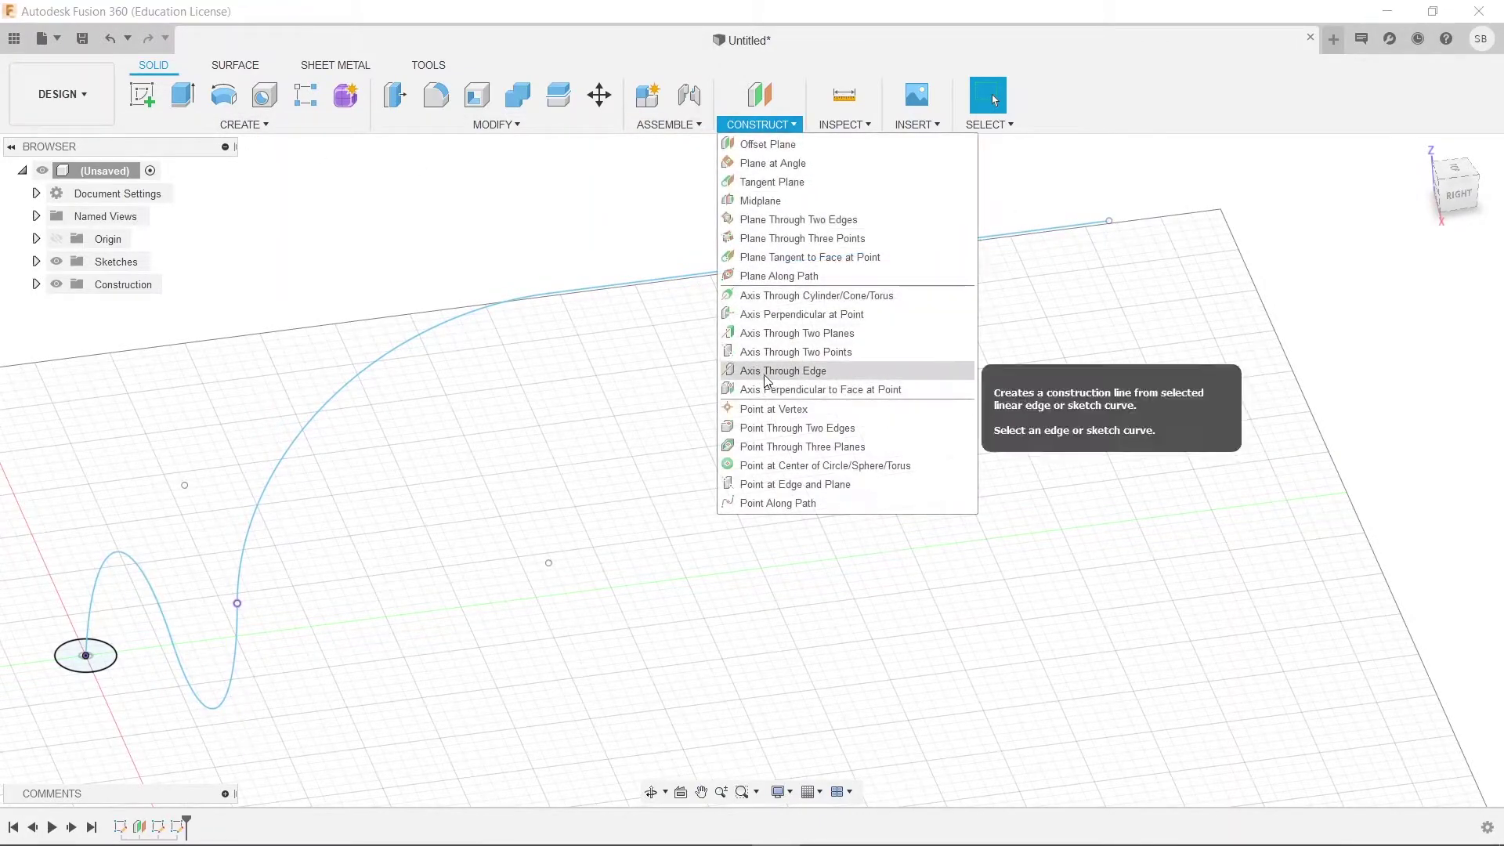
click(776, 275)
click(890, 251)
drag(943, 262, 1109, 221)
click(1410, 385)
scroll(785, 402, up, 3)
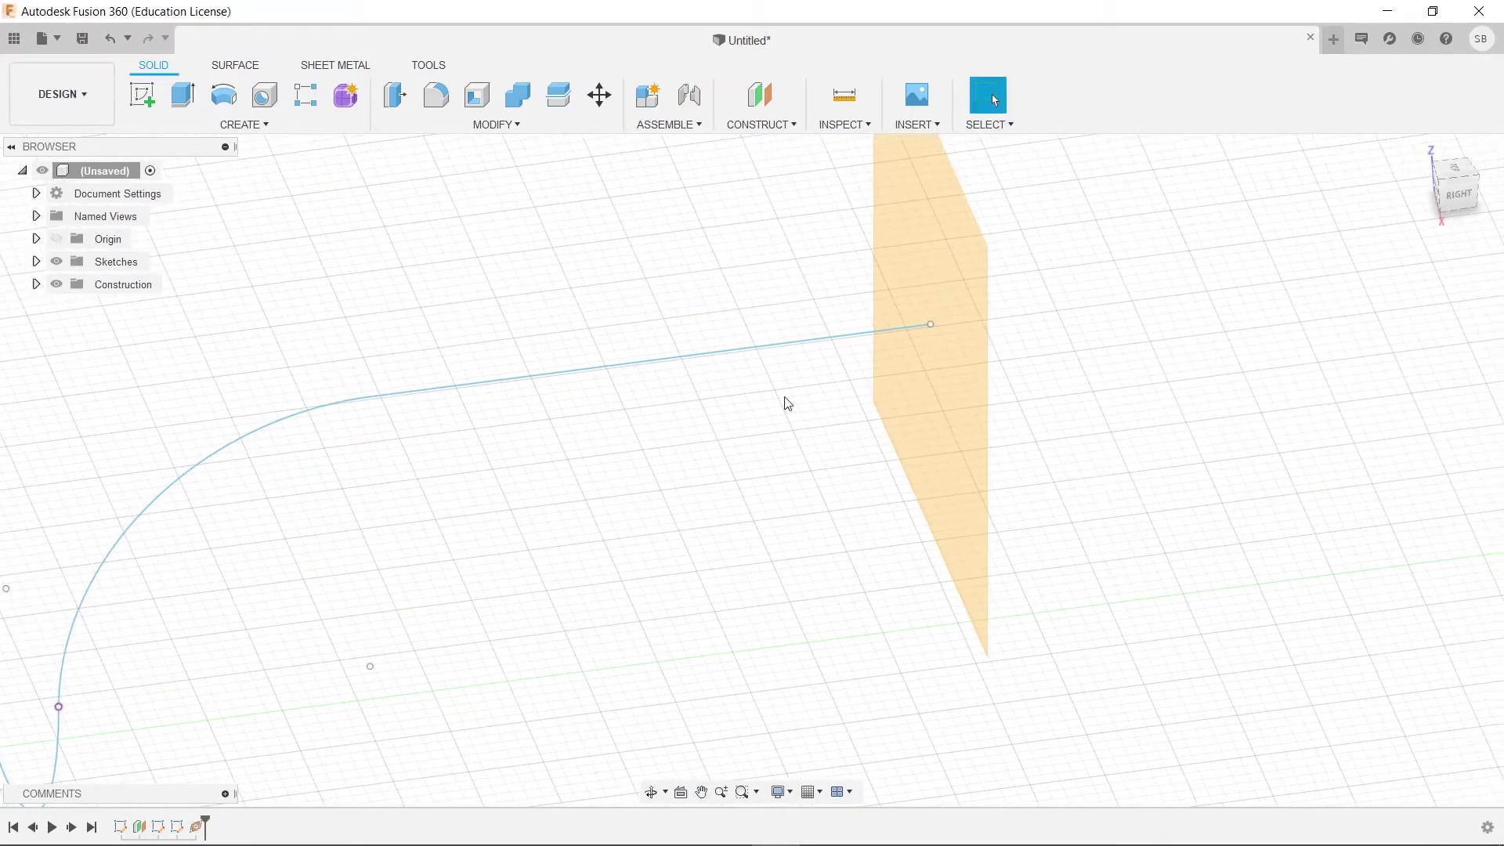
Step: Sketch a 20 mm circle on the far-end plane and finish the sketch
click(159, 108)
click(979, 374)
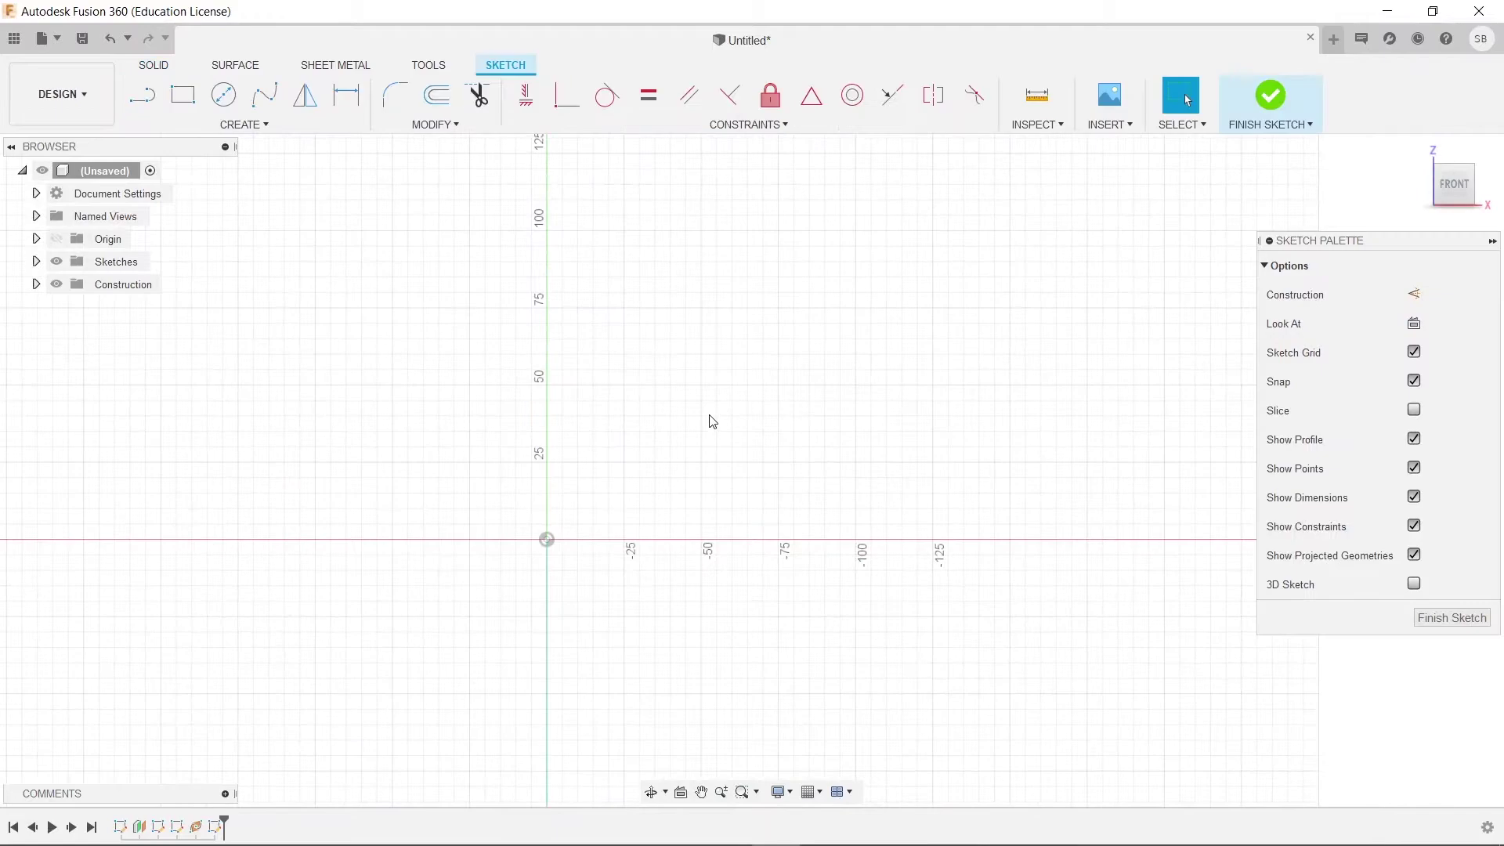
click(223, 95)
click(699, 436)
key(Return)
key(Escape)
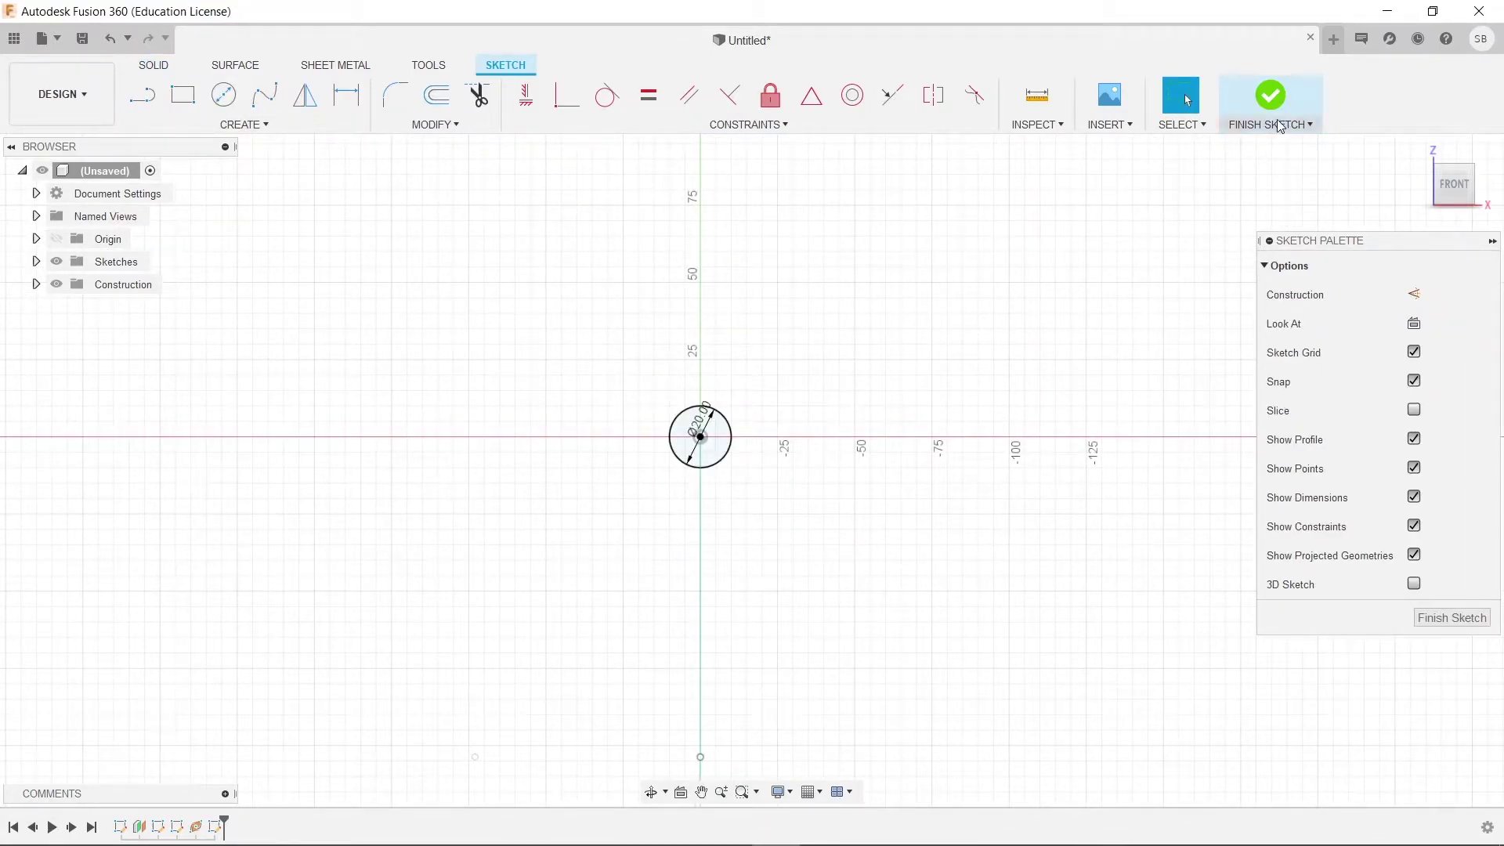
click(1276, 121)
mouse_move(1136, 274)
shift+middle_down()
mouse_move(1081, 322)
mouse_move(1007, 346)
mouse_move(727, 369)
mouse_move(635, 403)
mouse_move(470, 386)
mouse_move(715, 359)
mouse_move(650, 505)
shift+middle_up()
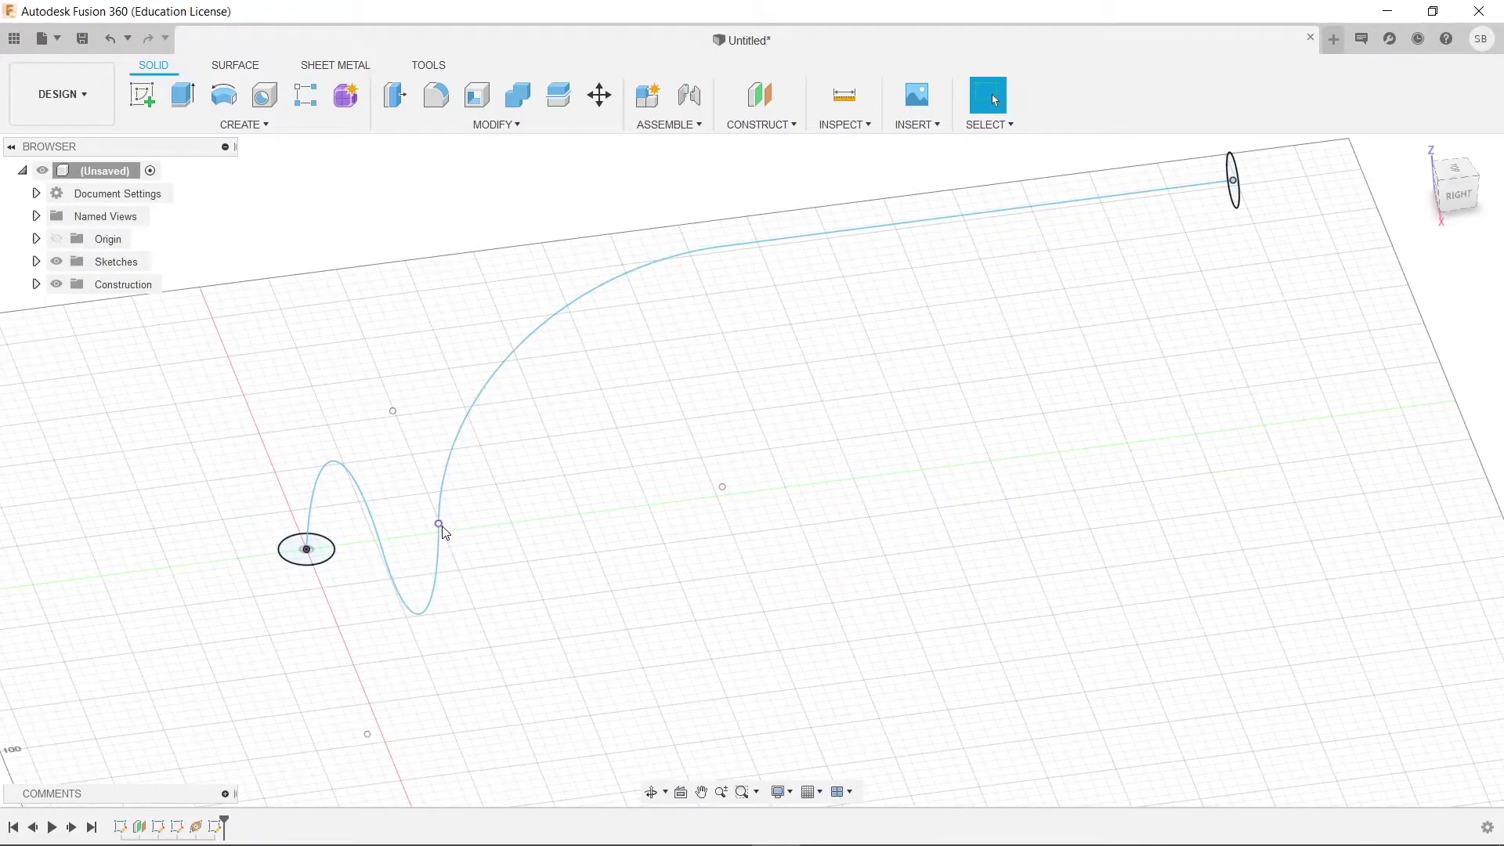
scroll(439, 525, up, 4)
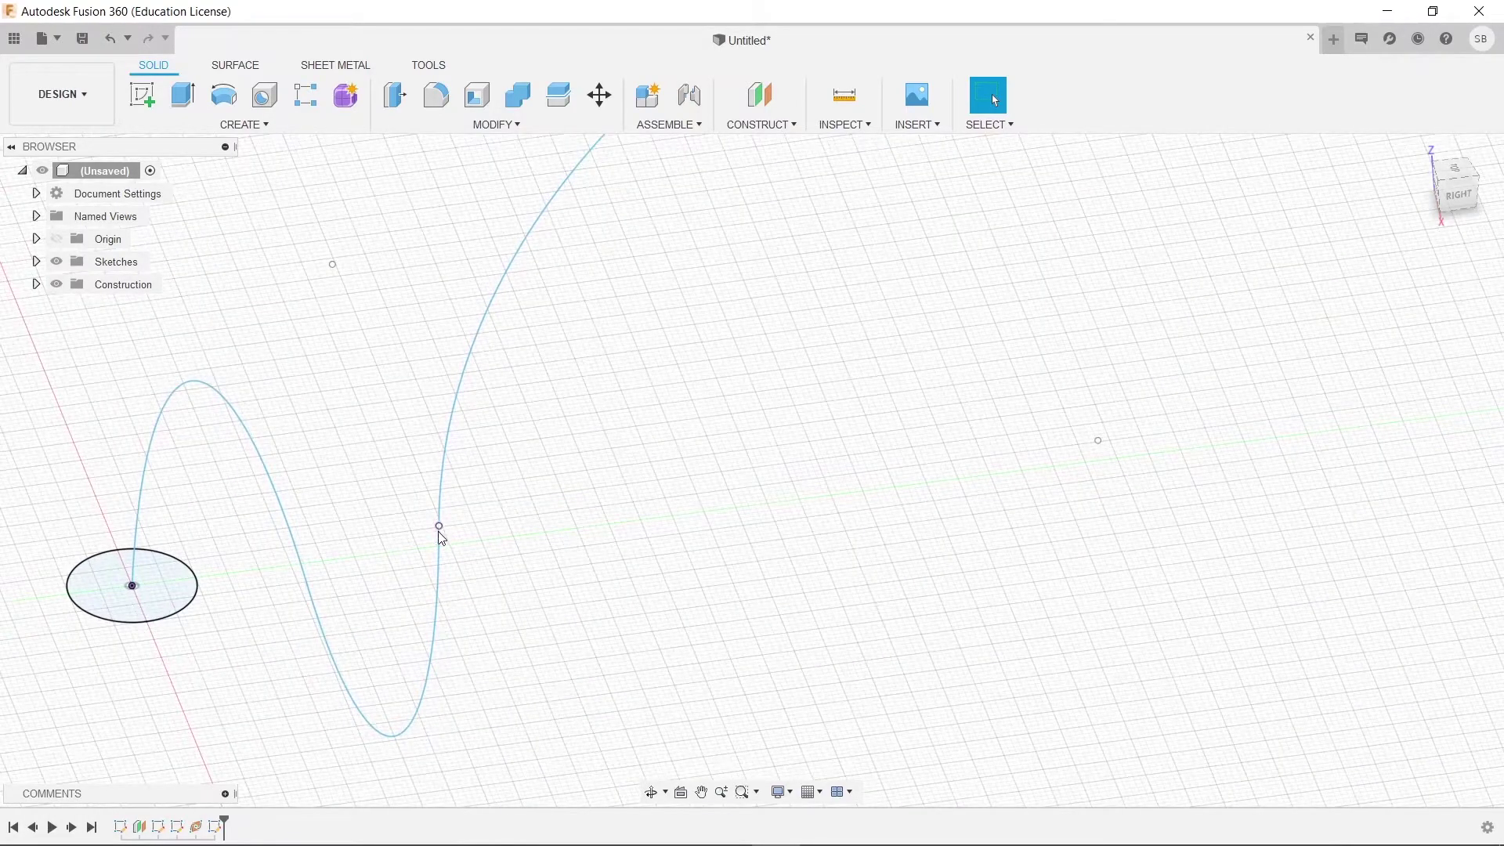
scroll(641, 520, down, 5)
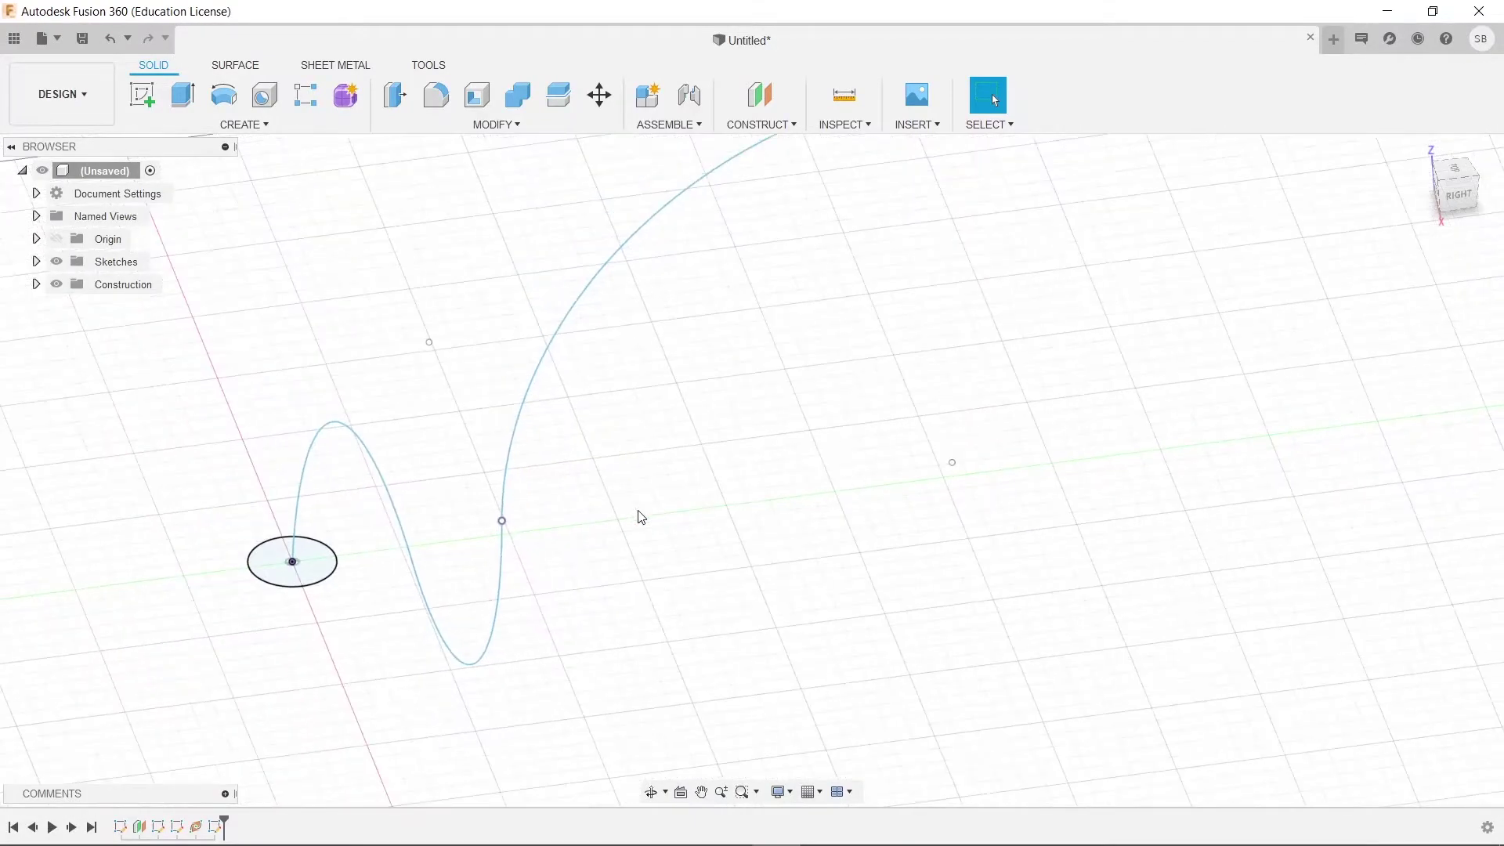
click(208, 126)
click(201, 276)
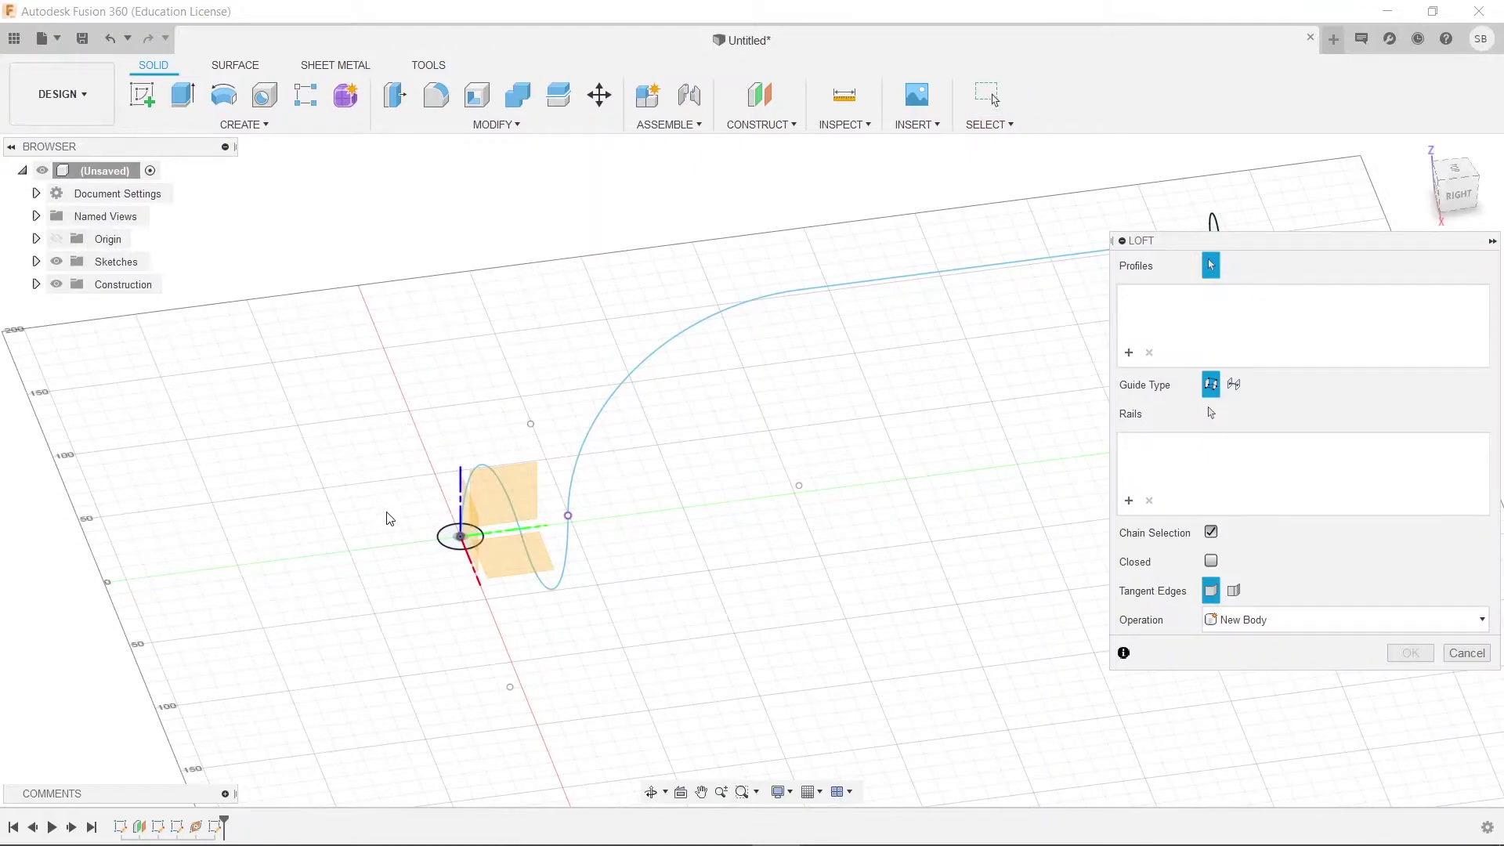
click(462, 538)
shift+middle_drag(906, 345, 883, 377)
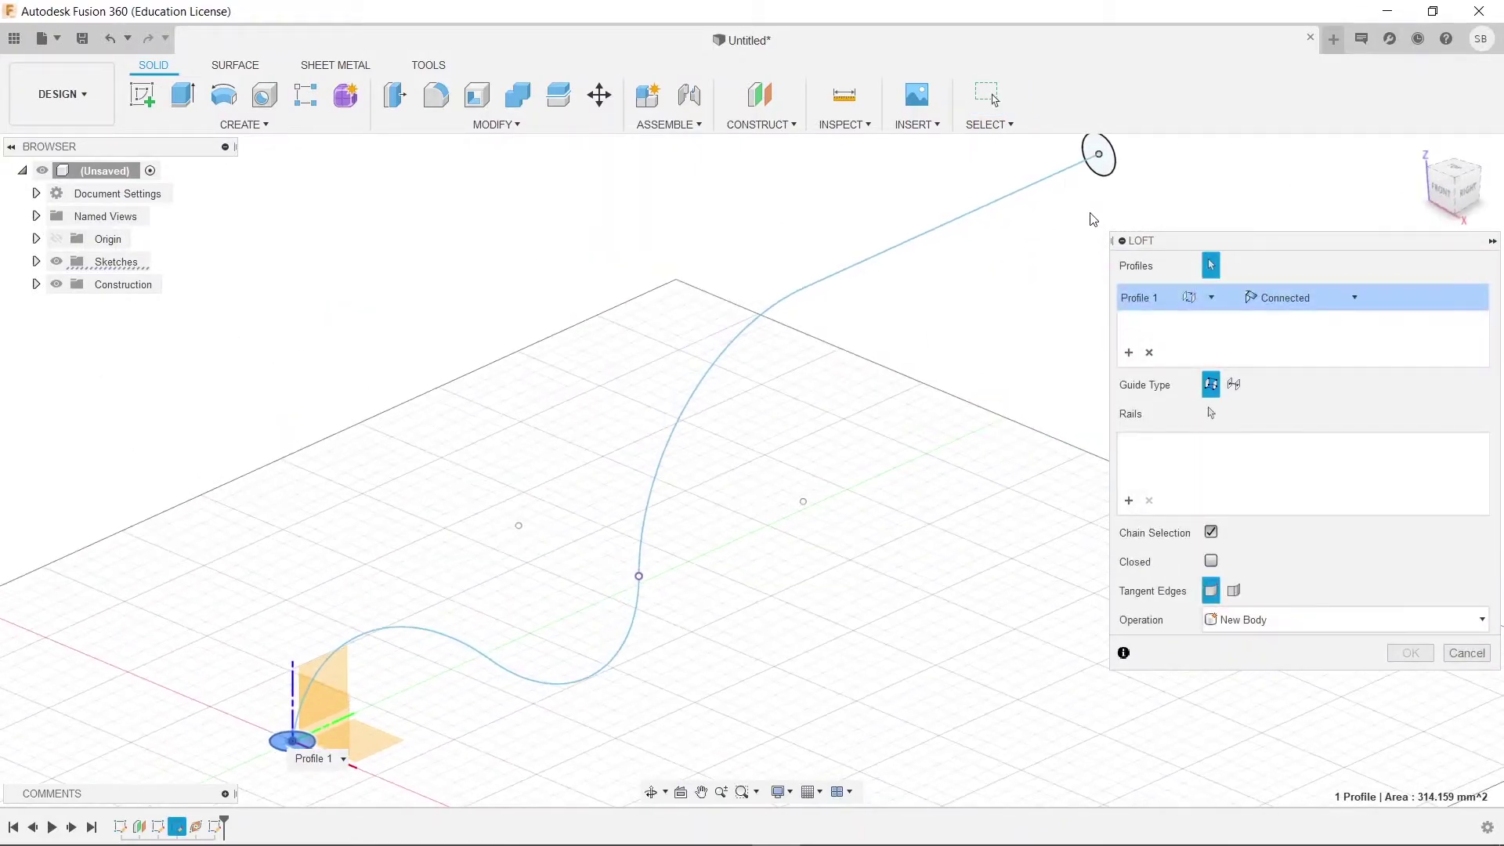
click(1098, 159)
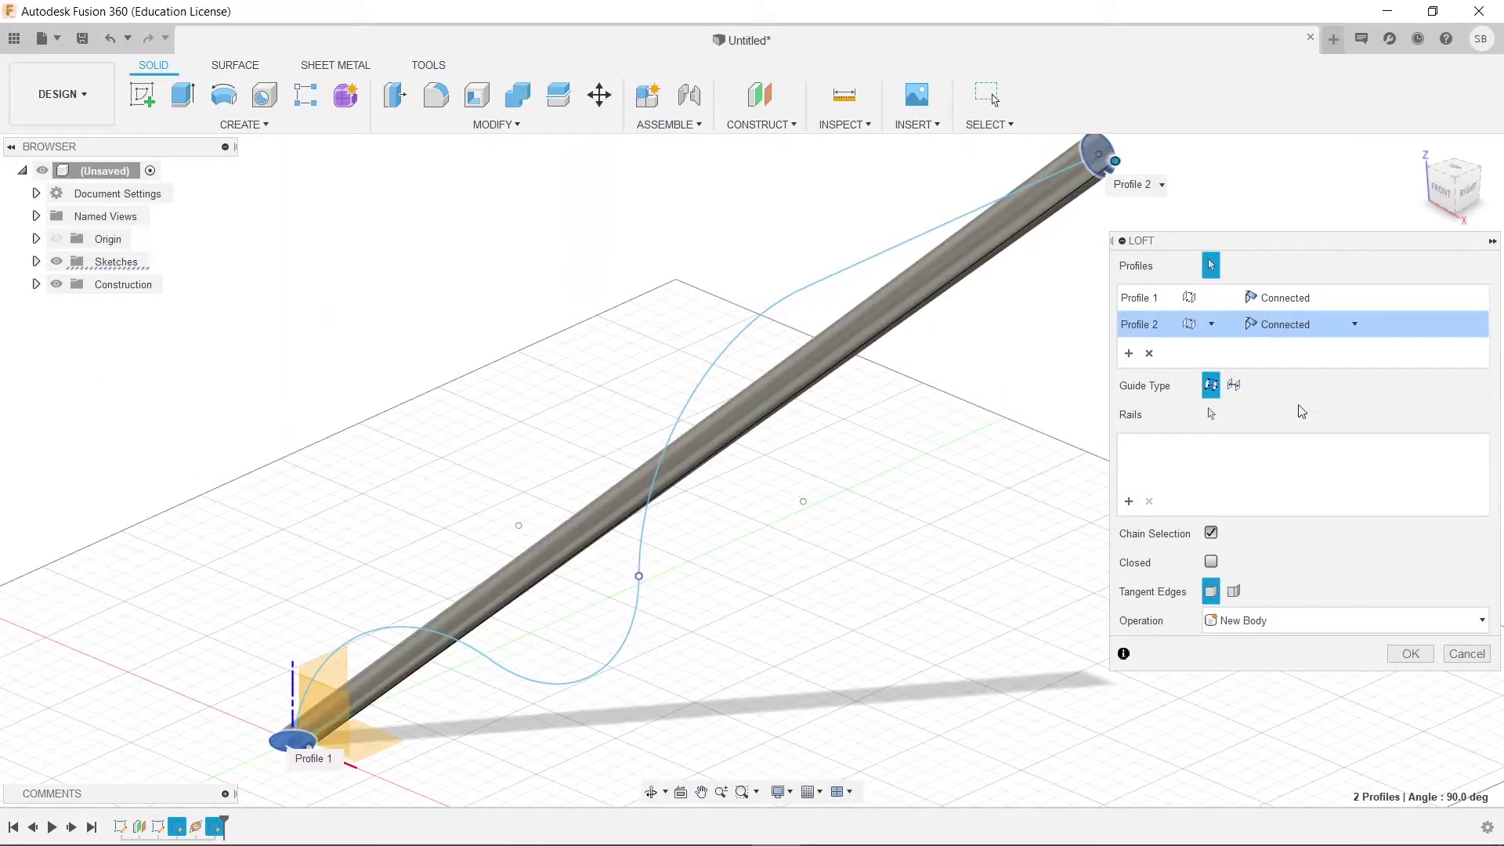
click(1232, 388)
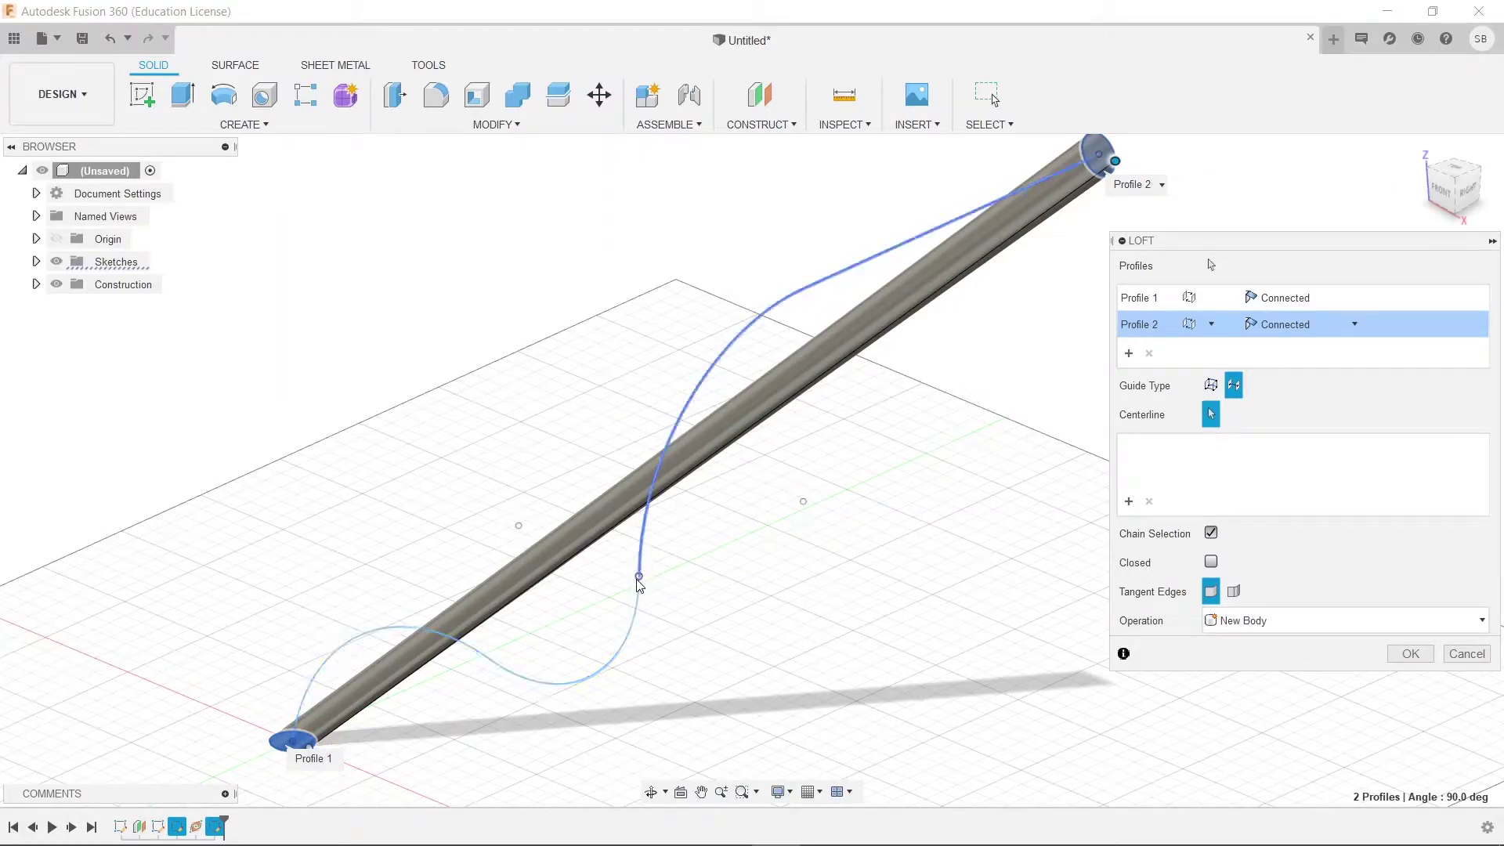
click(635, 620)
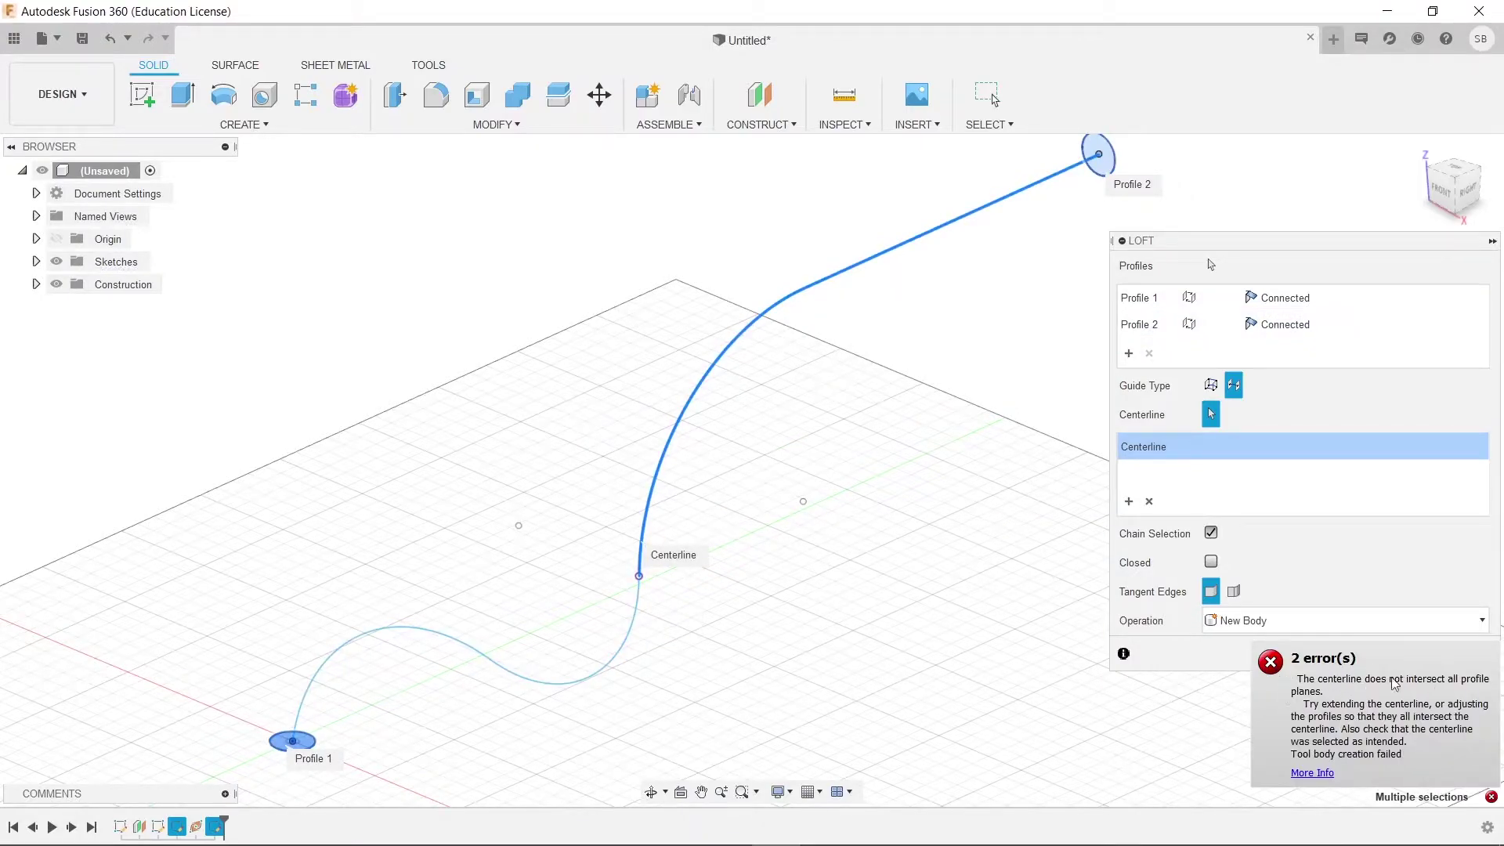
click(1337, 725)
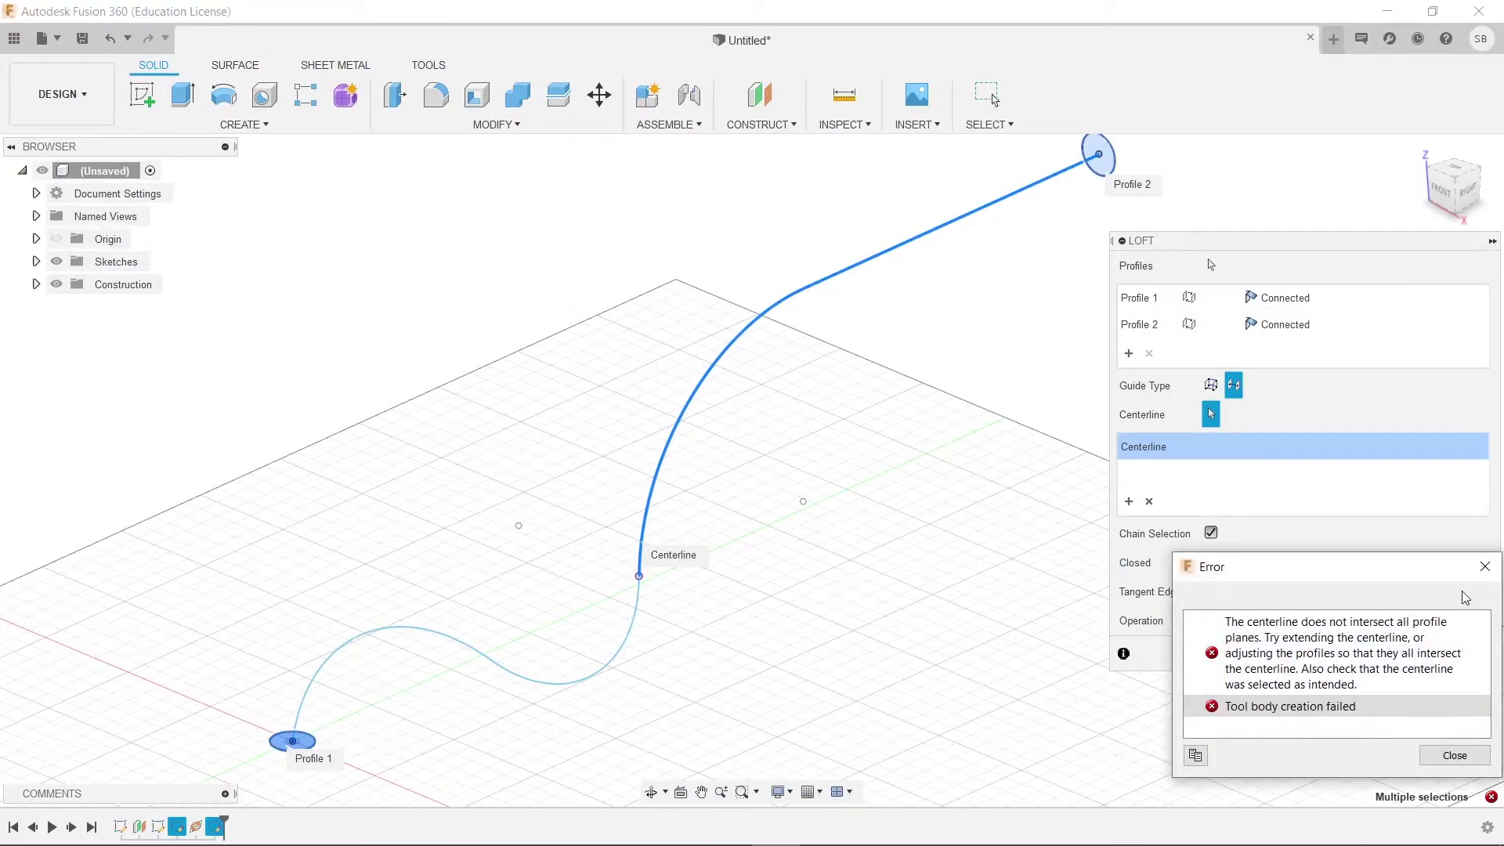
click(1480, 577)
key(Escape)
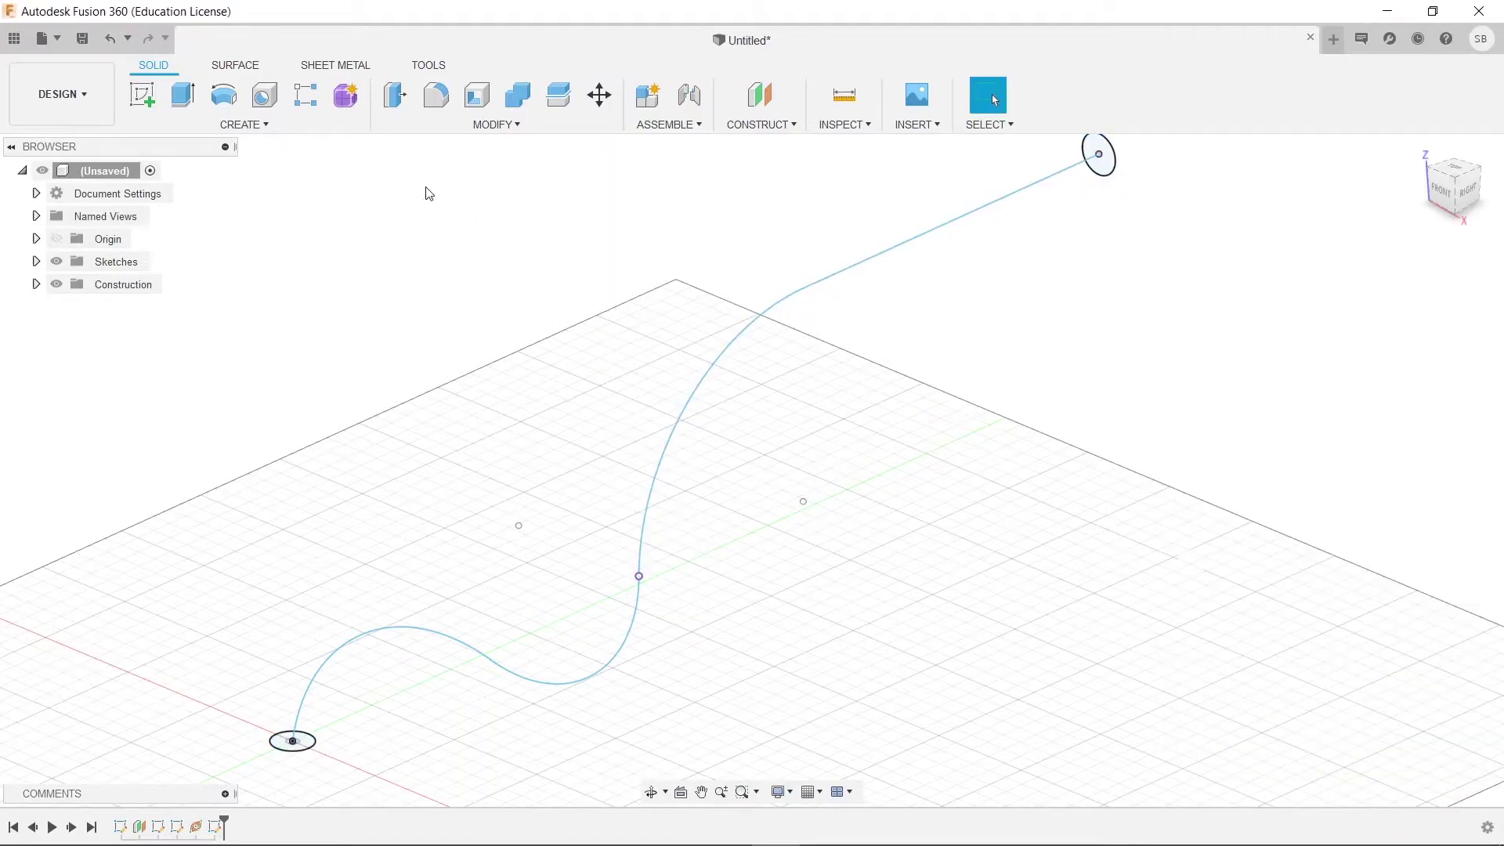
Step: Create a plane along the lower curve at its junction with the upper curve
click(761, 124)
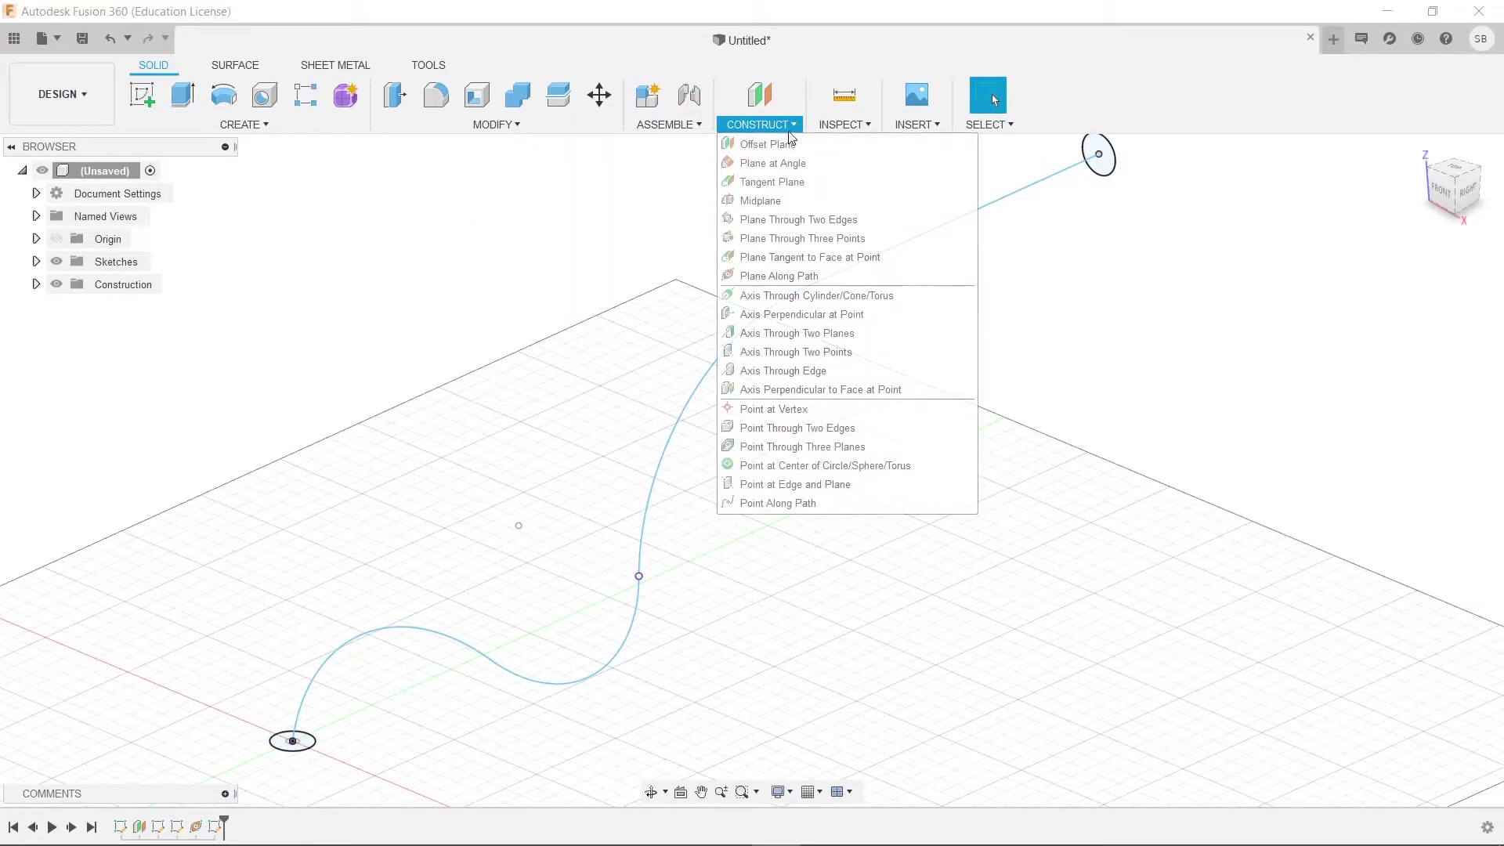
click(795, 280)
click(631, 631)
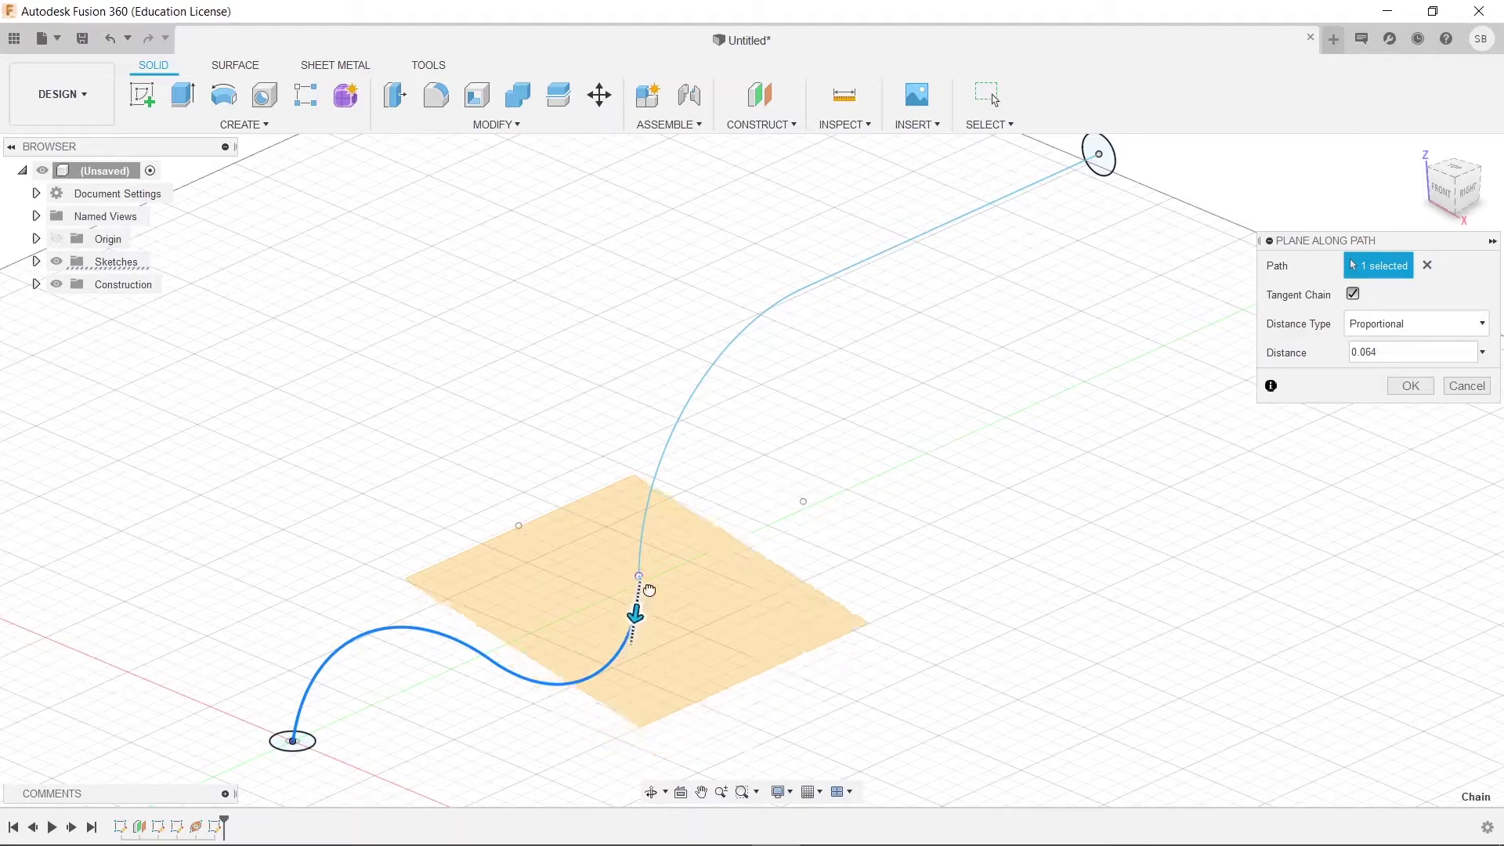
drag(659, 538, 665, 521)
click(1411, 385)
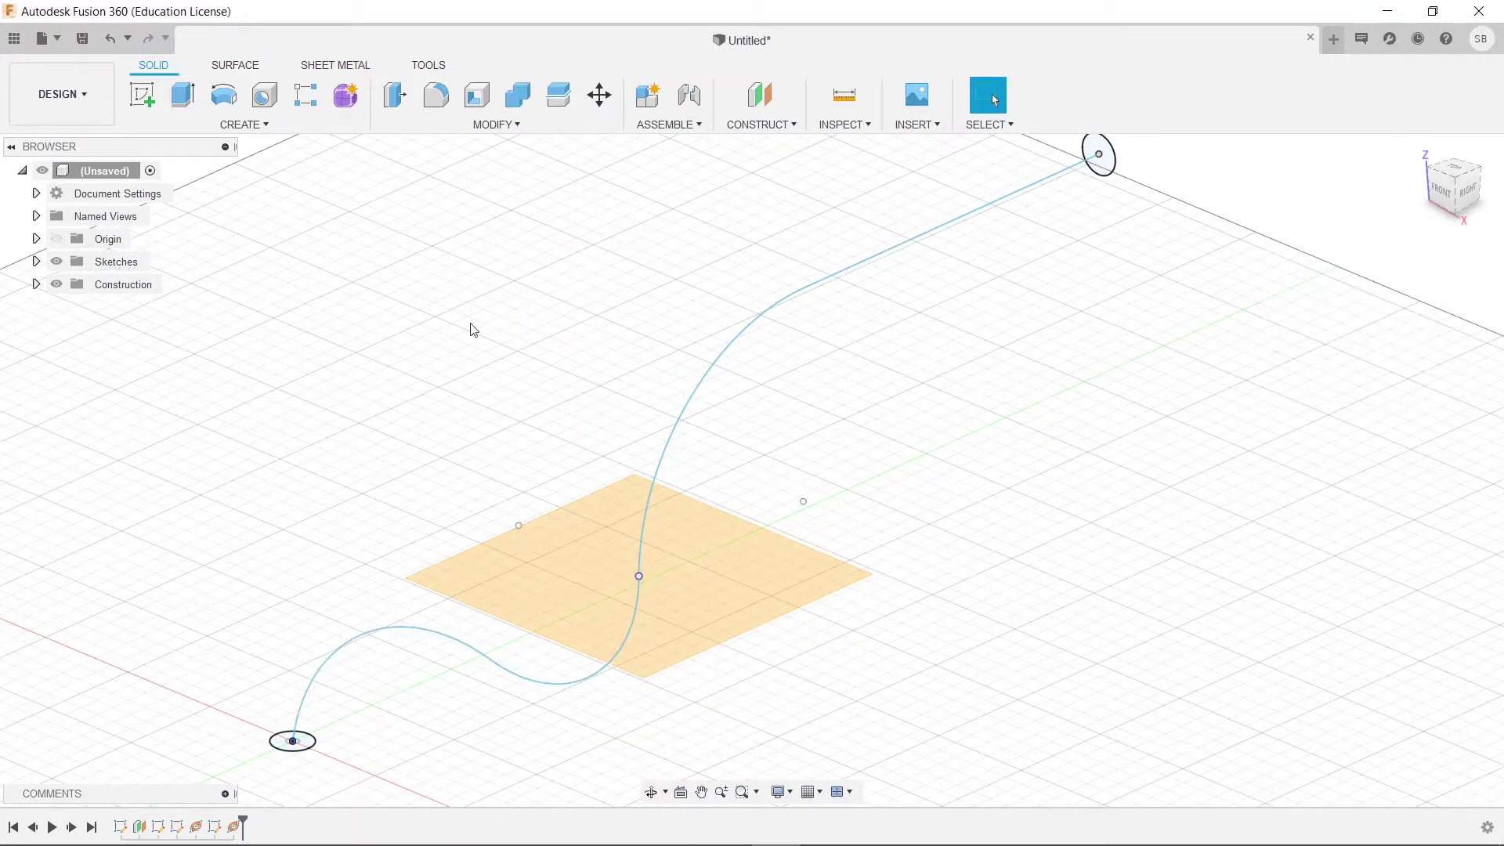
Step: Sketch a 20 mm circle centred on the path point on the junction plane
click(142, 95)
click(703, 586)
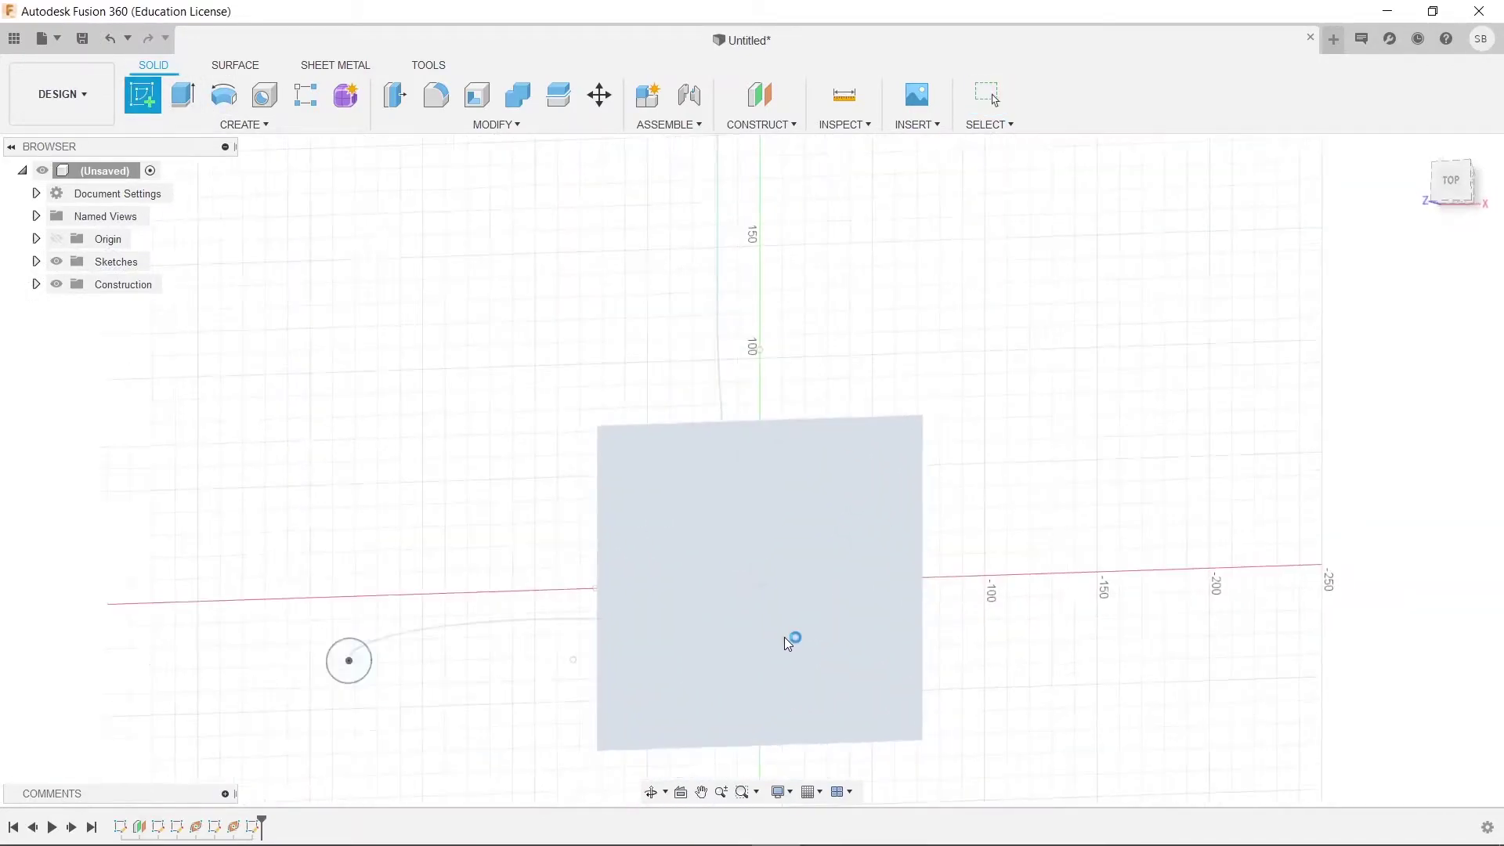
click(223, 95)
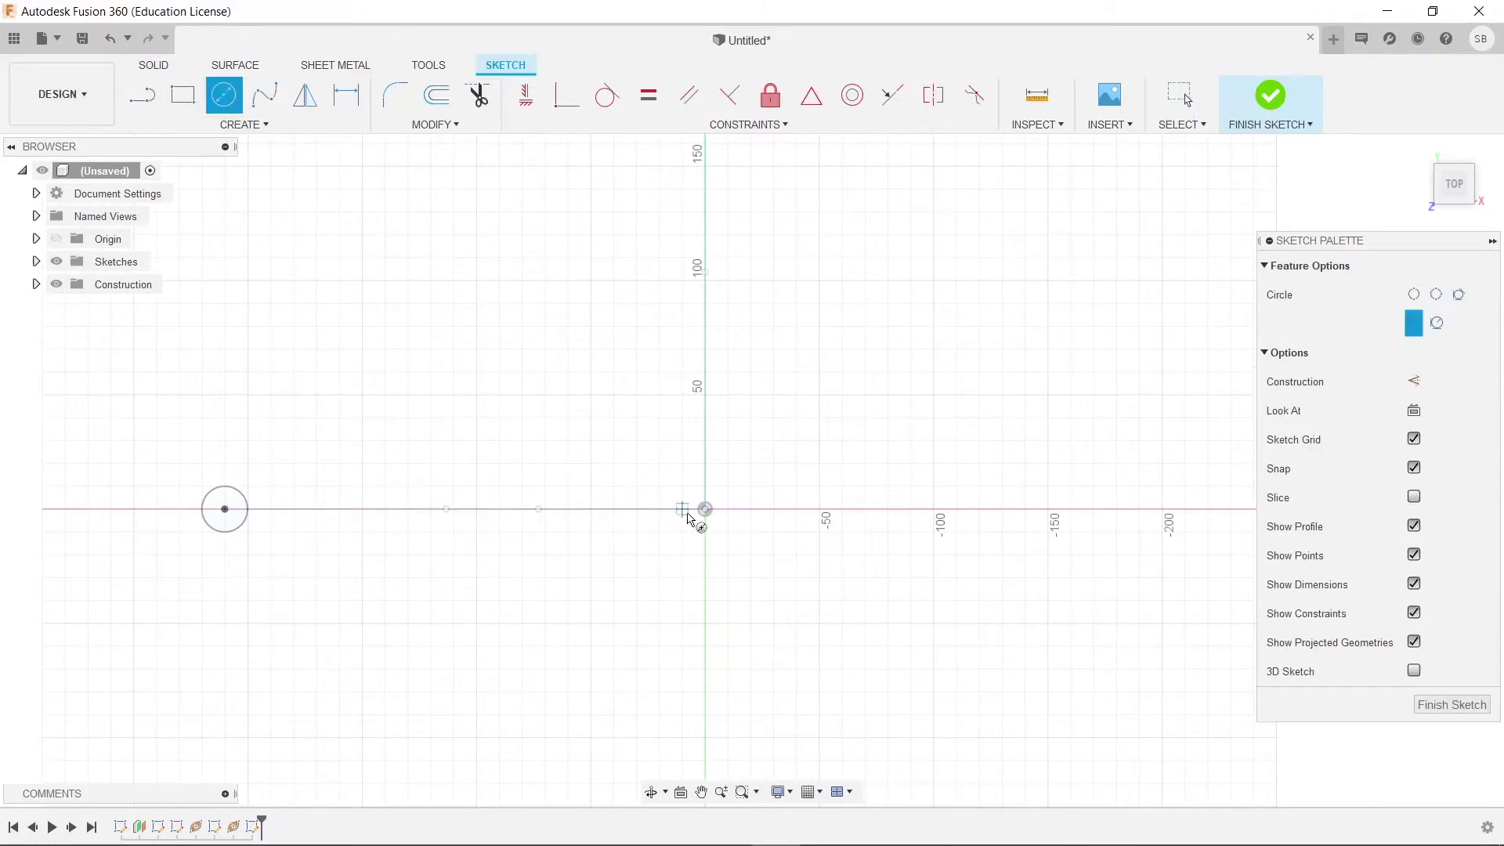
click(705, 506)
key(Return)
key(Escape)
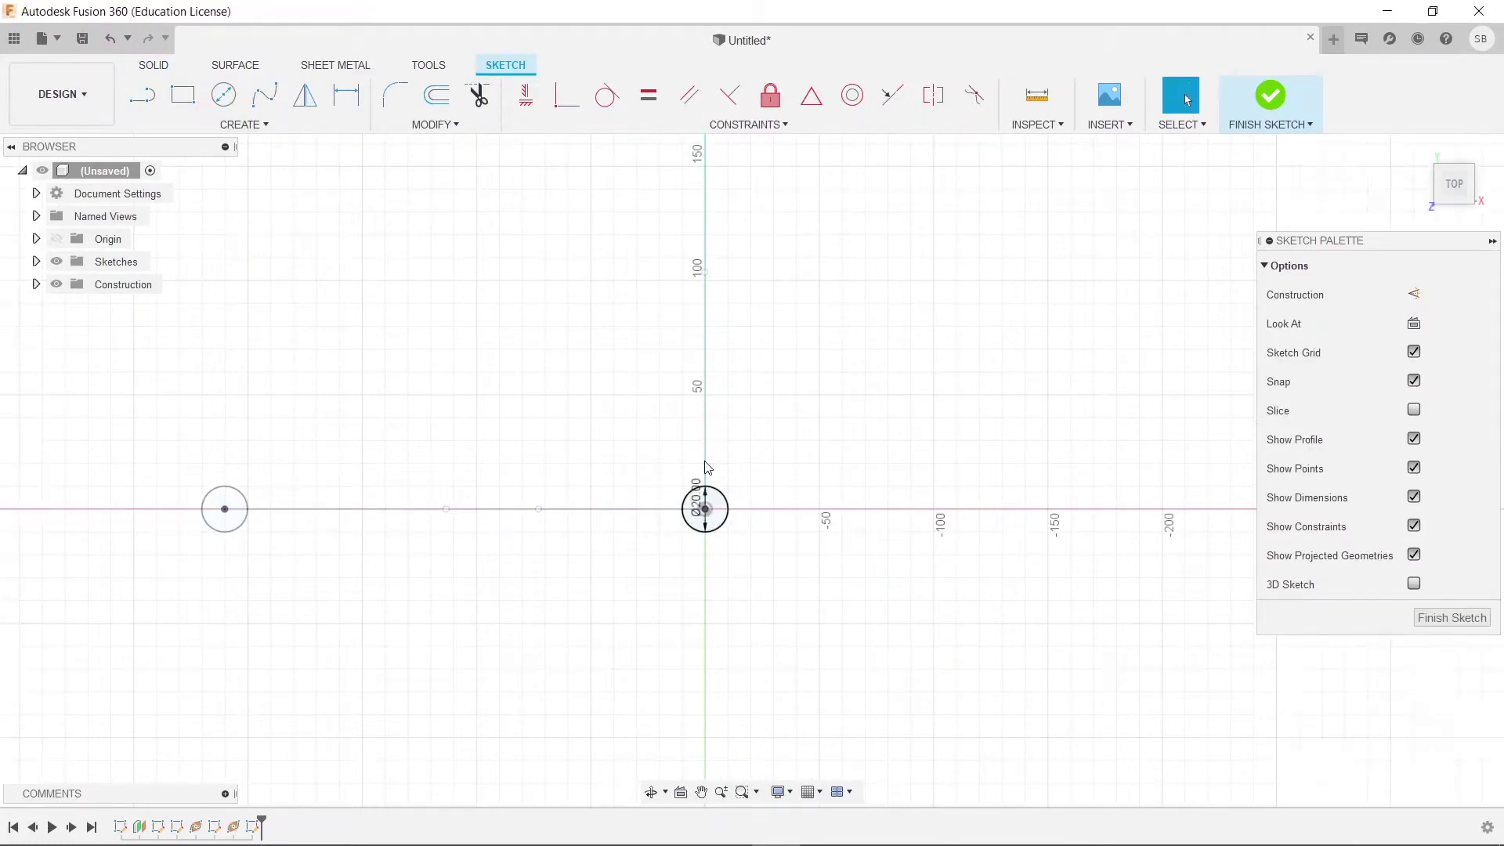
click(1272, 98)
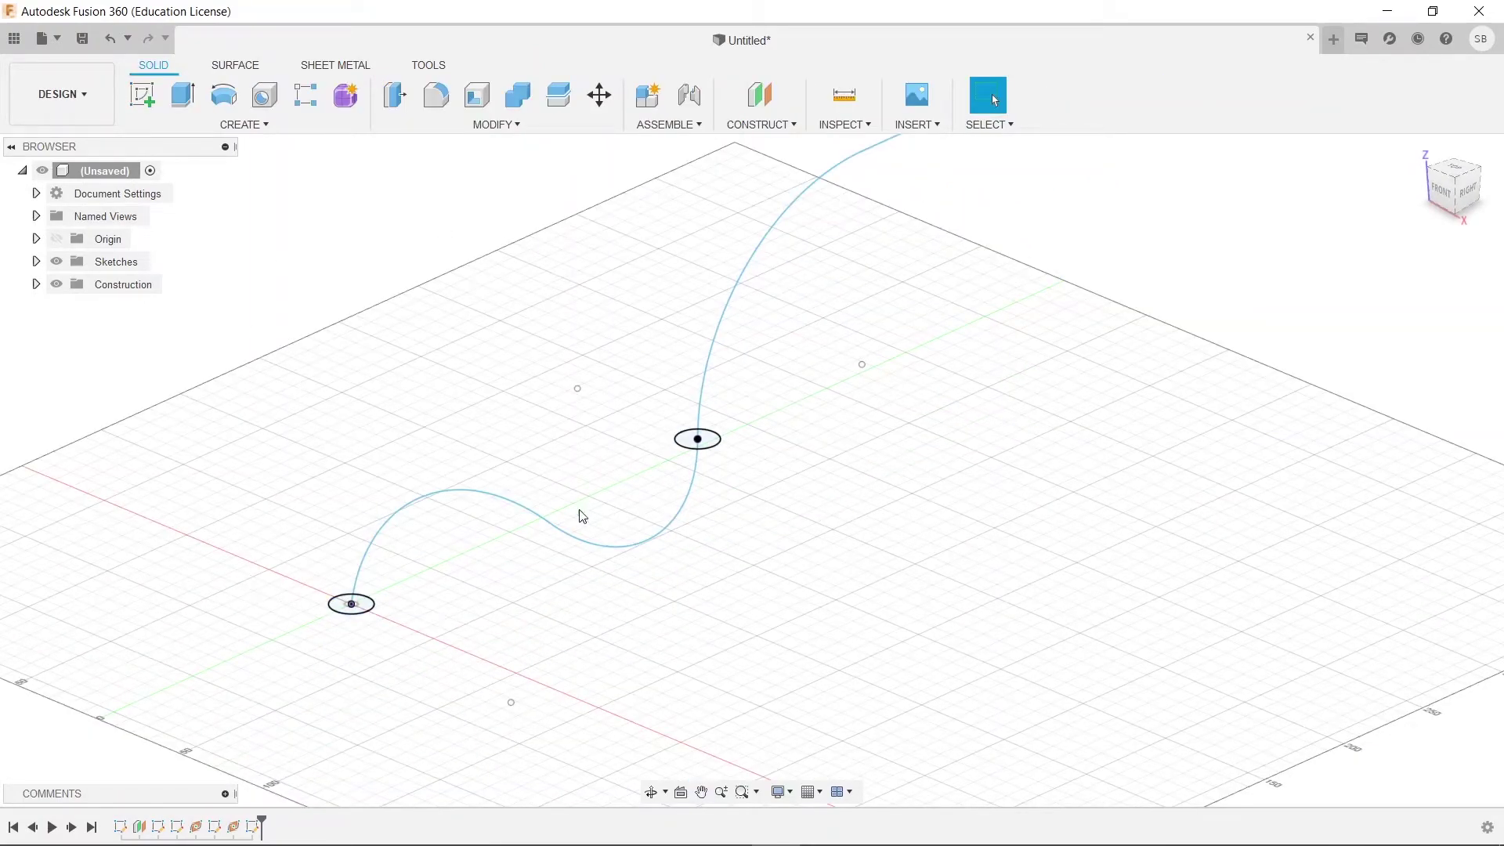
Step: Loft from the base circle to the junction circle along the lower curve centreline
middle_drag(789, 504, 713, 572)
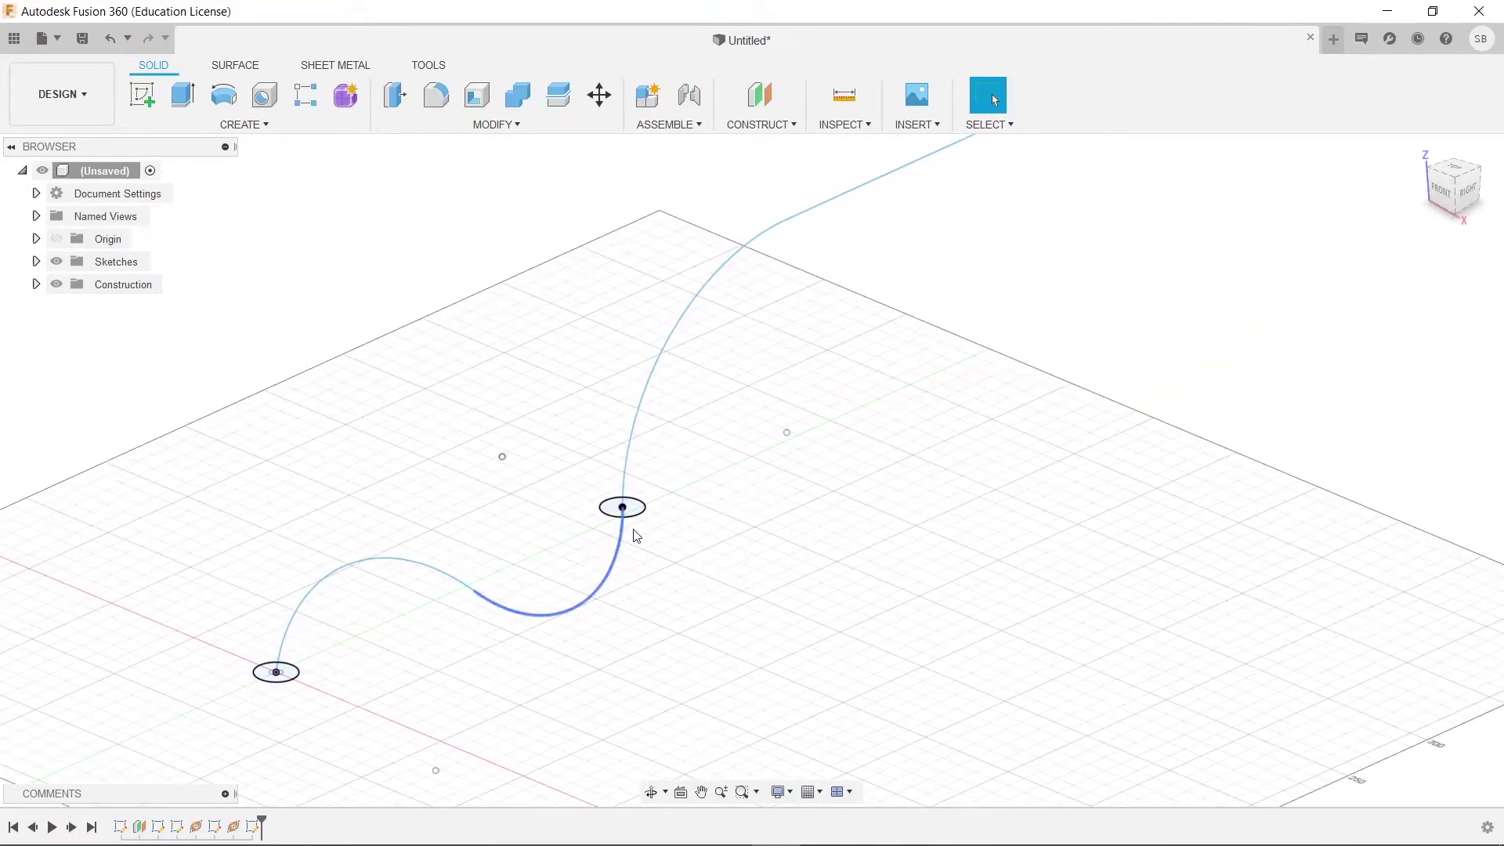
middle_drag(981, 236, 964, 326)
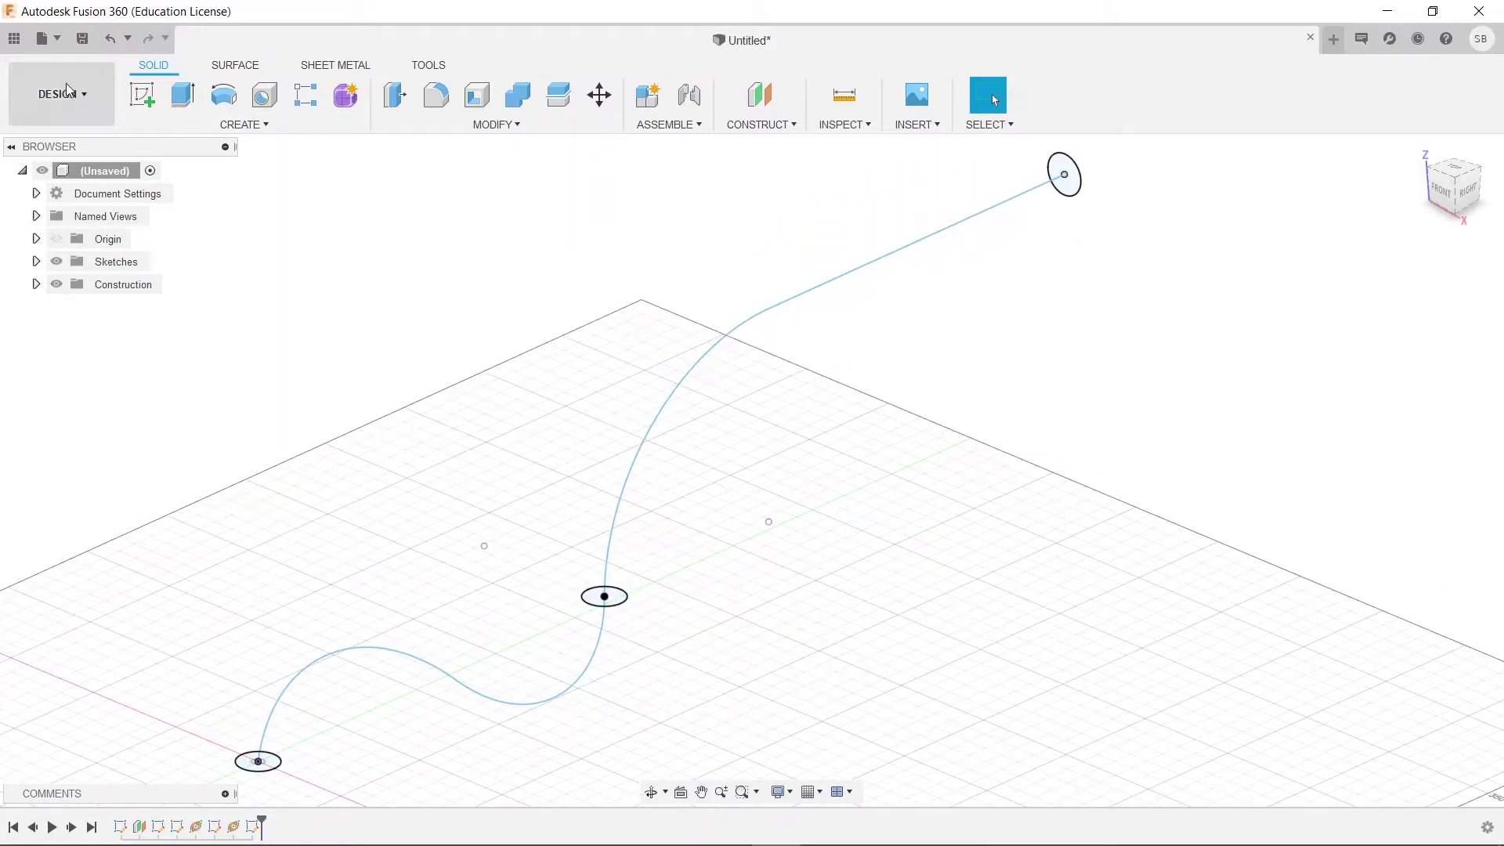
click(292, 124)
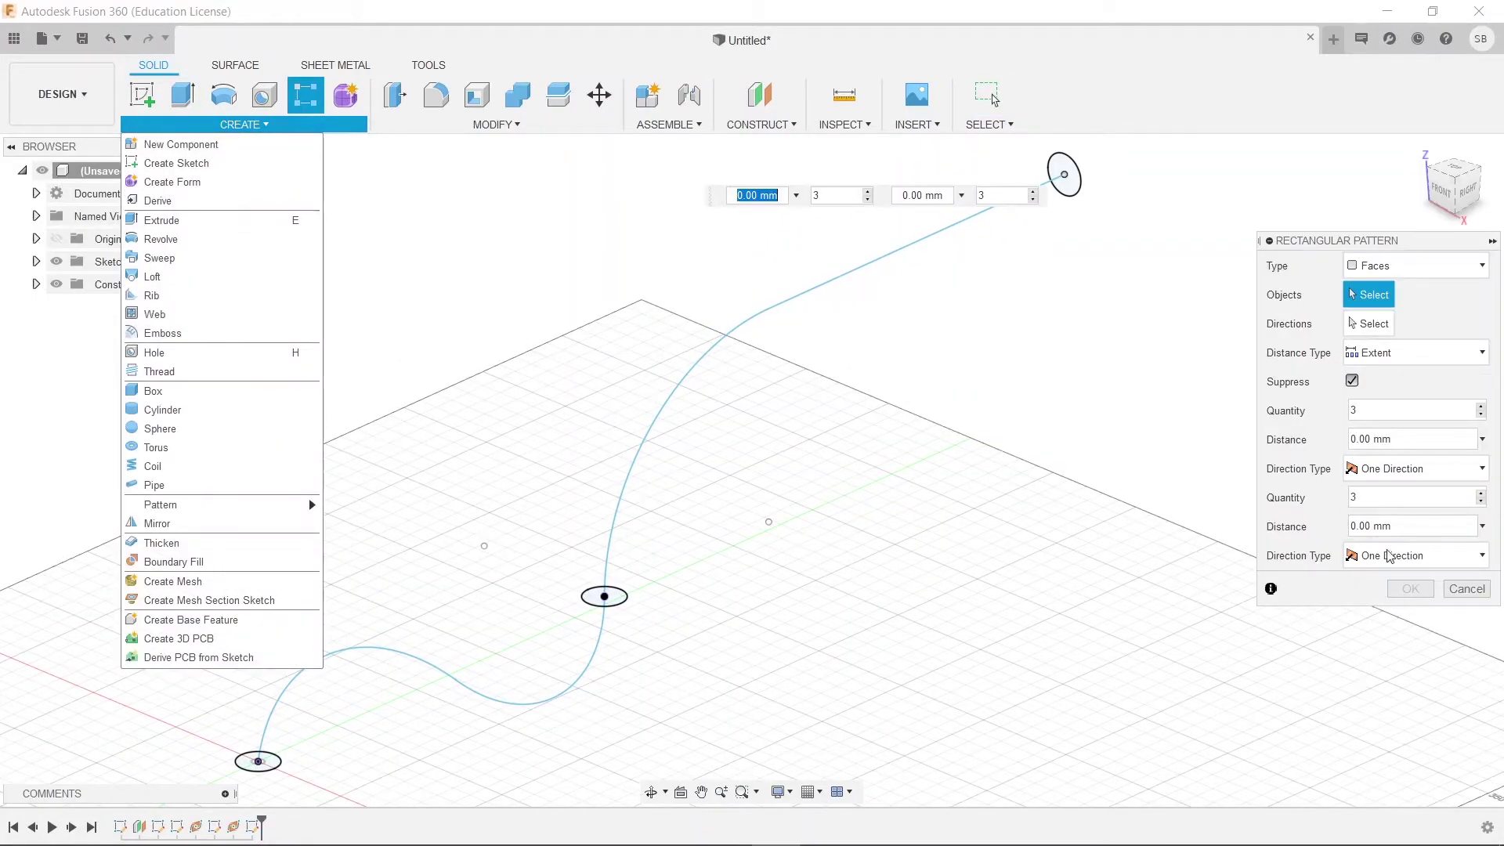
click(1466, 589)
click(244, 124)
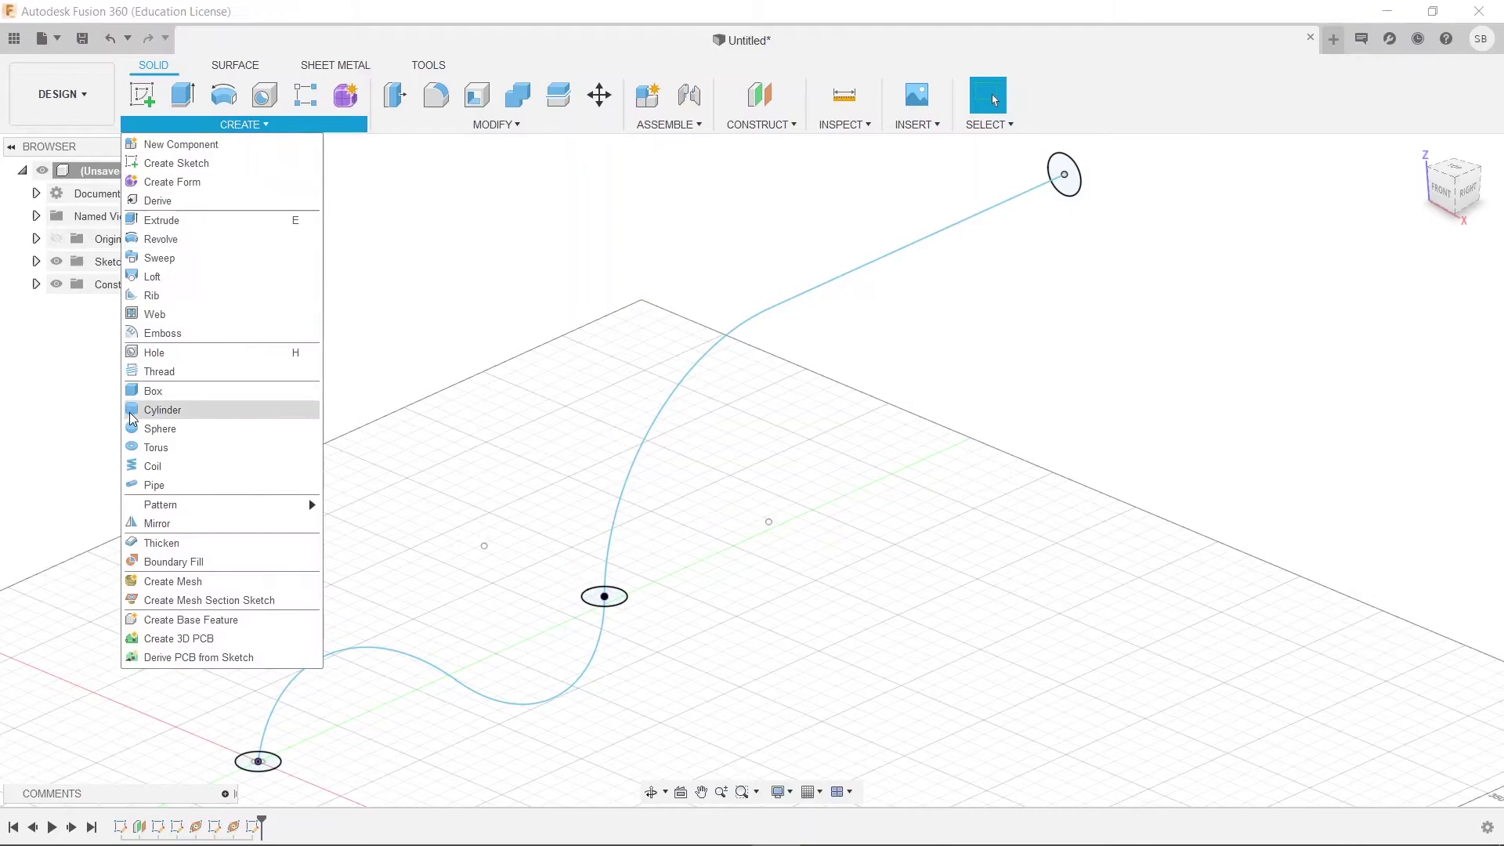
click(152, 277)
middle_drag(345, 552, 402, 377)
click(313, 586)
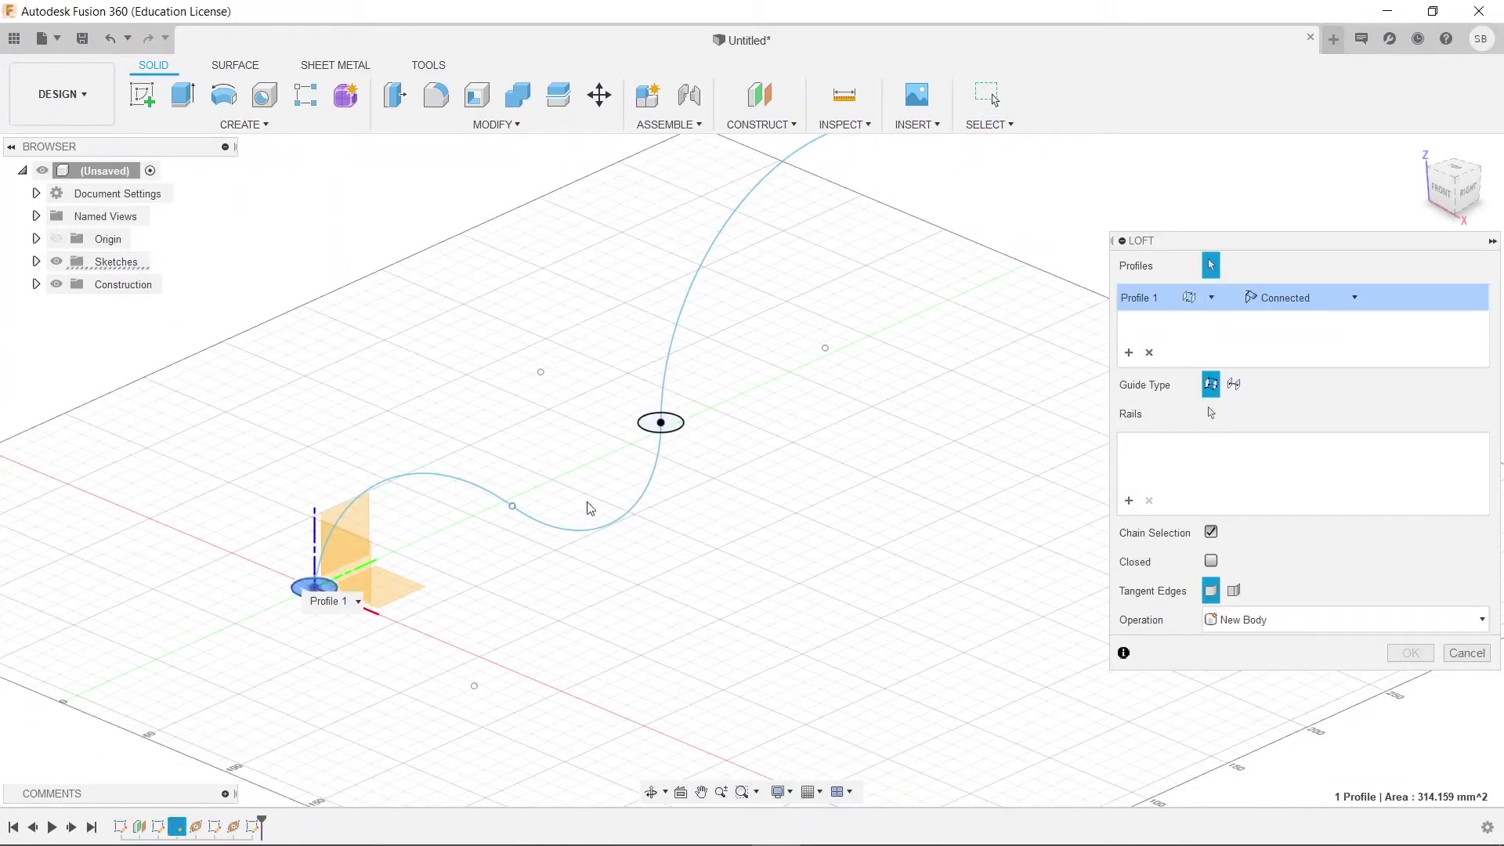
click(679, 427)
click(1235, 385)
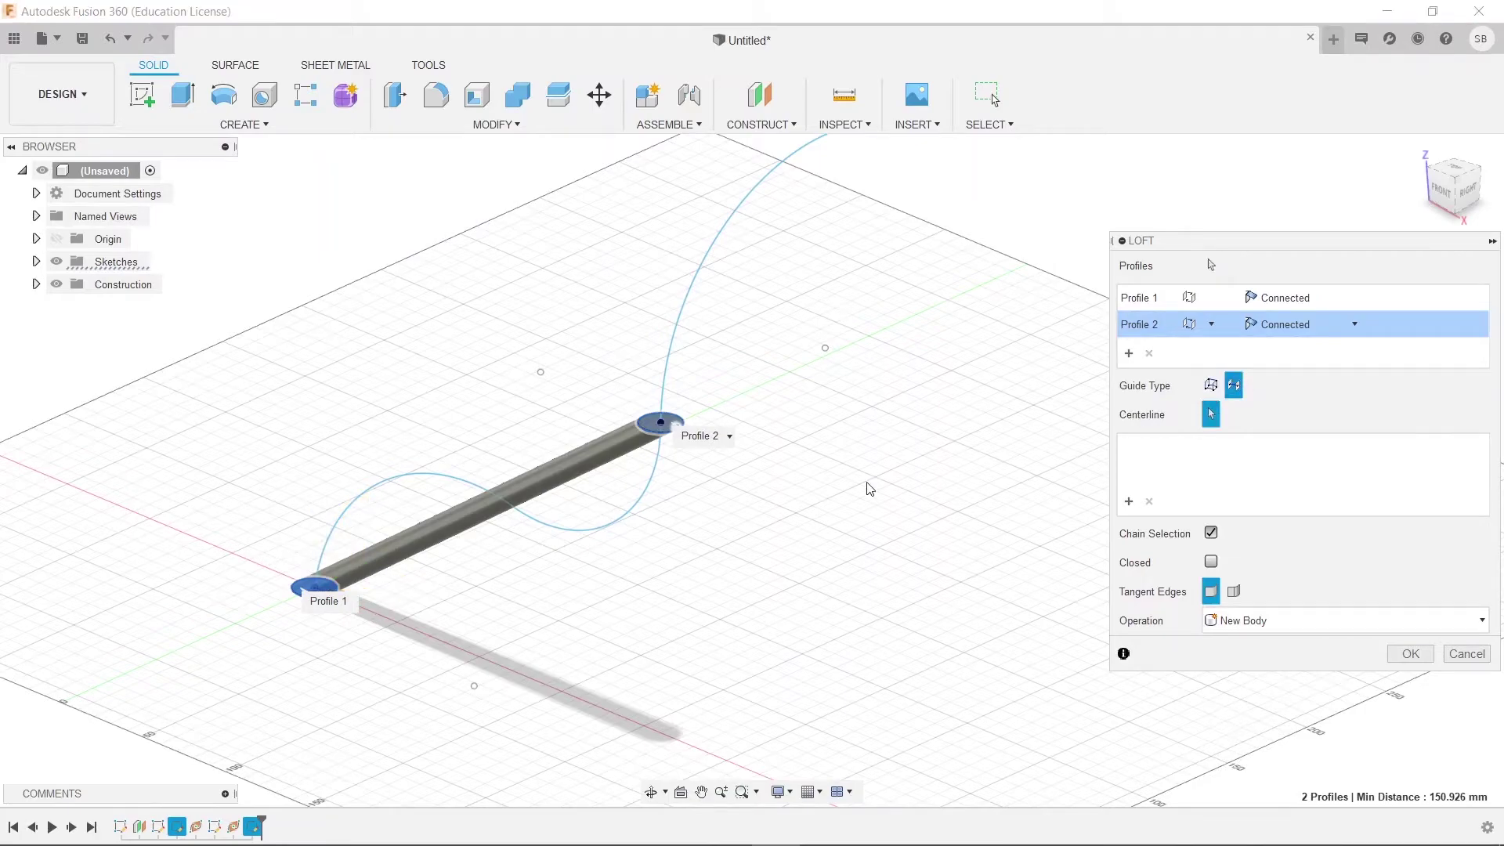
click(608, 523)
click(1410, 653)
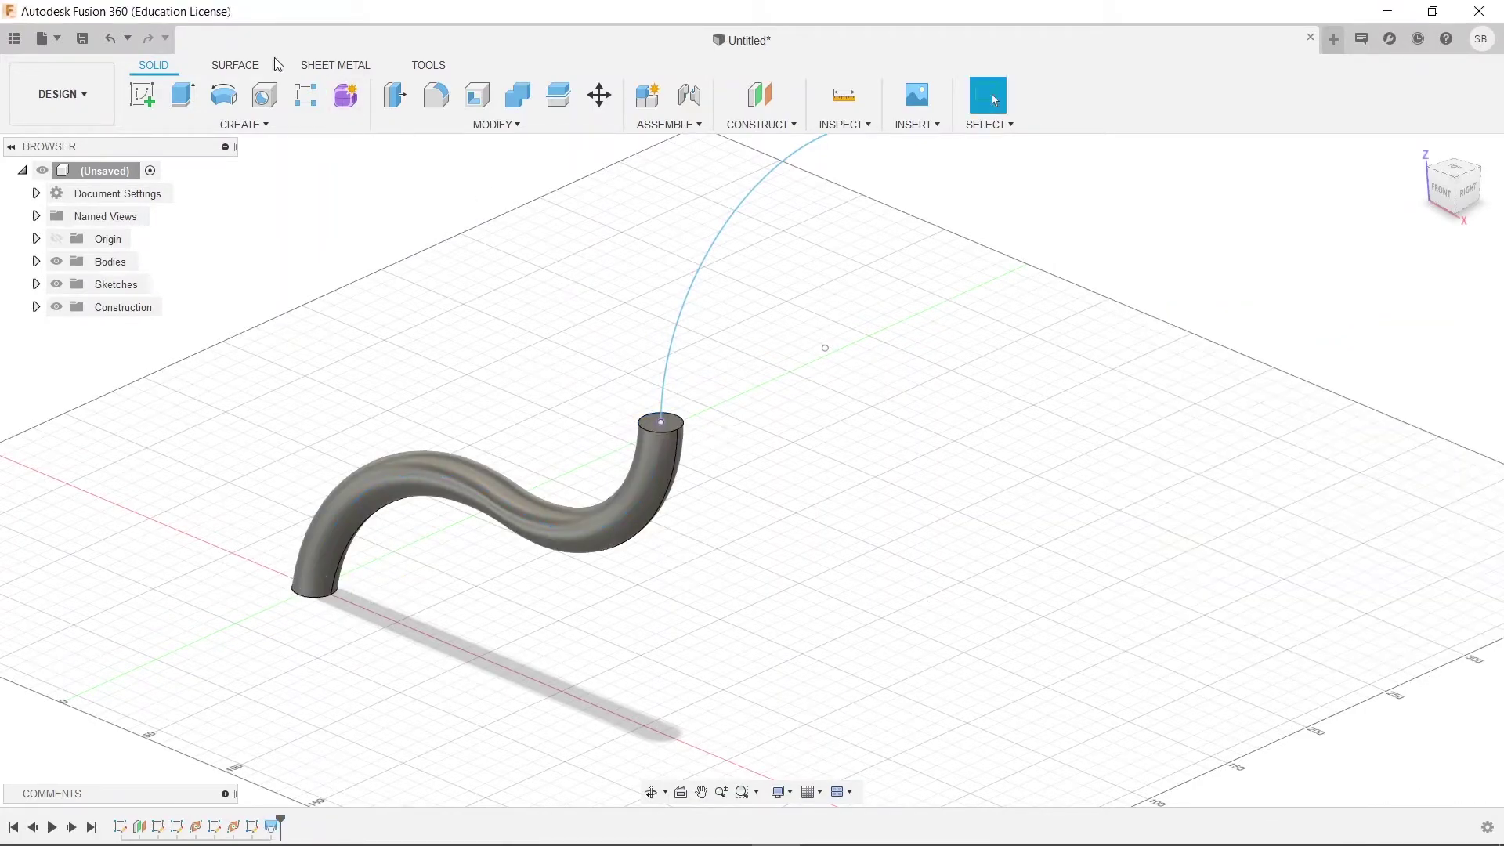
Step: Loft from the tube's top face to the far circle along the upper curve, joined
click(244, 125)
click(202, 278)
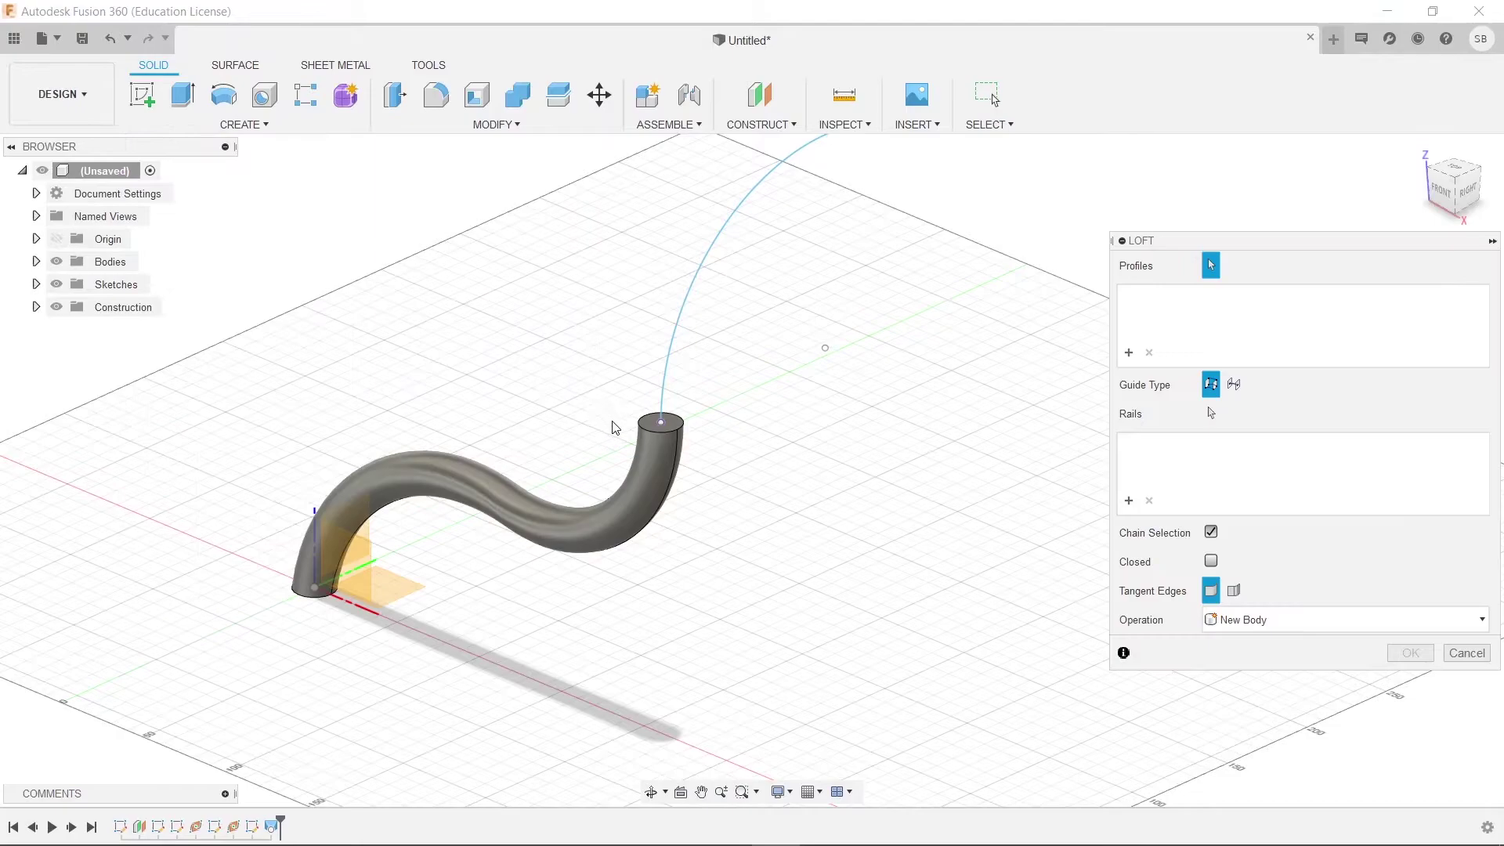
click(651, 424)
scroll(841, 325, up, 5)
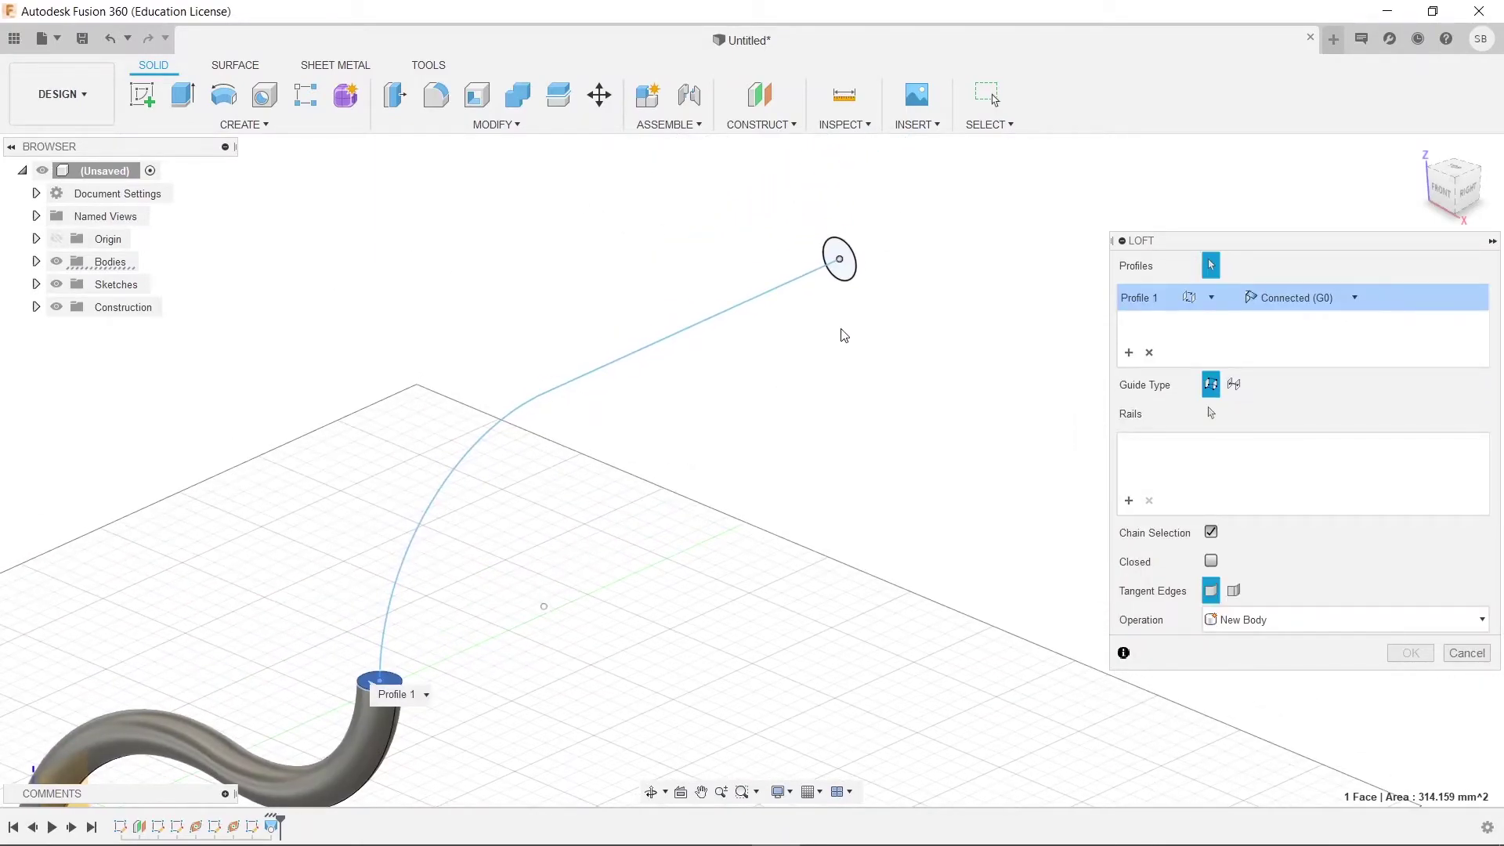
click(852, 282)
click(1234, 384)
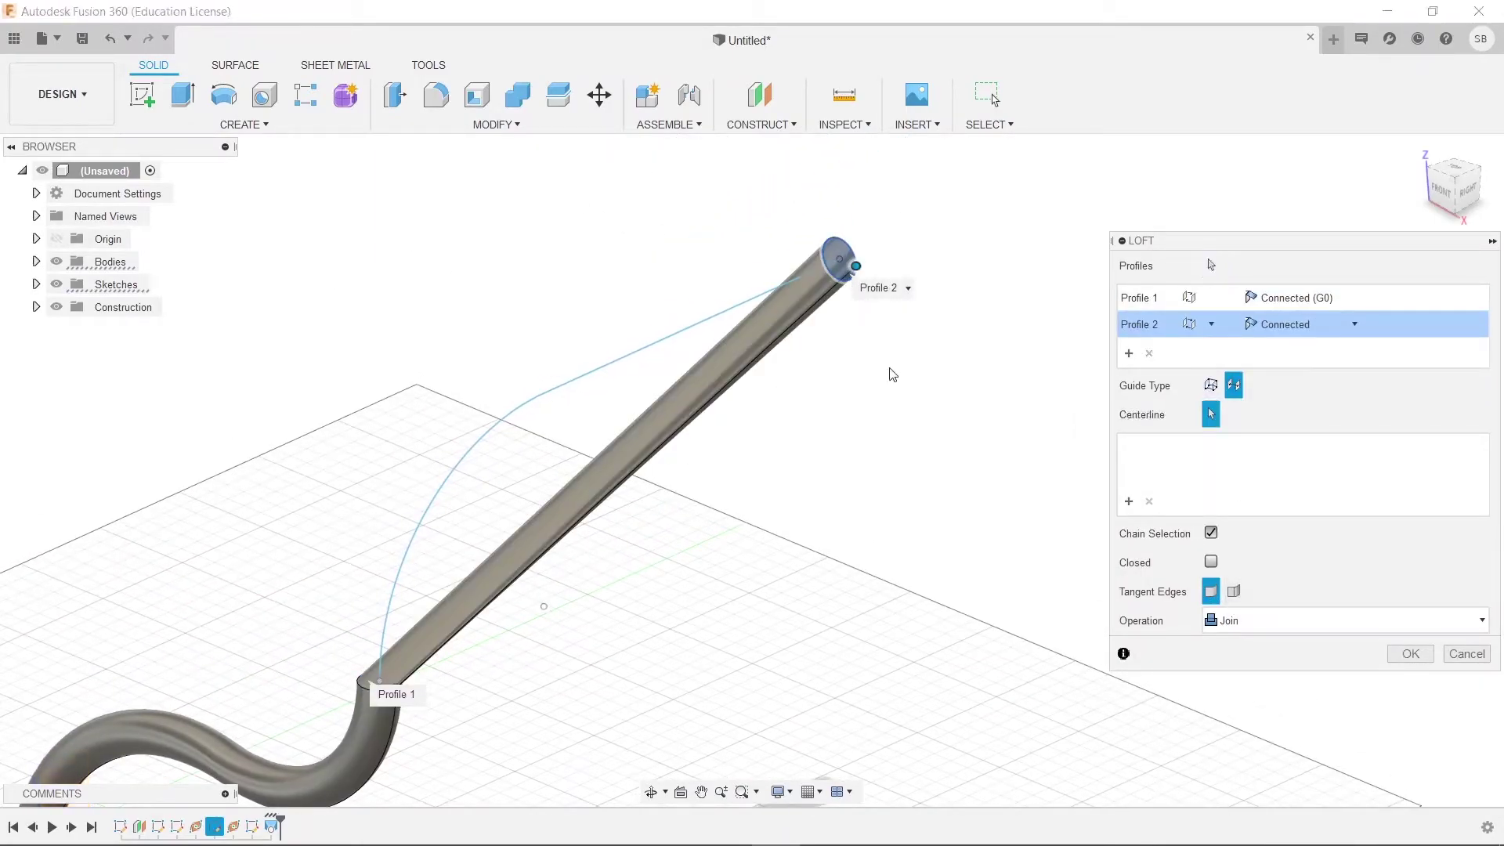
click(648, 348)
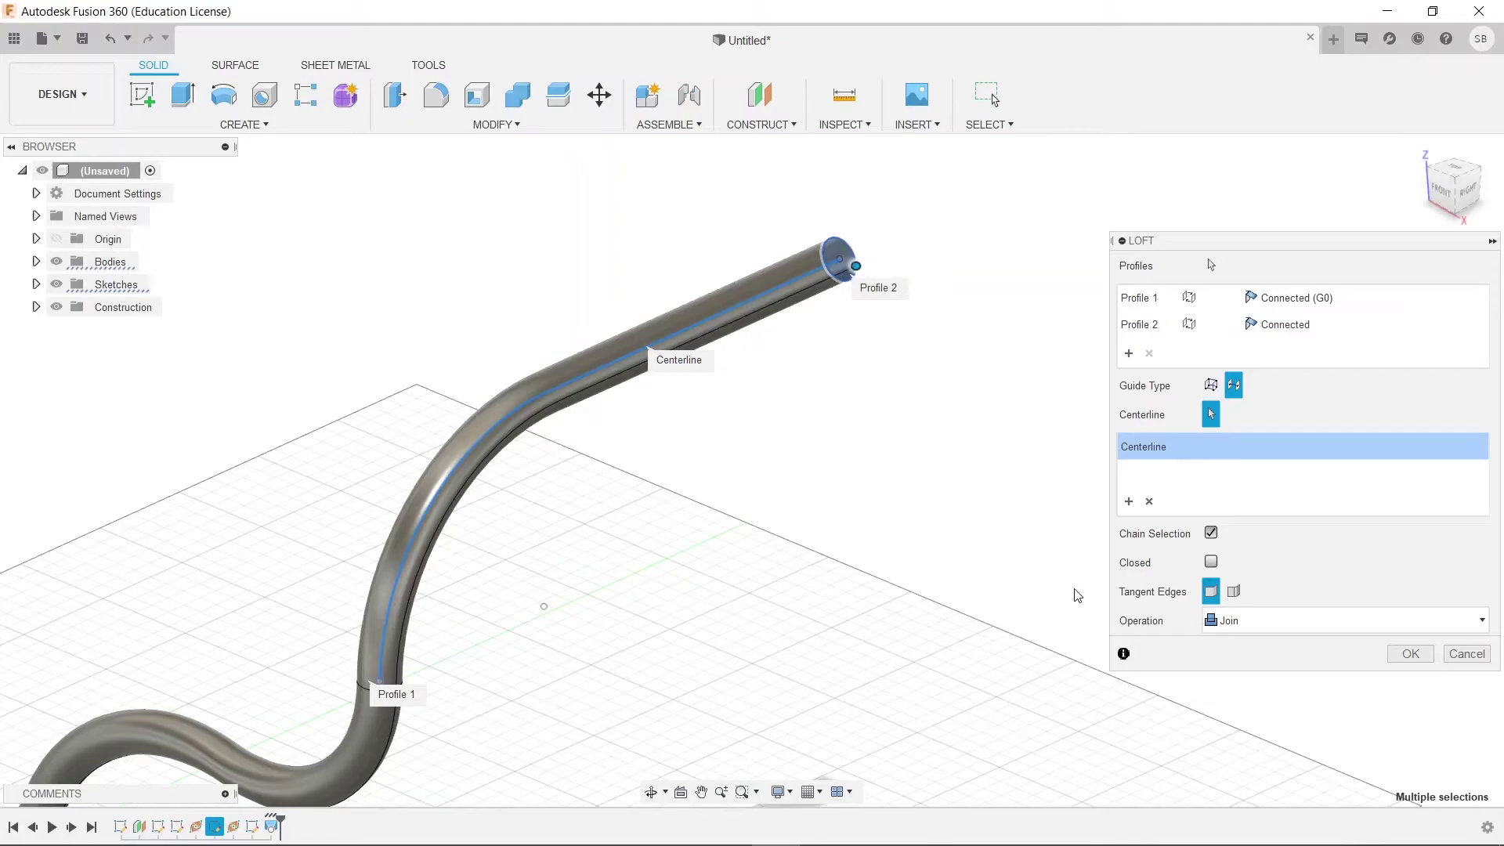
click(1410, 653)
shift+middle_drag(1120, 626, 877, 552)
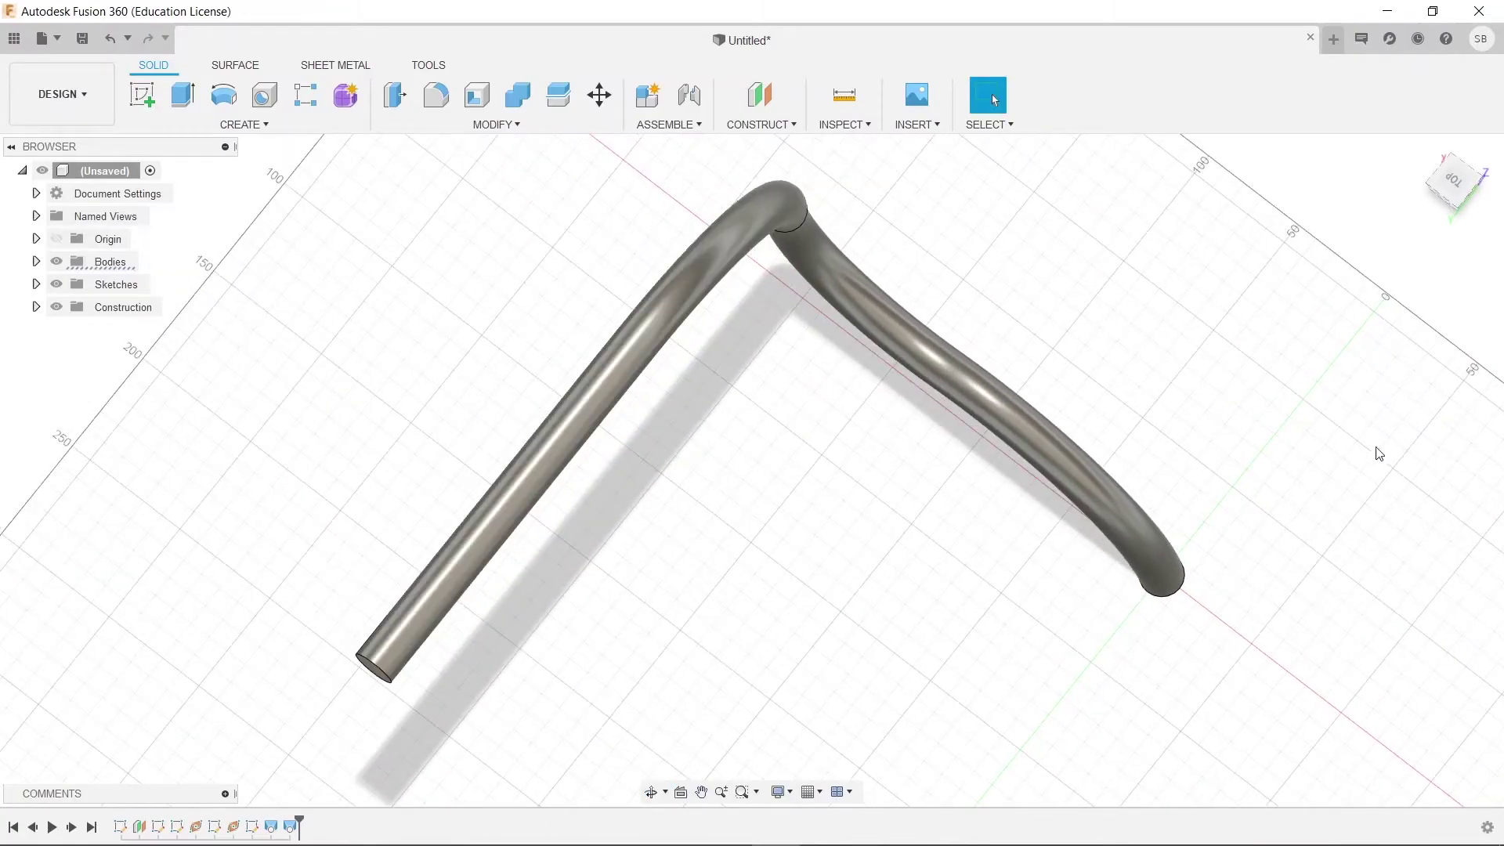
shift+middle_drag(1376, 496, 1185, 510)
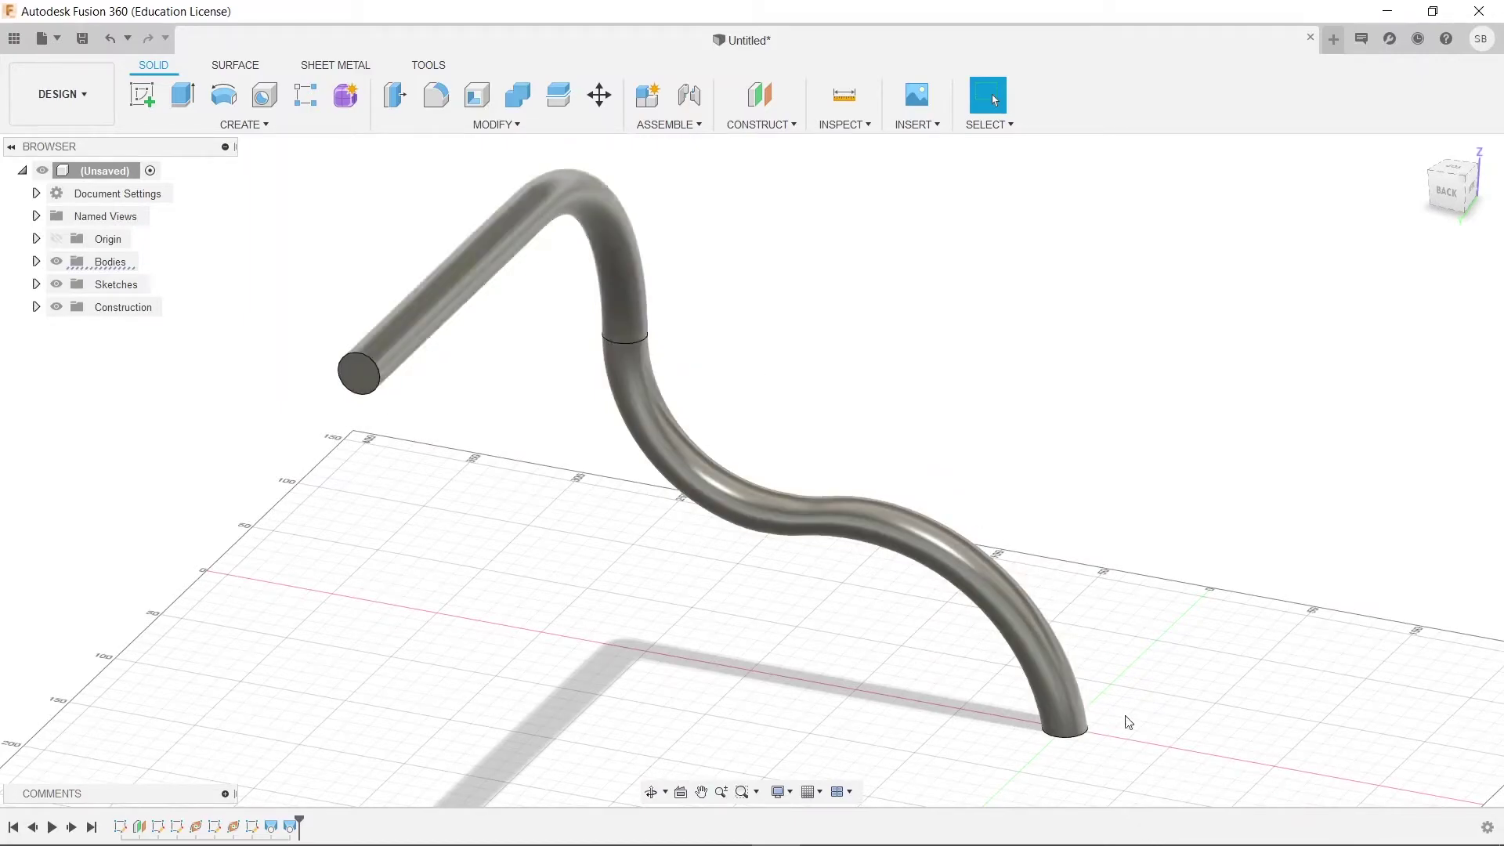
mouse_move(736, 460)
shift+middle_down()
mouse_move(591, 507)
mouse_move(637, 505)
shift+middle_up()
mouse_move(916, 492)
shift+middle_down()
mouse_move(913, 430)
mouse_move(934, 435)
shift+middle_up()
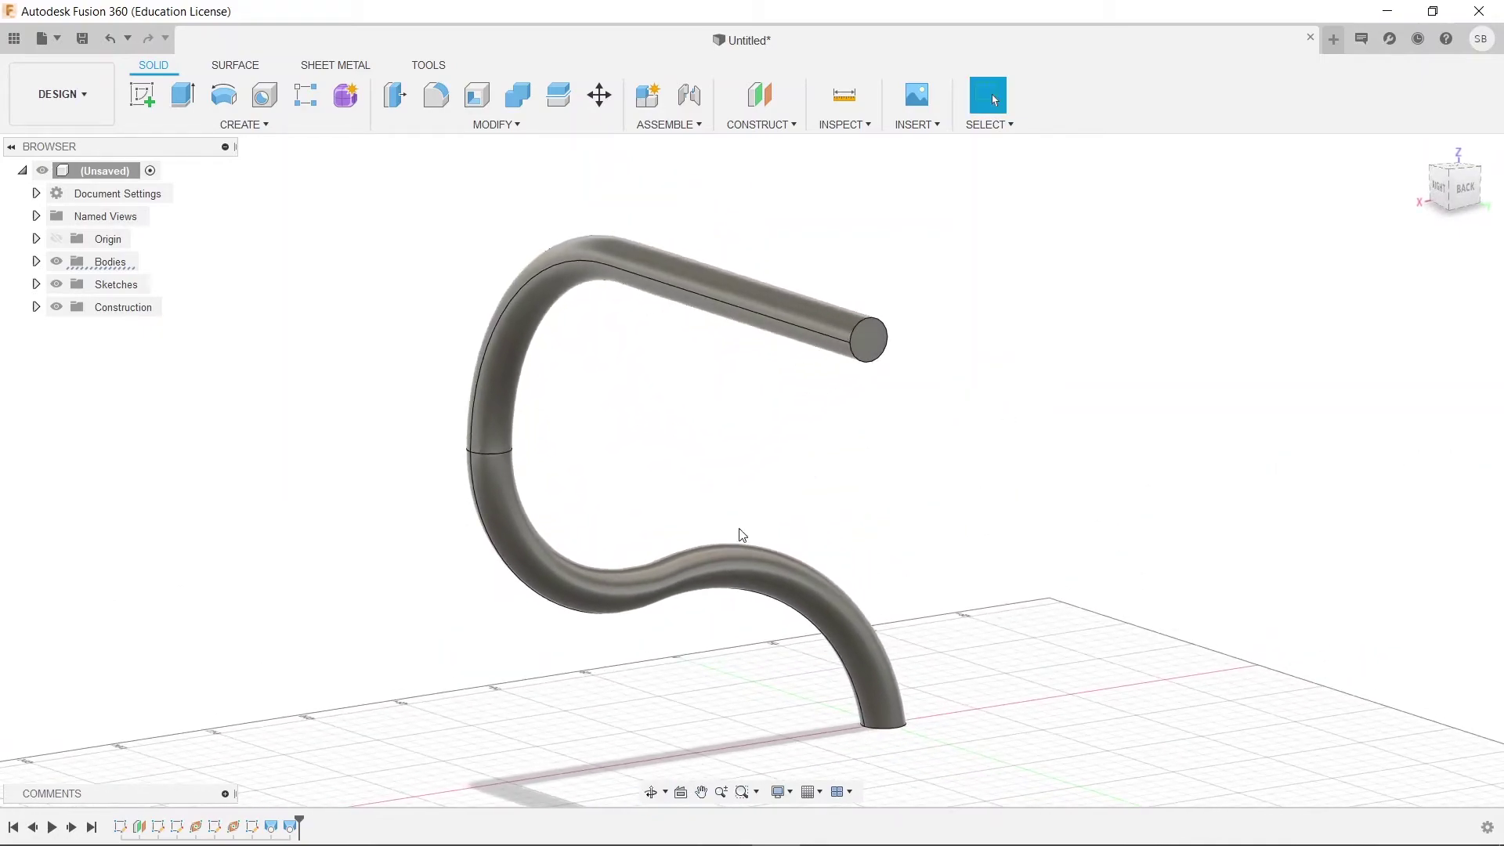
shift+middle_drag(724, 509, 1071, 519)
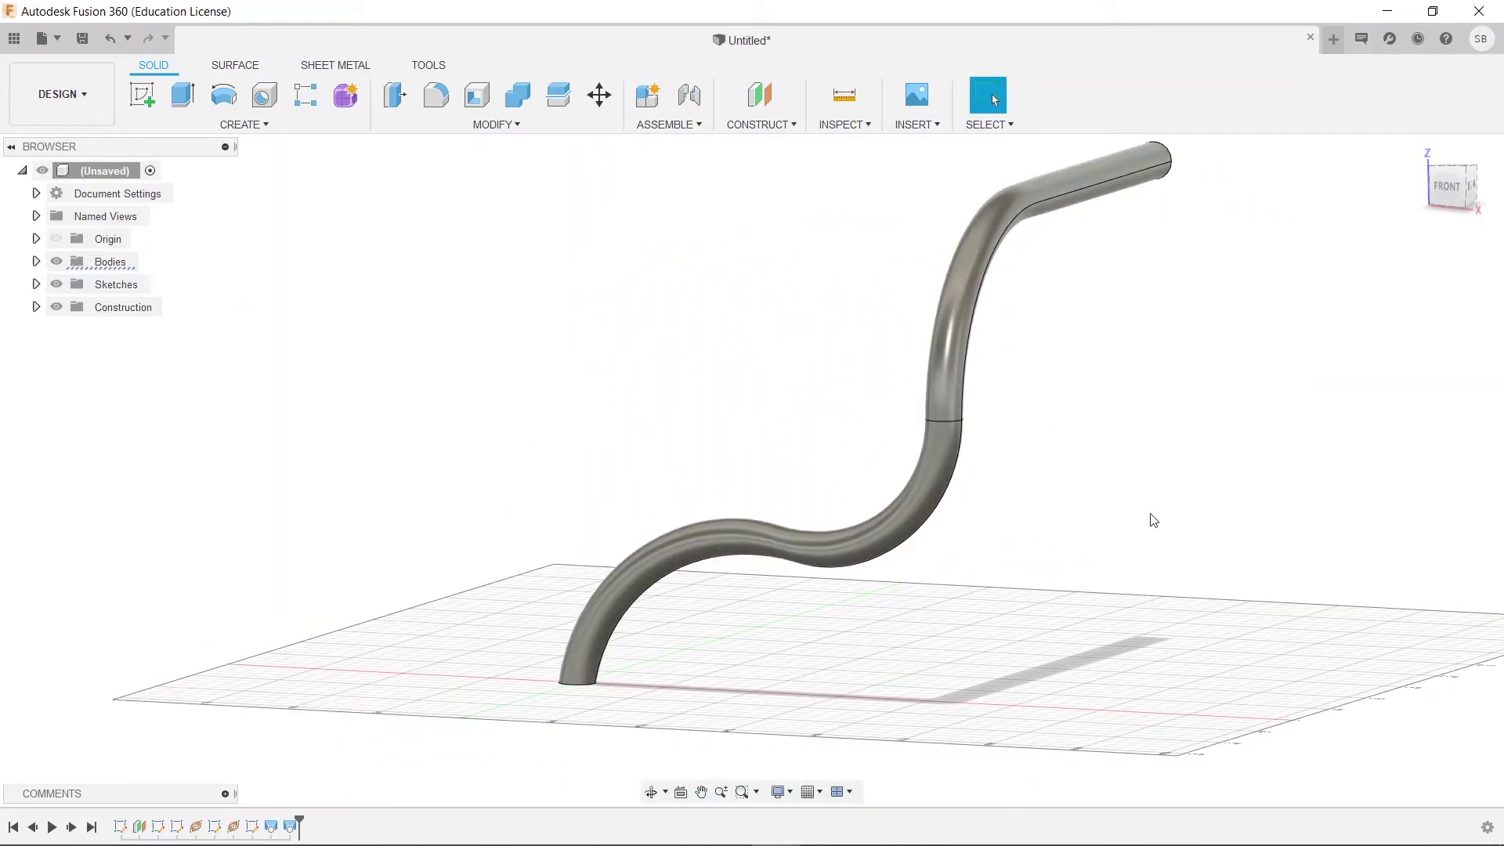
shift+middle_drag(1158, 520, 885, 447)
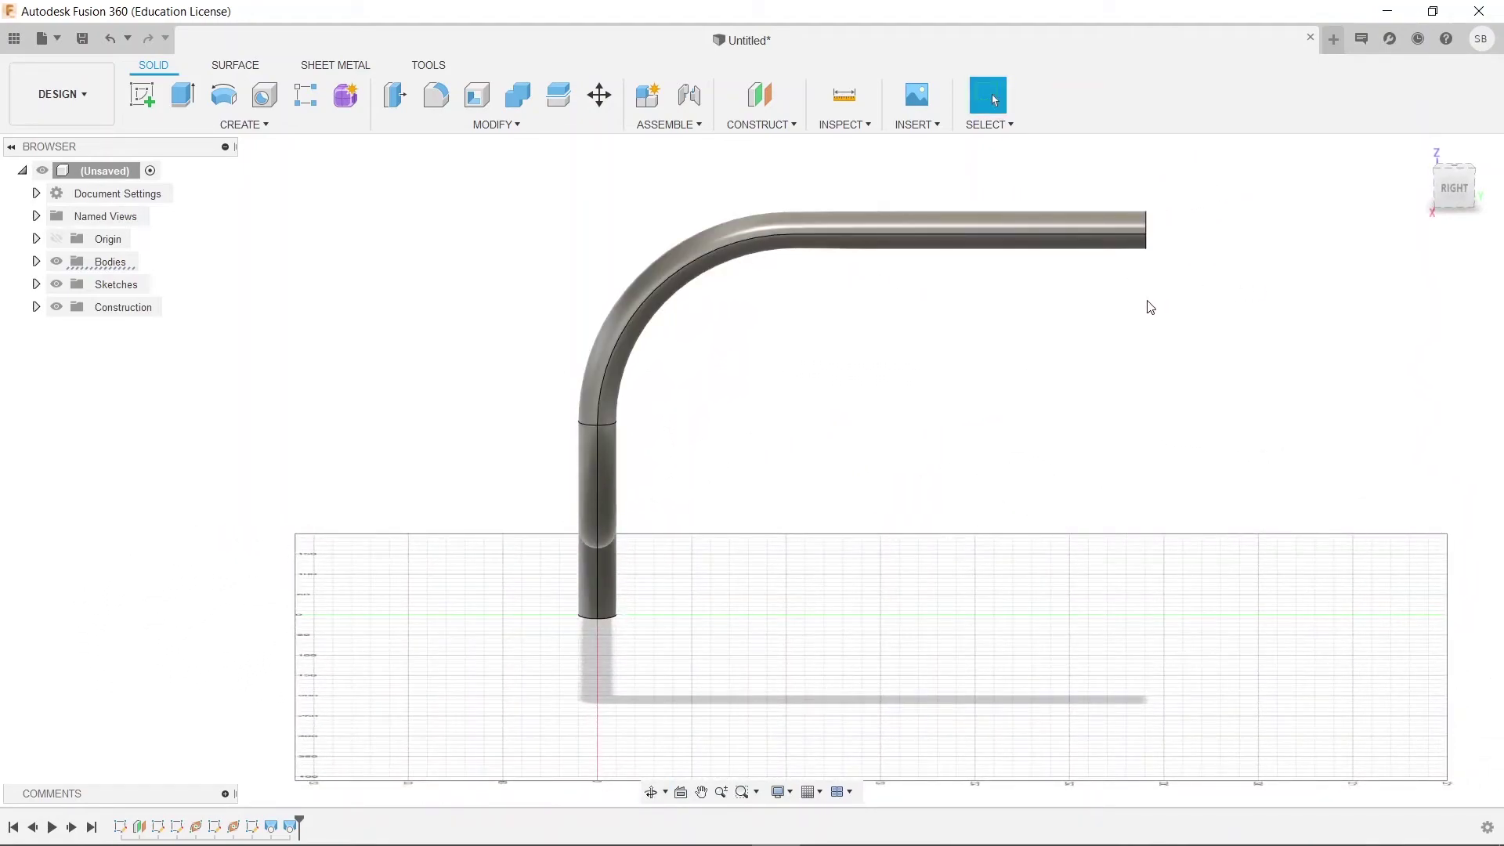
shift+middle_drag(1175, 339, 872, 352)
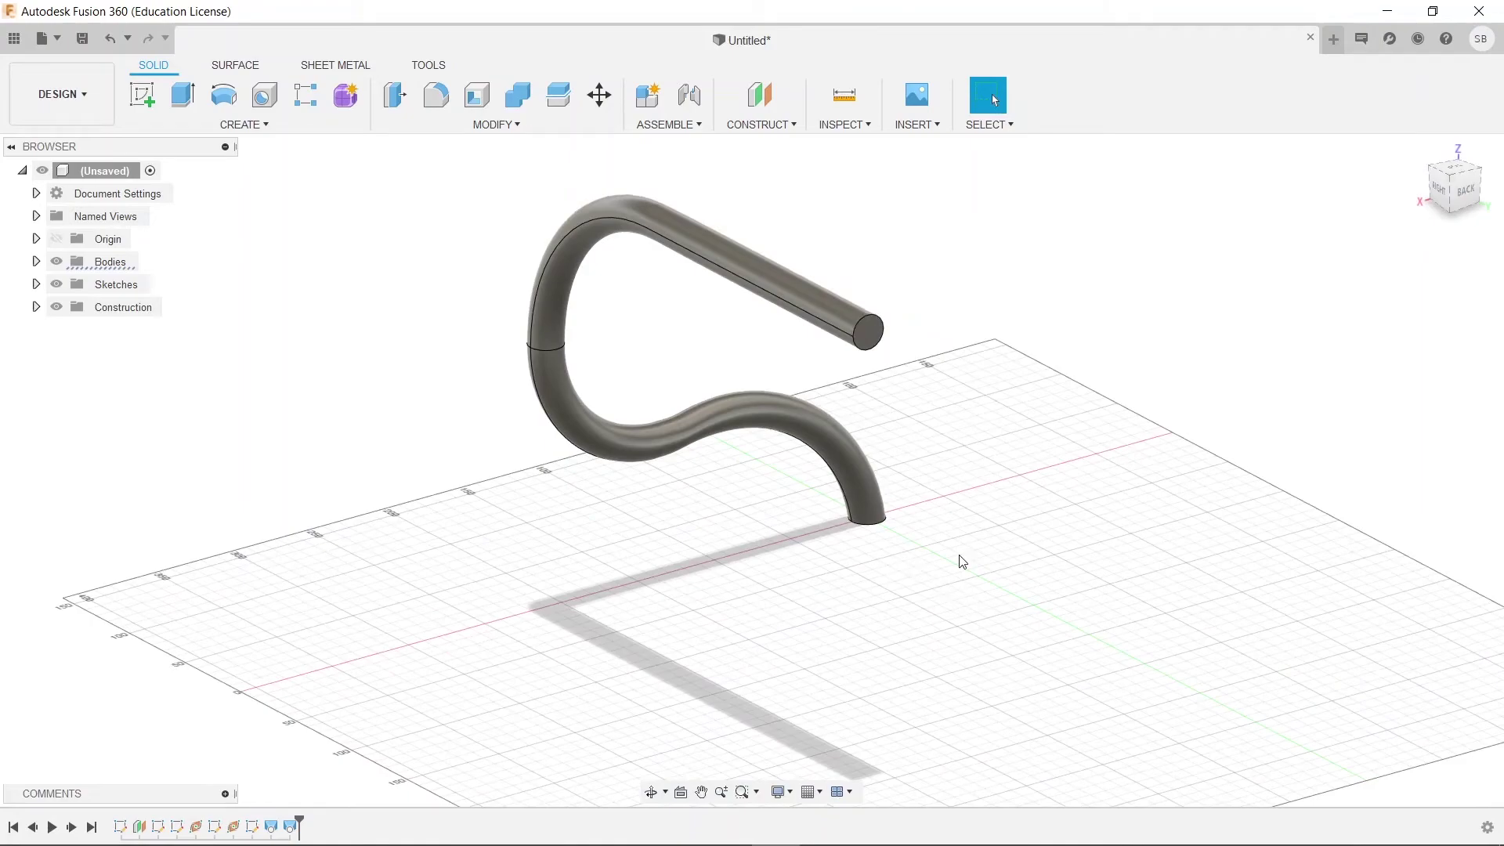
shift+middle_drag(952, 510, 682, 293)
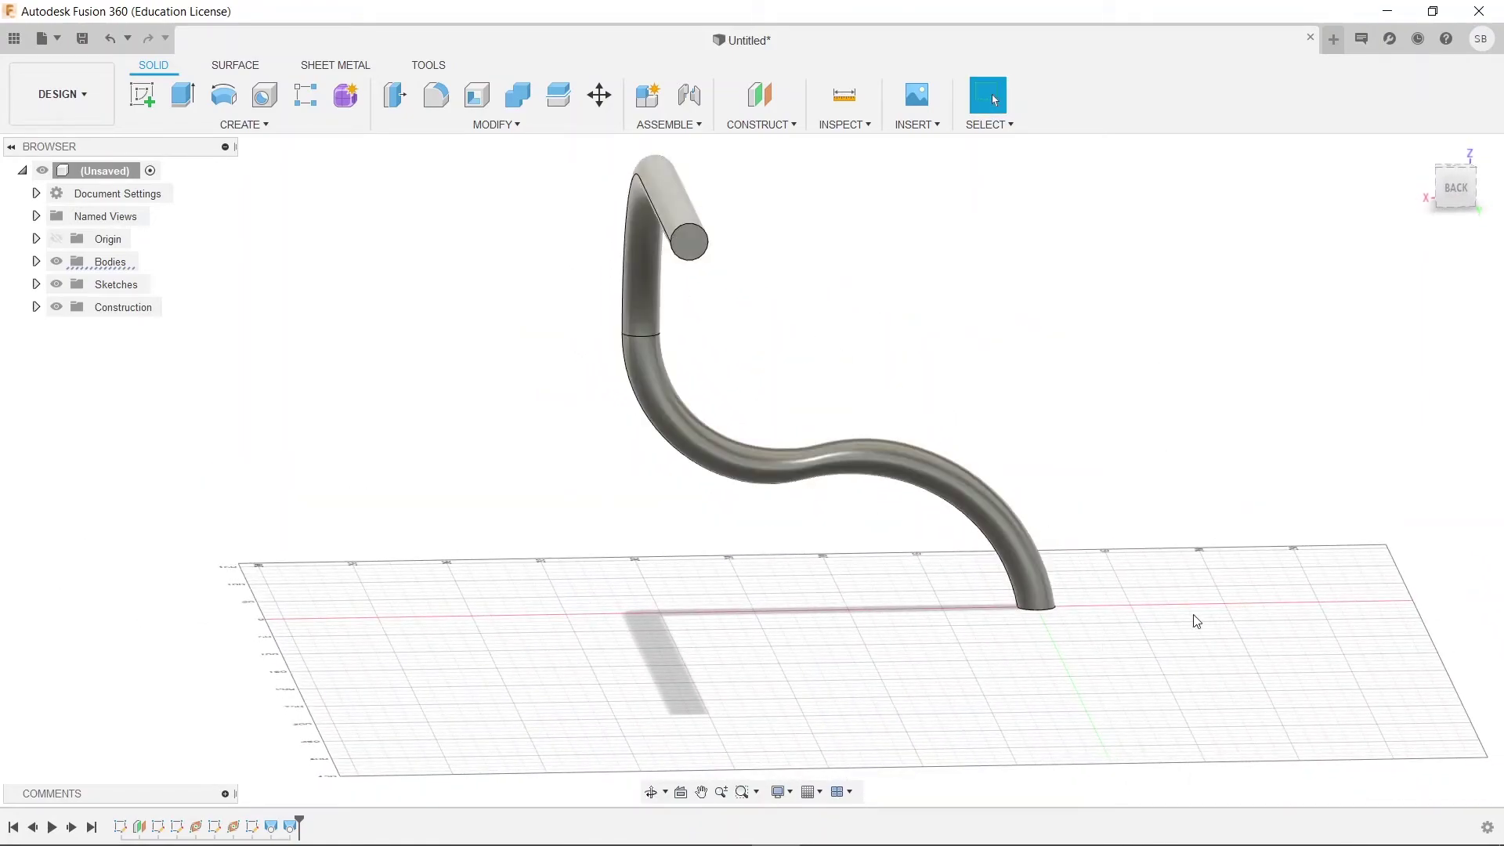
shift+middle_drag(1232, 608, 1027, 395)
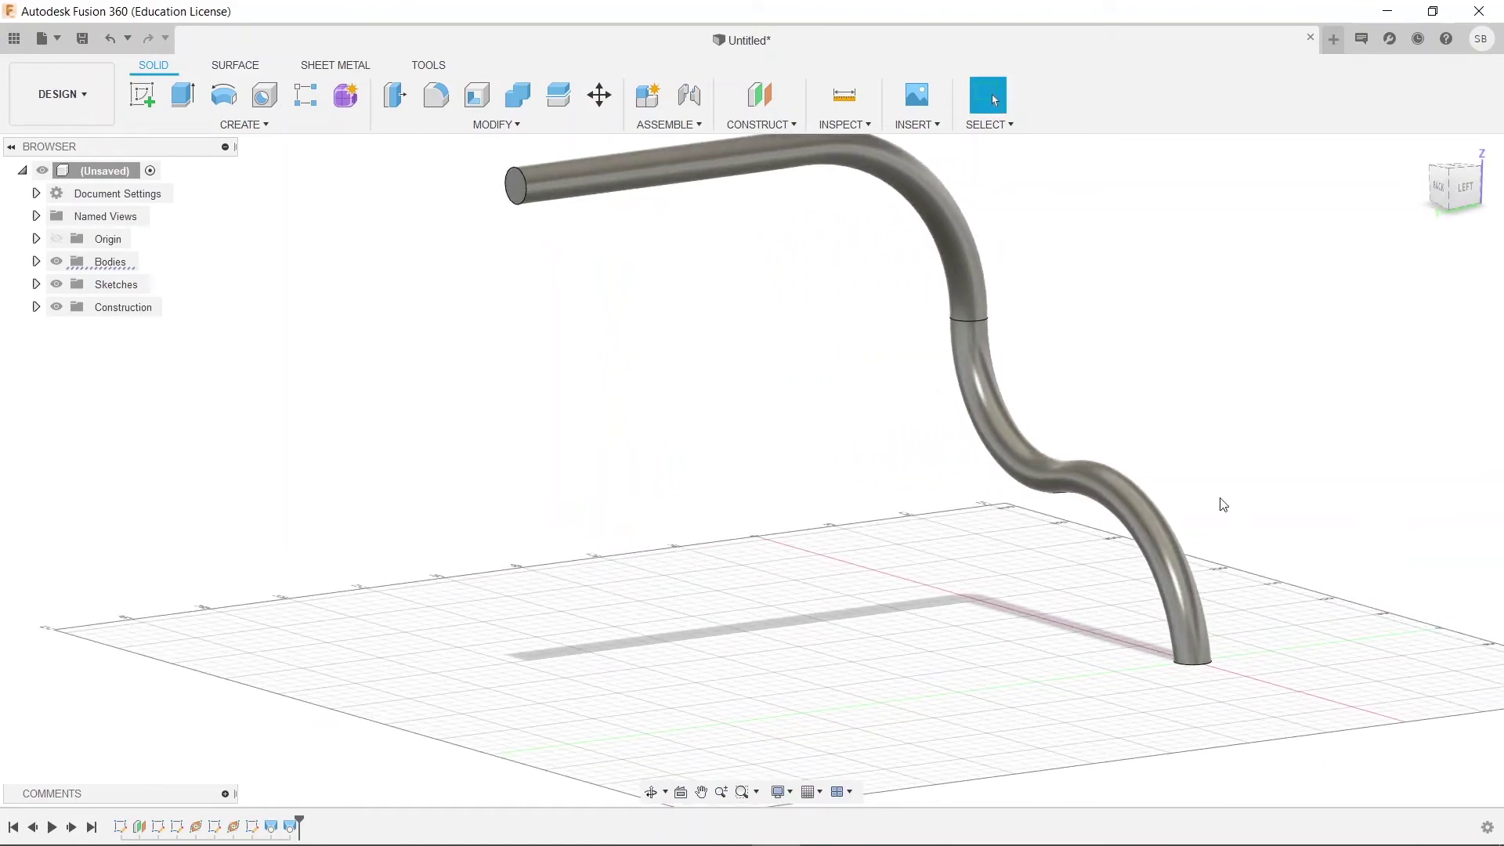
shift+middle_drag(681, 473, 749, 548)
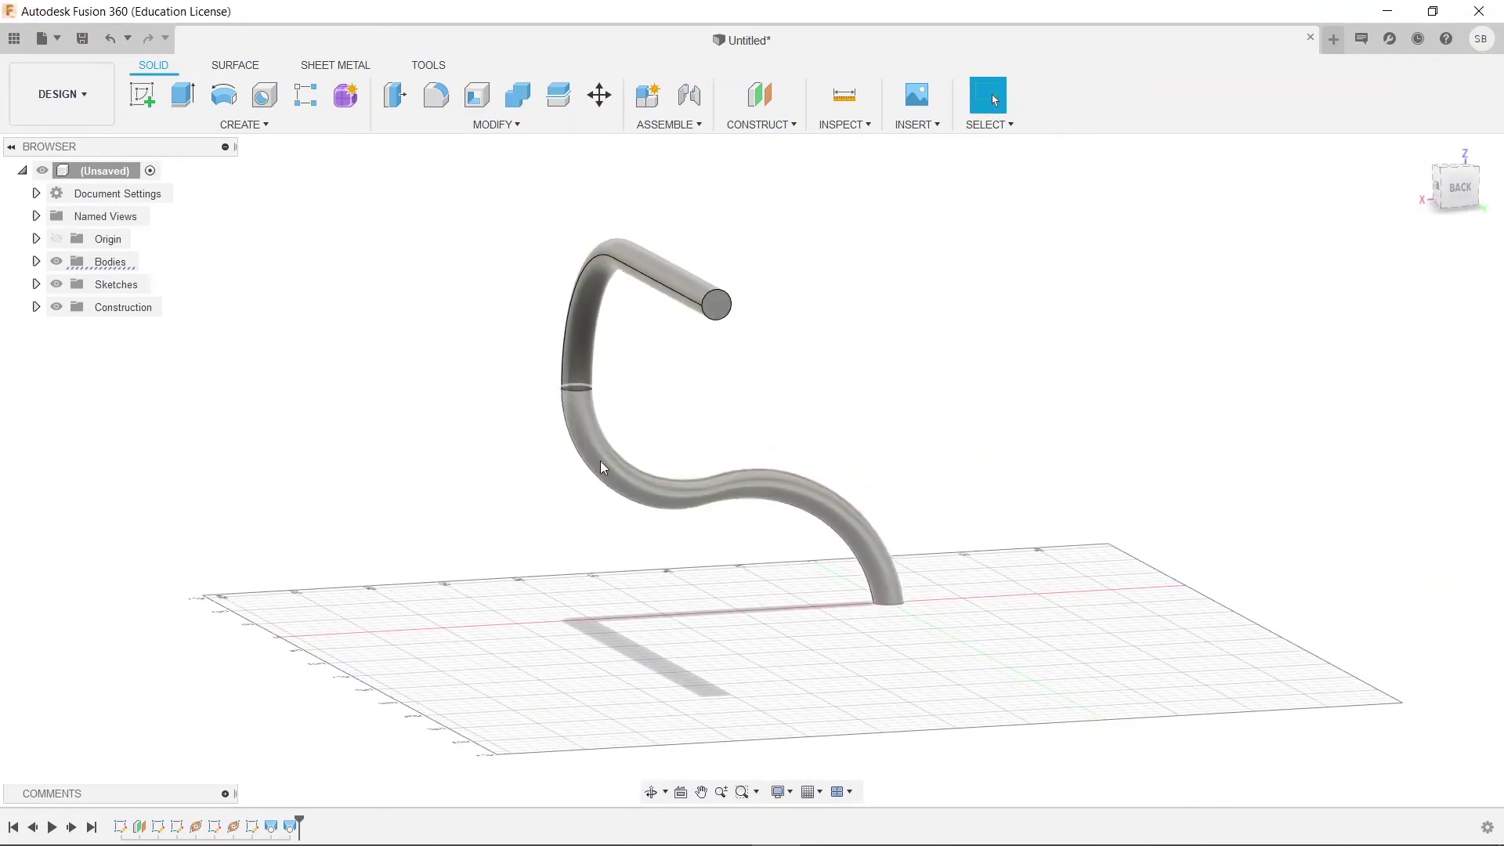
shift+middle_drag(595, 461, 637, 460)
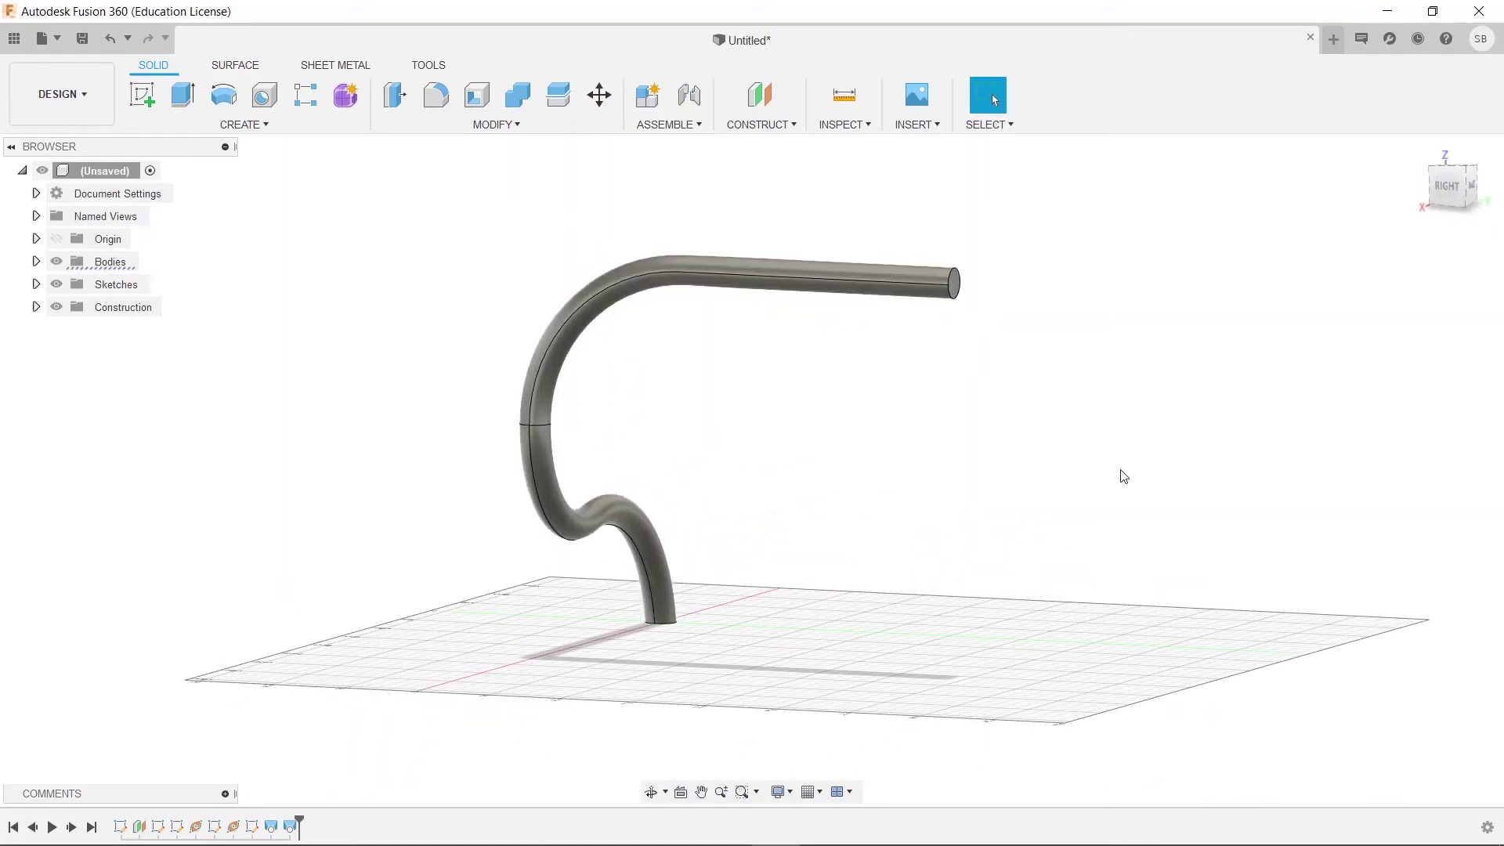
shift+middle_drag(1133, 476, 976, 498)
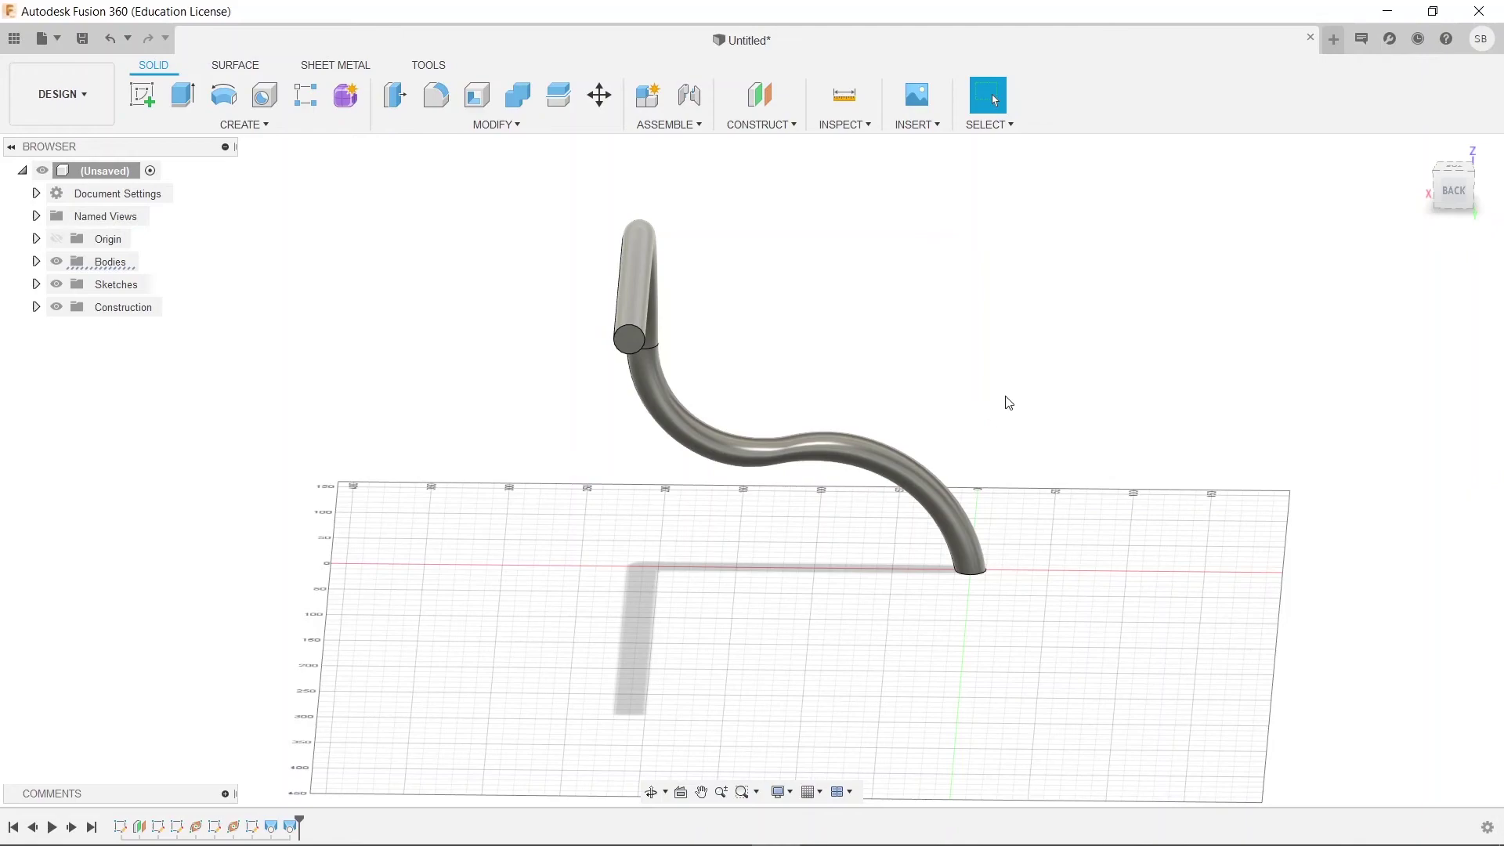
shift+middle_drag(1082, 418, 1142, 410)
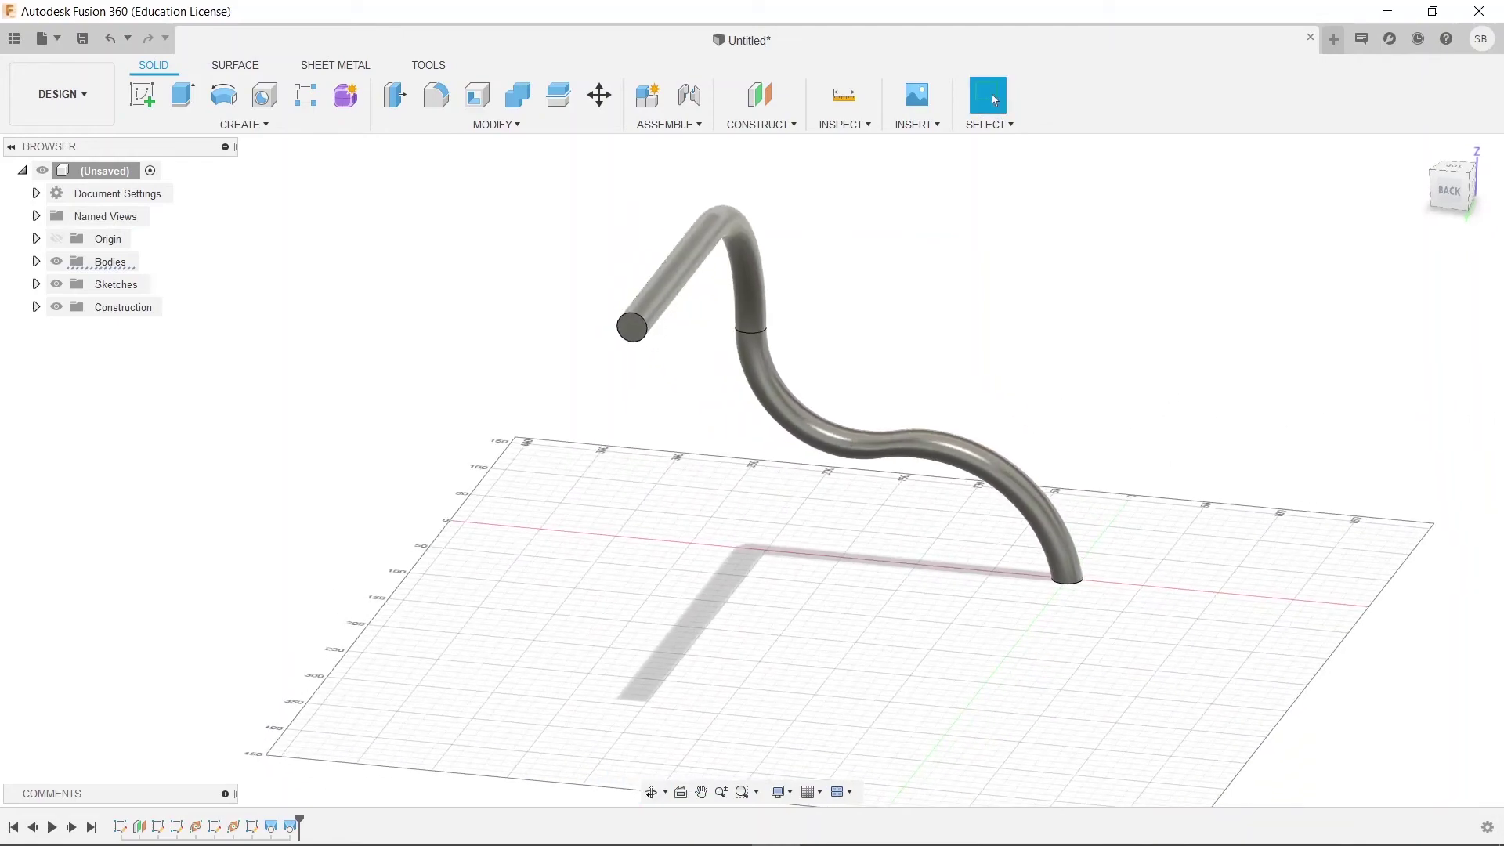